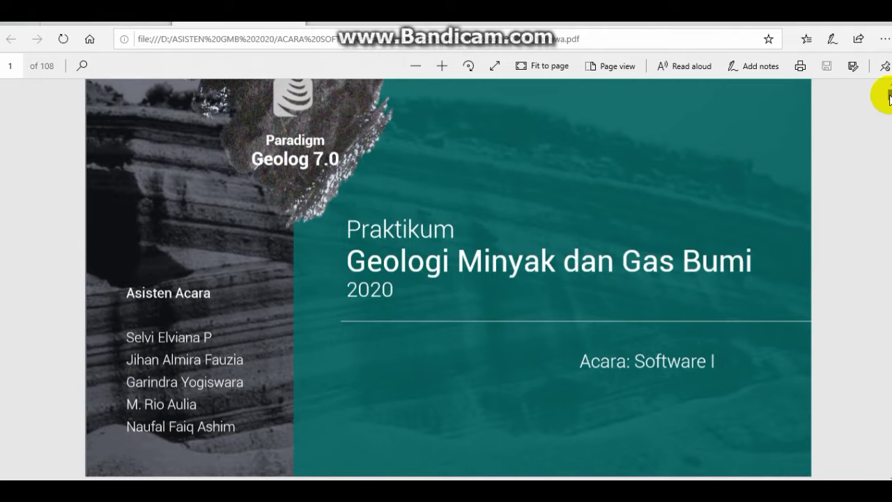
- Go to page 55 of the practicum PDF and continue to the GR Core slide on page 56
{"action": "left_click", "coordinate": [14, 65]}
{"action": "key", "text": "Return"}
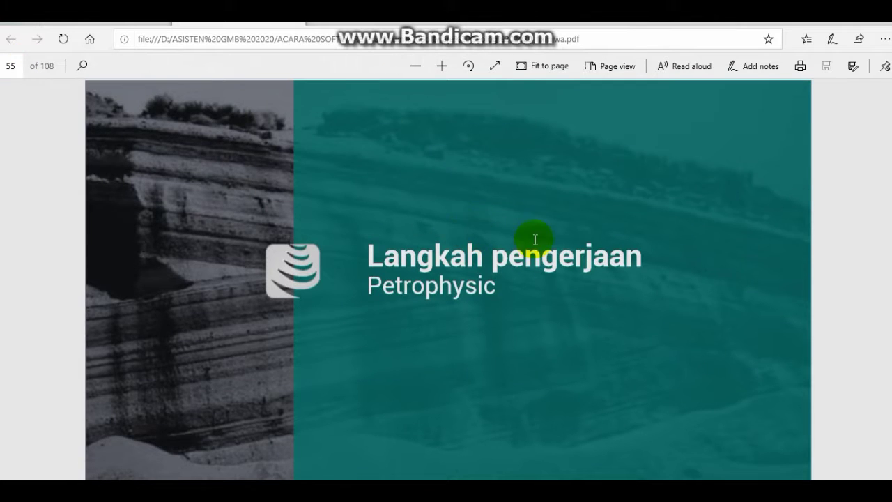
{"action": "scroll", "coordinate": [533, 236], "scroll_direction": "down", "scroll_amount": 4}
{"action": "scroll", "coordinate": [534, 236], "scroll_direction": "down", "scroll_amount": 3}
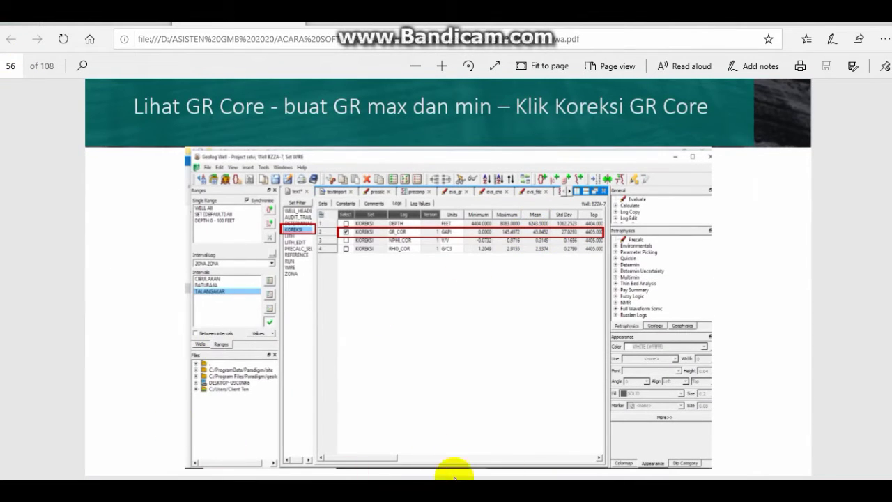
- Switch to File Explorer and show the contents of the KelasB project folder
{"action": "left_click", "coordinate": [454, 491]}
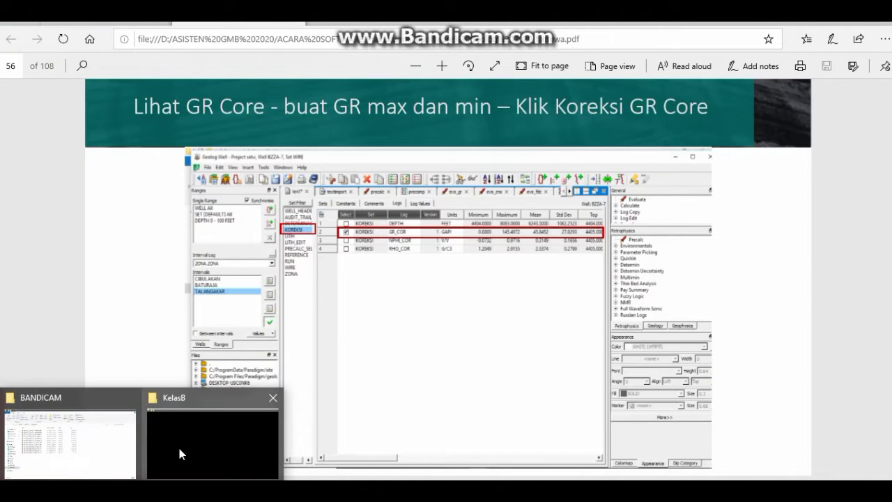
{"action": "mouse_move", "coordinate": [120, 441]}
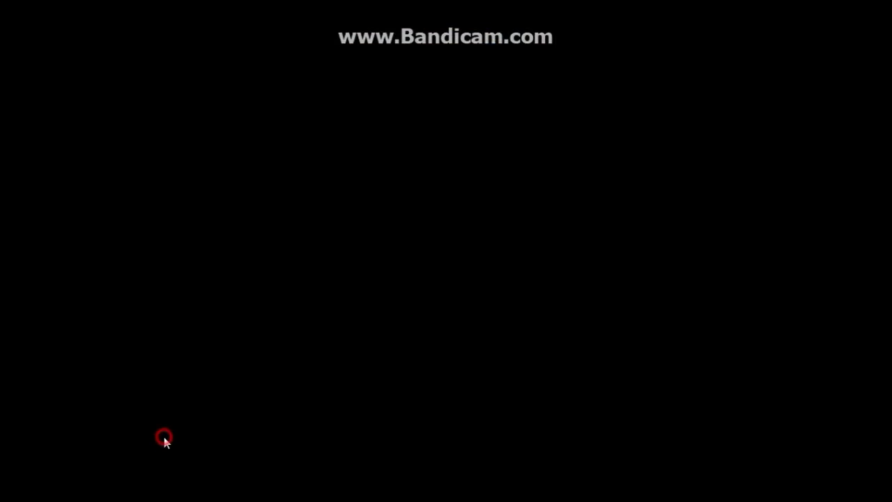
{"action": "left_click", "coordinate": [175, 432]}
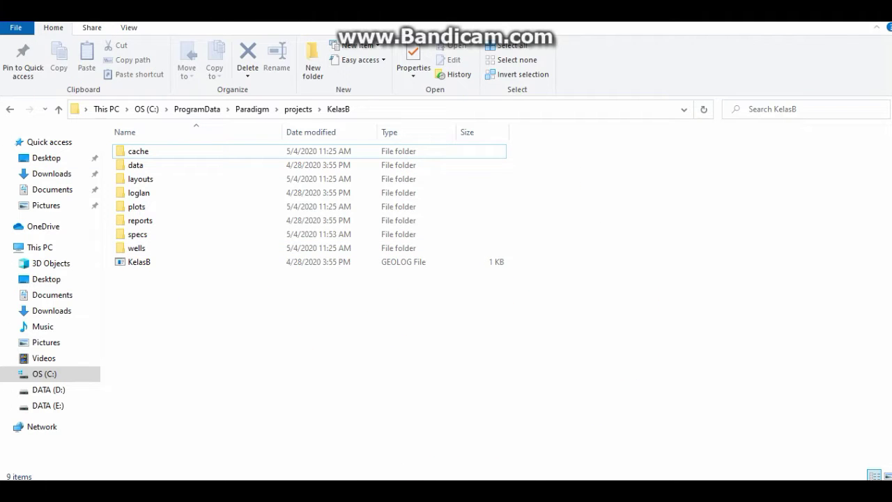
- Switch to Geolog and open the existing project KelasB
{"action": "mouse_move", "coordinate": [465, 492]}
{"action": "left_click", "coordinate": [446, 432]}
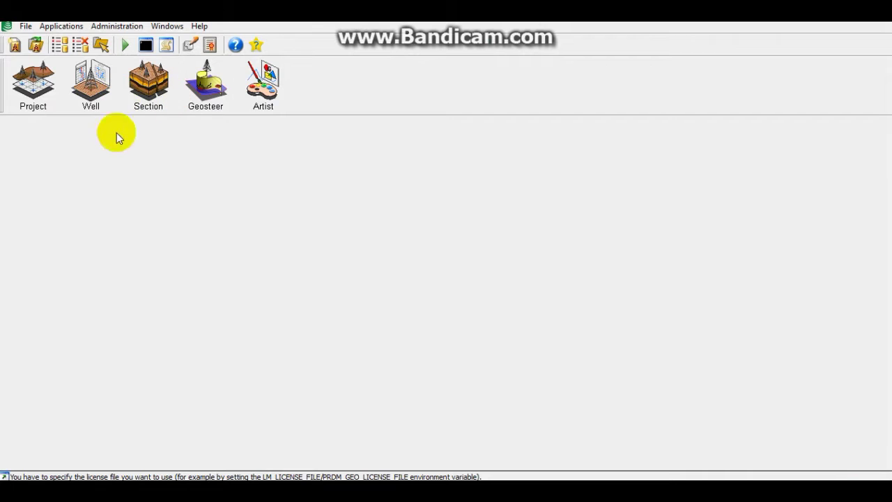
{"action": "left_click", "coordinate": [26, 28]}
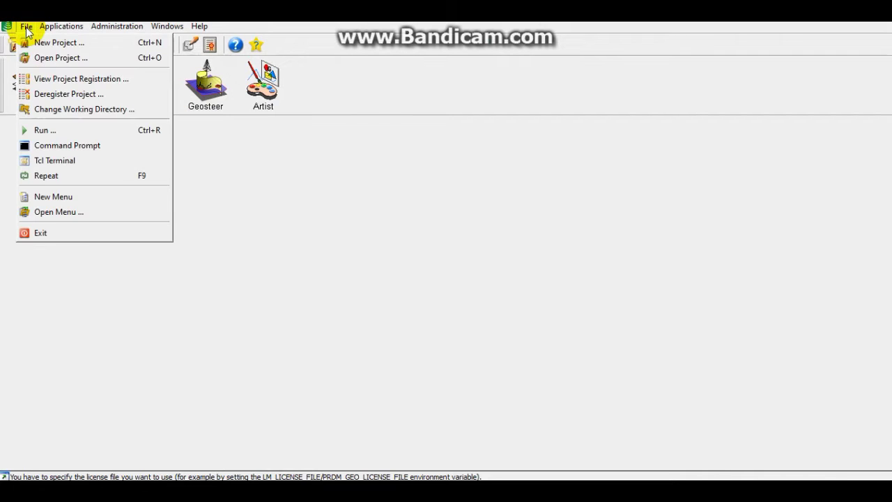
{"action": "left_click", "coordinate": [45, 62]}
{"action": "left_click", "coordinate": [366, 265]}
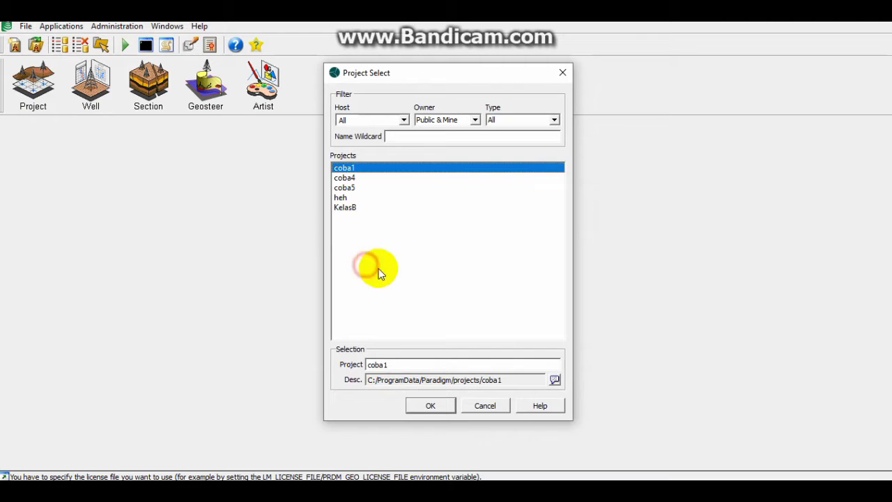
{"action": "left_click", "coordinate": [367, 208]}
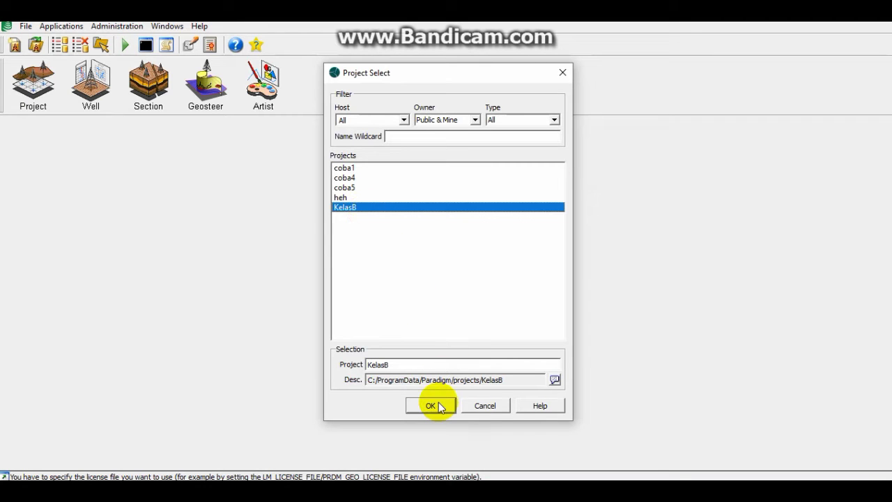
{"action": "left_click", "coordinate": [431, 406]}
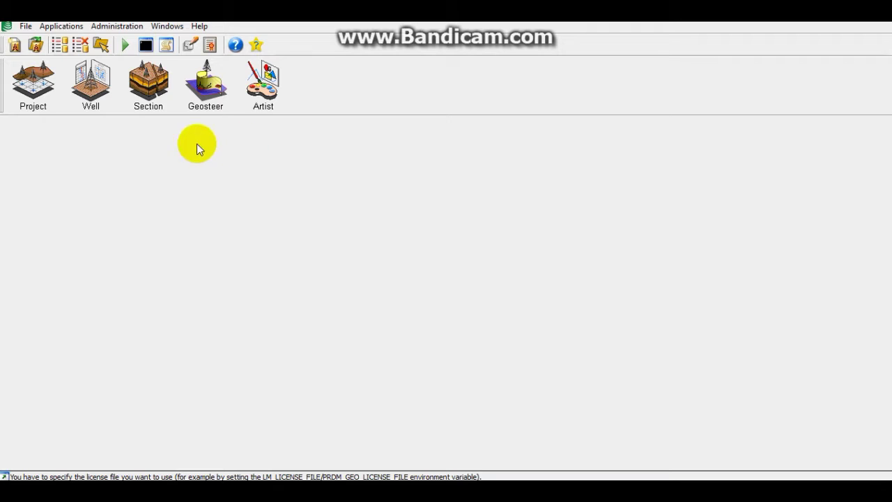
- Launch the Well application for the project and maximize its window
{"action": "left_click", "coordinate": [106, 98]}
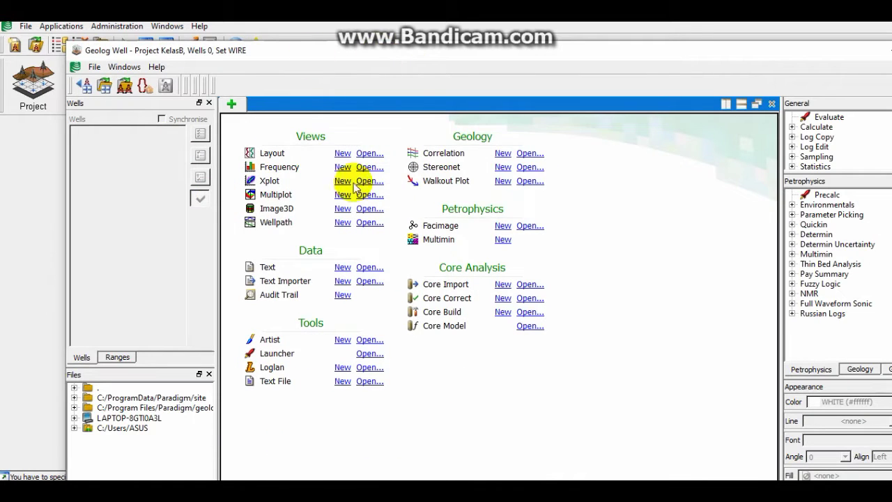
{"action": "left_click_drag", "start_coordinate": [397, 50], "coordinate": [342, 38]}
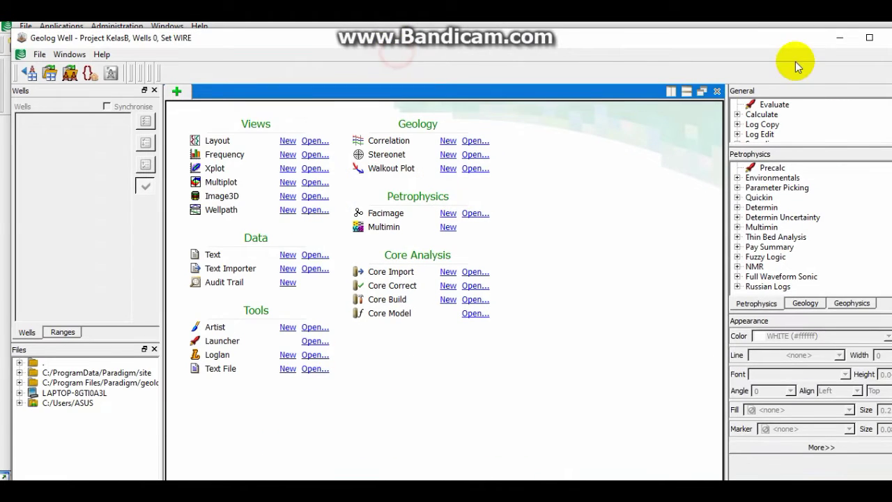
{"action": "left_click", "coordinate": [869, 37]}
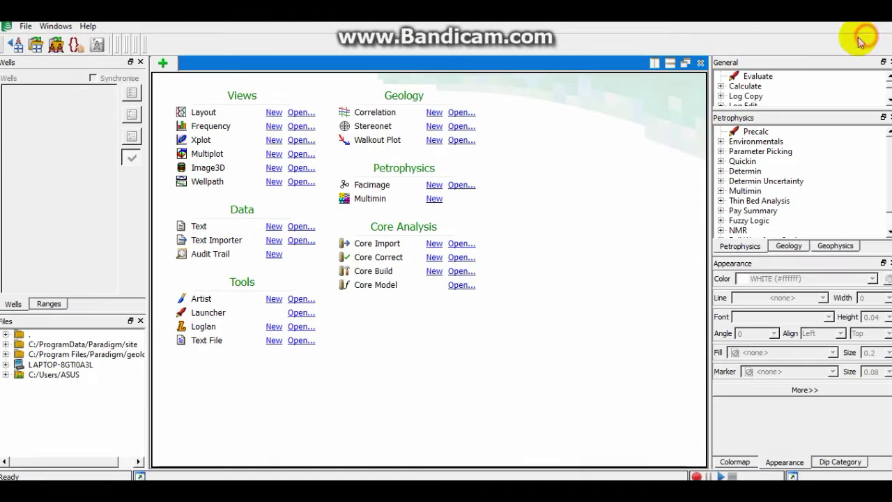
- Open the saved workspace workspace.well_workspace from the KelasB project's specs folder
{"action": "left_click", "coordinate": [28, 27]}
{"action": "mouse_move", "coordinate": [58, 61]}
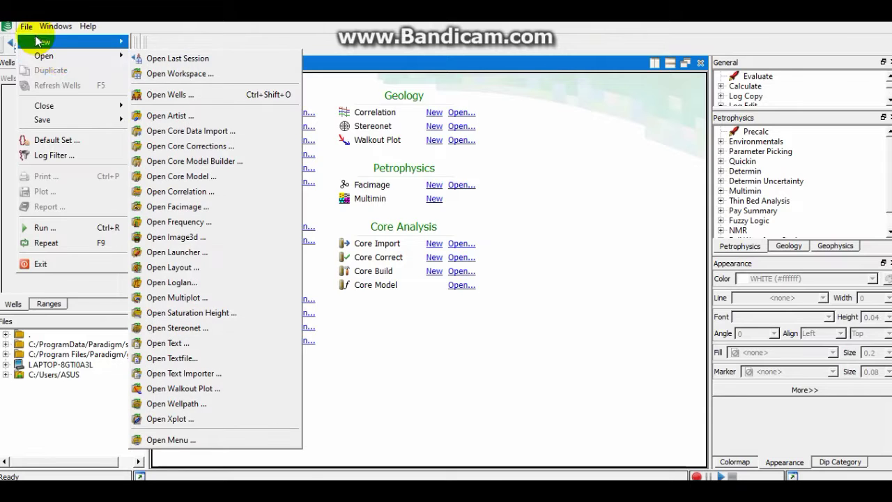
{"action": "left_click", "coordinate": [175, 74]}
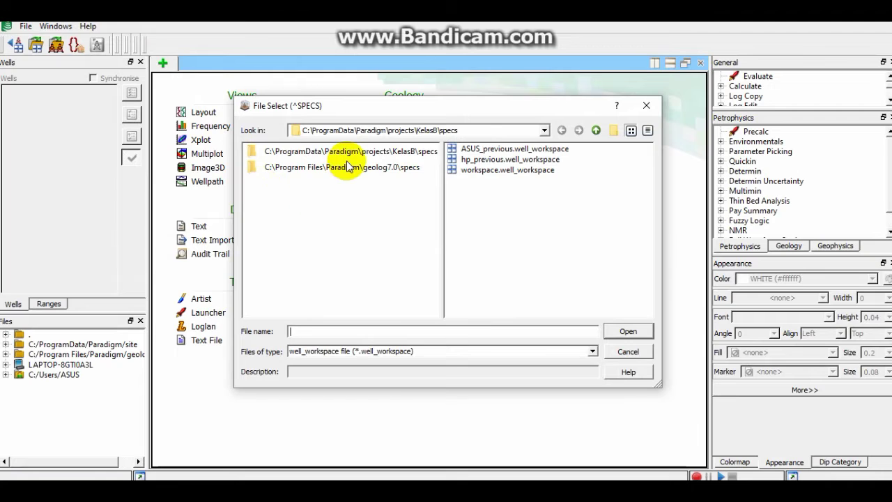
{"action": "left_click", "coordinate": [328, 151]}
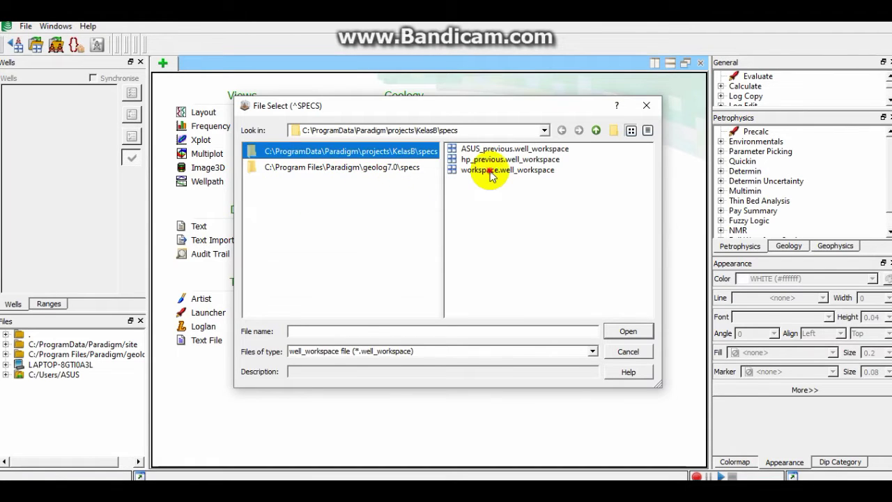
{"action": "left_click", "coordinate": [481, 169]}
{"action": "left_click", "coordinate": [624, 332]}
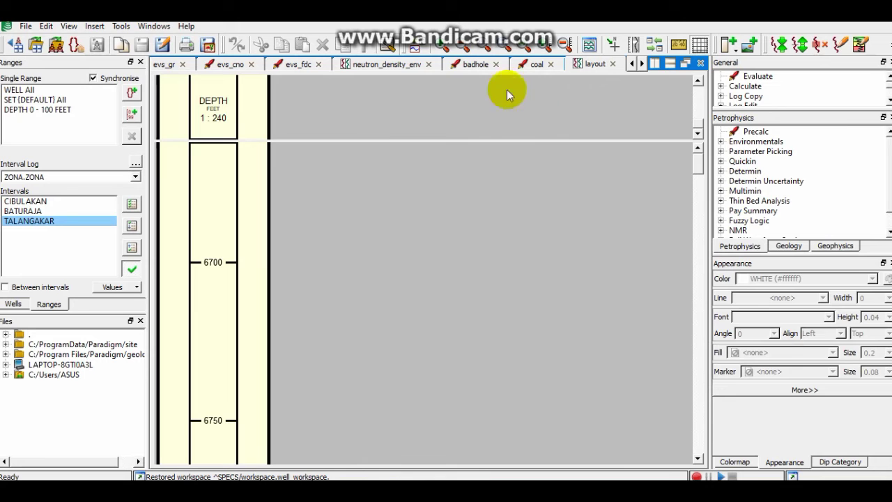
- Examine the restored neutron_density_env, badhole, coal, evs_cno and layout views, checking the log tracks along the depth range
{"action": "left_click", "coordinate": [389, 65]}
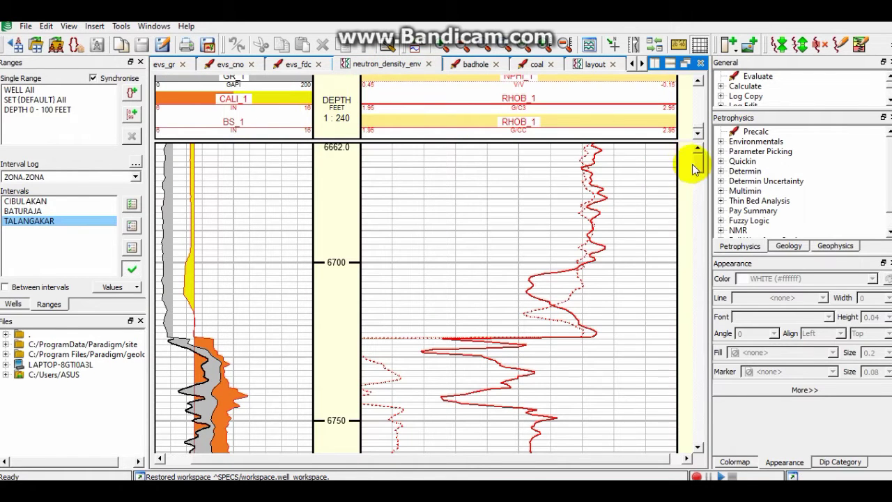
{"action": "left_click", "coordinate": [479, 65]}
{"action": "left_click", "coordinate": [532, 66]}
{"action": "left_click", "coordinate": [470, 65]}
{"action": "left_click", "coordinate": [392, 64]}
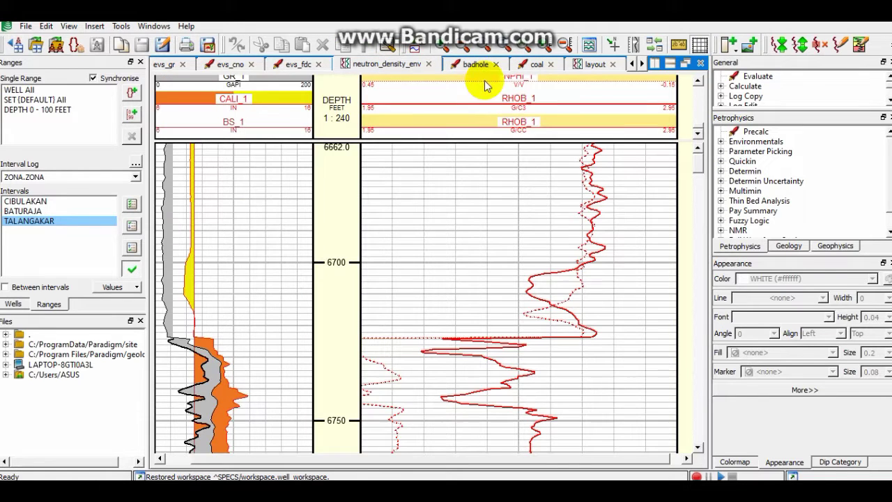
{"action": "left_click", "coordinate": [223, 64]}
{"action": "left_click", "coordinate": [373, 64]}
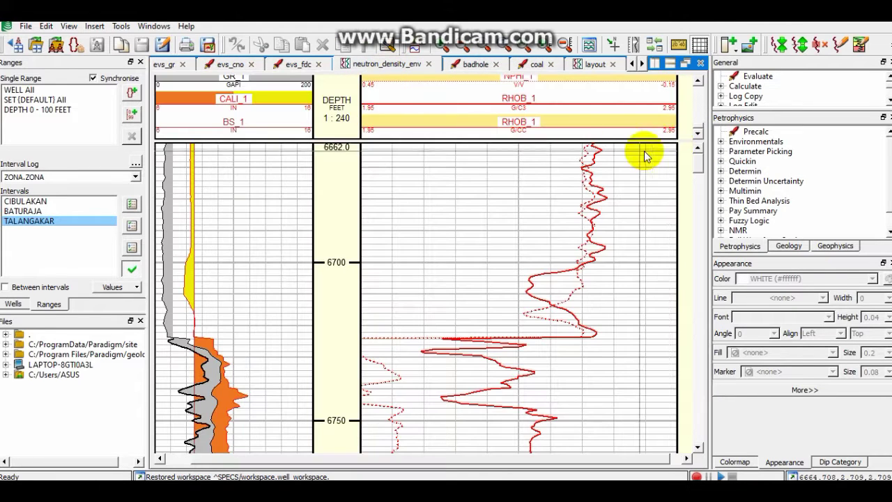
{"action": "left_click", "coordinate": [699, 166]}
{"action": "left_click_drag", "start_coordinate": [705, 261], "coordinate": [693, 140]}
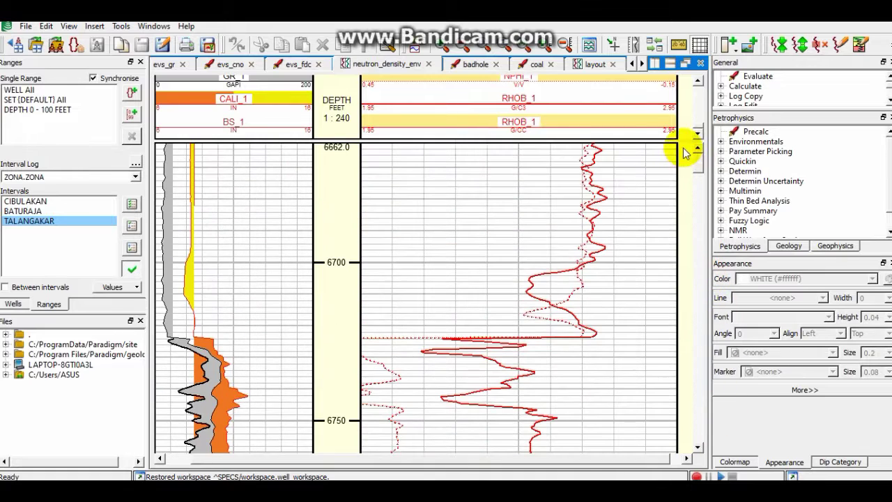
{"action": "left_click", "coordinate": [593, 64]}
{"action": "scroll", "coordinate": [697, 168], "scroll_direction": "down", "scroll_amount": 3}
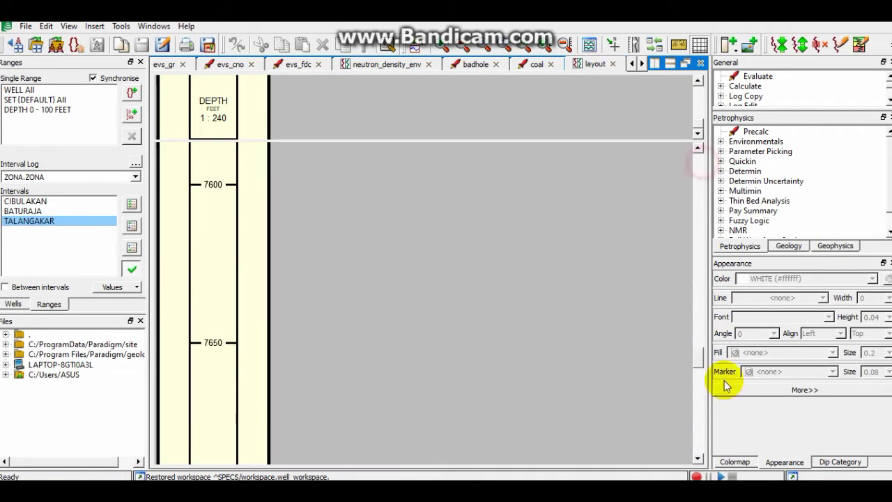
{"action": "scroll", "coordinate": [692, 175], "scroll_direction": "up", "scroll_amount": 2}
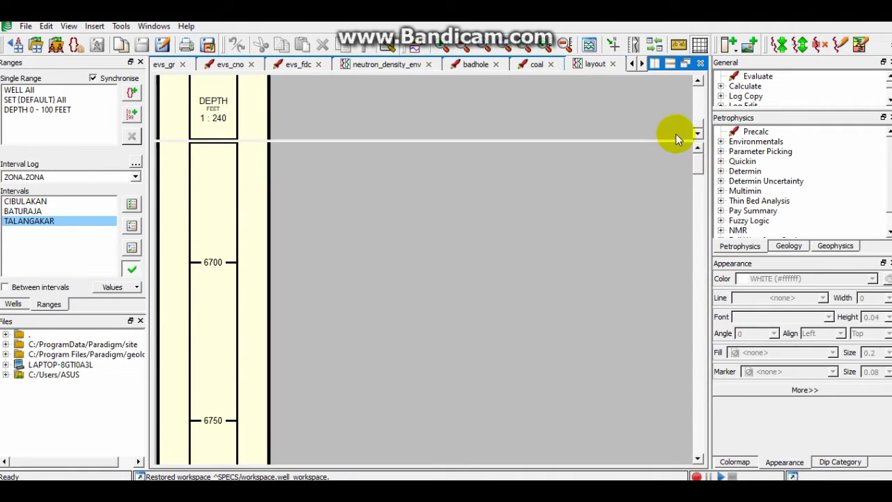
- Open the saved layout a.layout from the KelasB layouts folder in a new view and look through its log curves
{"action": "left_click", "coordinate": [642, 65]}
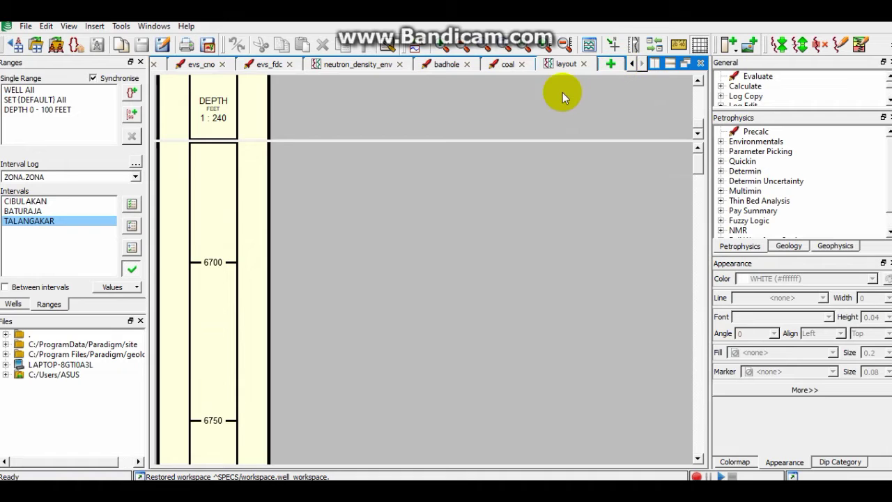
{"action": "left_click", "coordinate": [612, 65]}
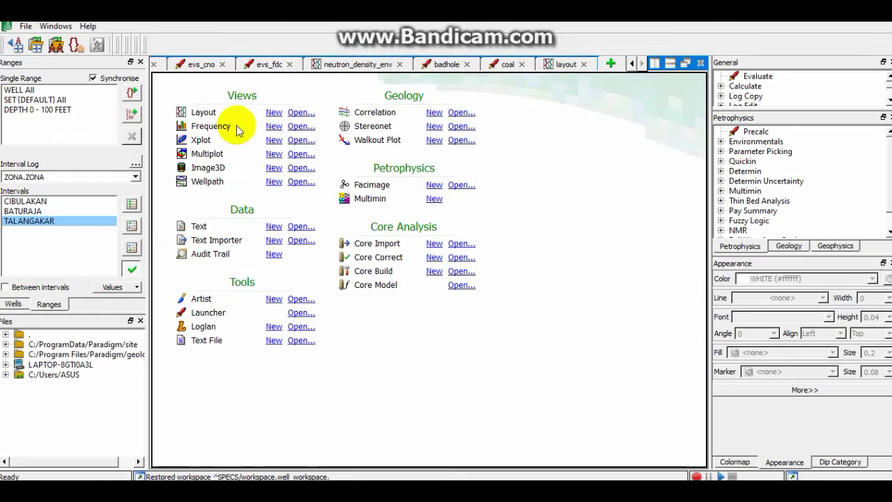
{"action": "left_click", "coordinate": [297, 113]}
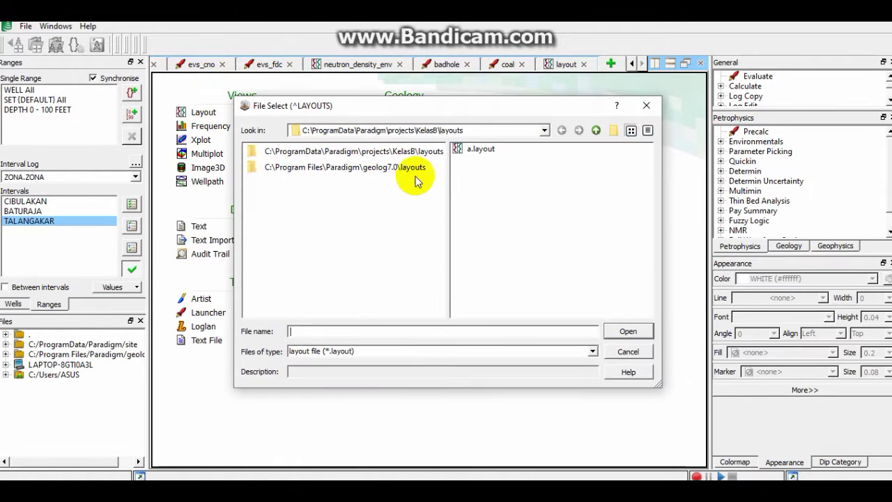
{"action": "left_click", "coordinate": [473, 151]}
{"action": "left_click", "coordinate": [625, 329]}
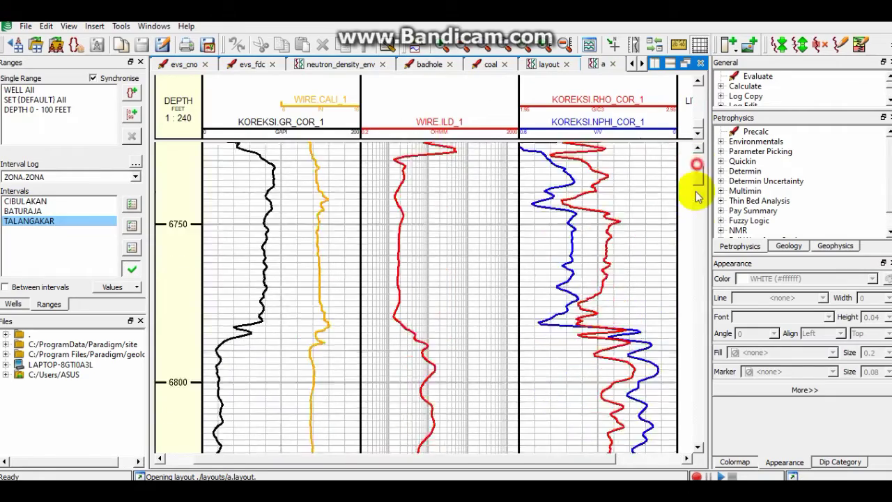
{"action": "left_click_drag", "start_coordinate": [703, 396], "coordinate": [683, 149]}
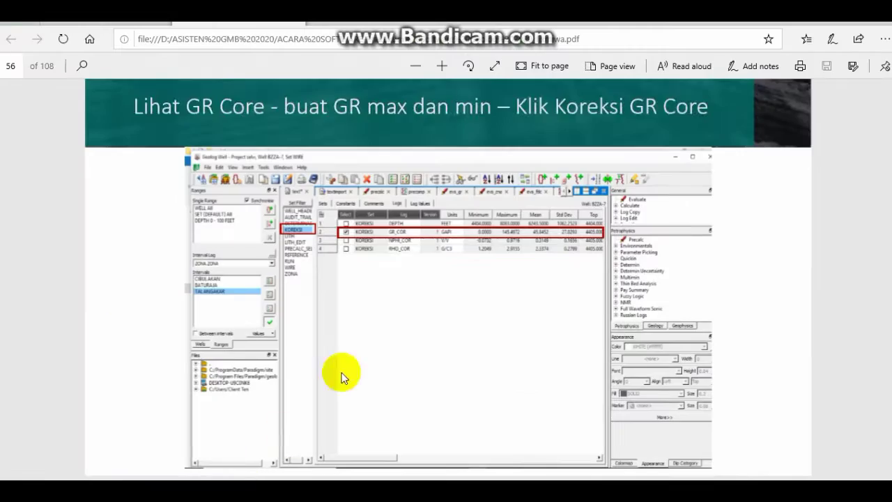
- Examine the PDF slides on selecting the corrected GR_COR log and displaying its log values, comparing them with the layout open in Geolog
{"action": "scroll", "coordinate": [339, 375], "scroll_direction": "down", "scroll_amount": 2}
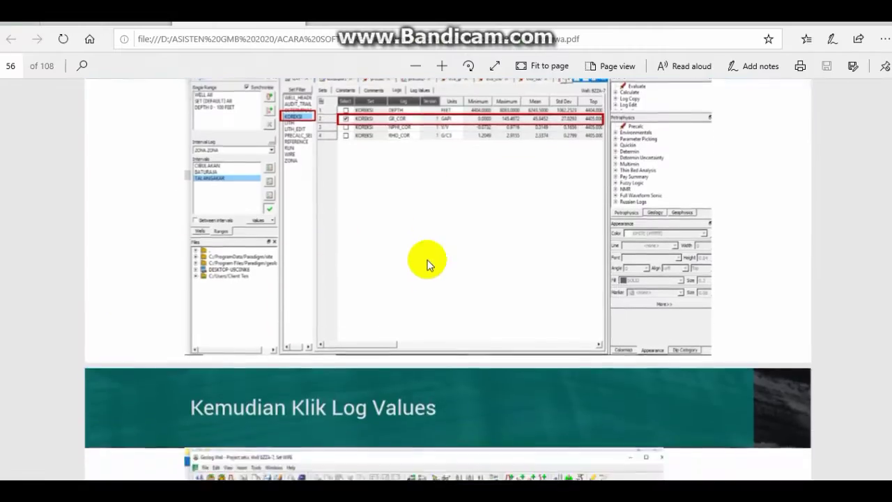
{"action": "scroll", "coordinate": [424, 258], "scroll_direction": "up", "scroll_amount": 2}
{"action": "scroll", "coordinate": [430, 259], "scroll_direction": "up", "scroll_amount": 4}
{"action": "scroll", "coordinate": [434, 263], "scroll_direction": "down", "scroll_amount": 5}
{"action": "scroll", "coordinate": [438, 305], "scroll_direction": "up", "scroll_amount": 2}
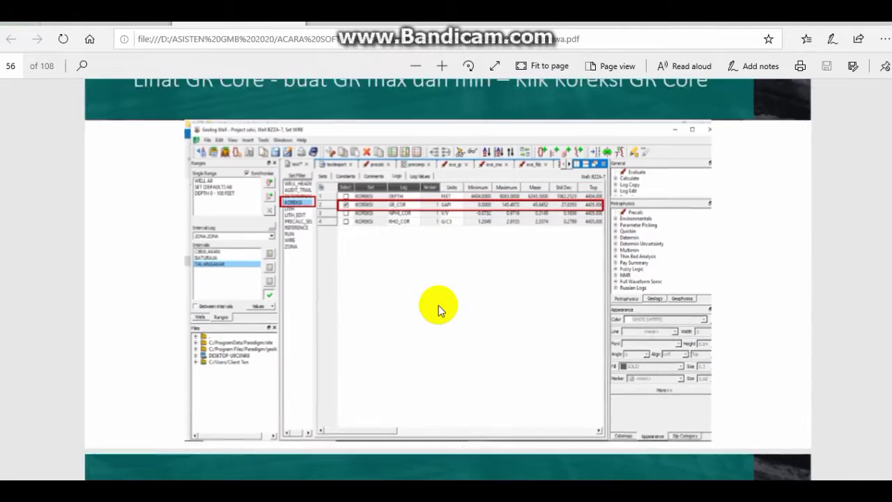
{"action": "scroll", "coordinate": [456, 164], "scroll_direction": "down", "scroll_amount": 1}
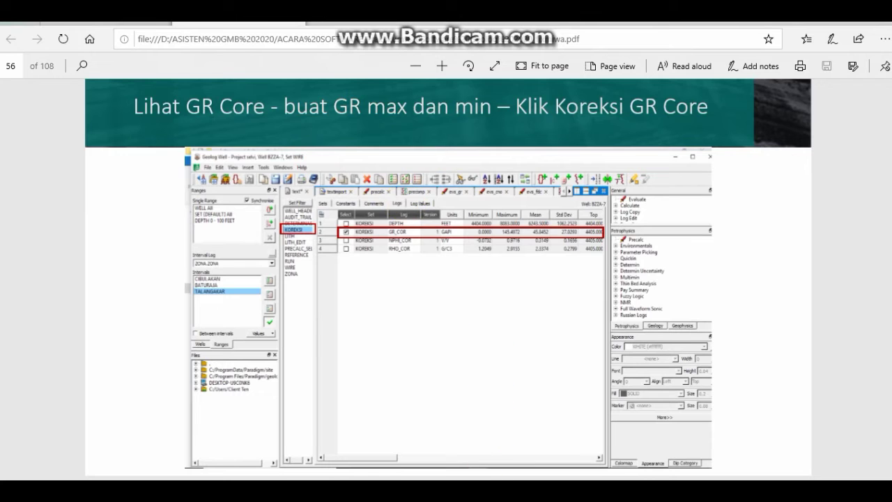
{"action": "mouse_move", "coordinate": [478, 480]}
{"action": "left_click", "coordinate": [507, 460]}
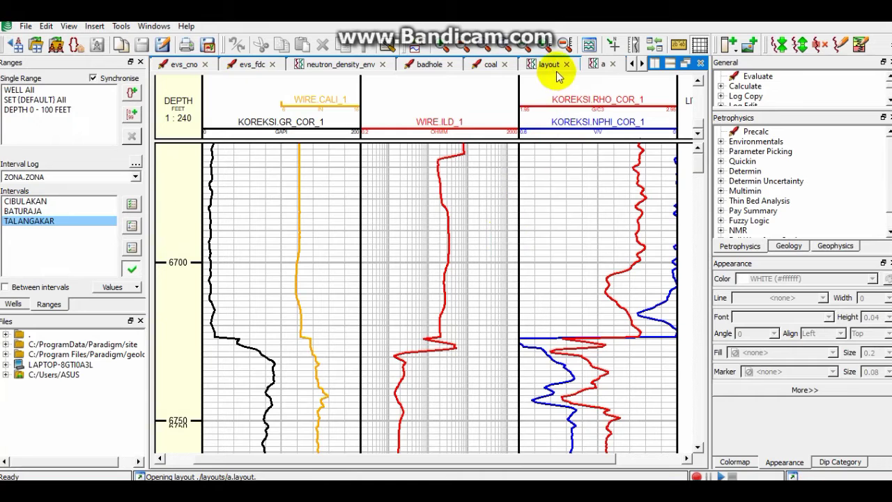
{"action": "left_click", "coordinate": [182, 480]}
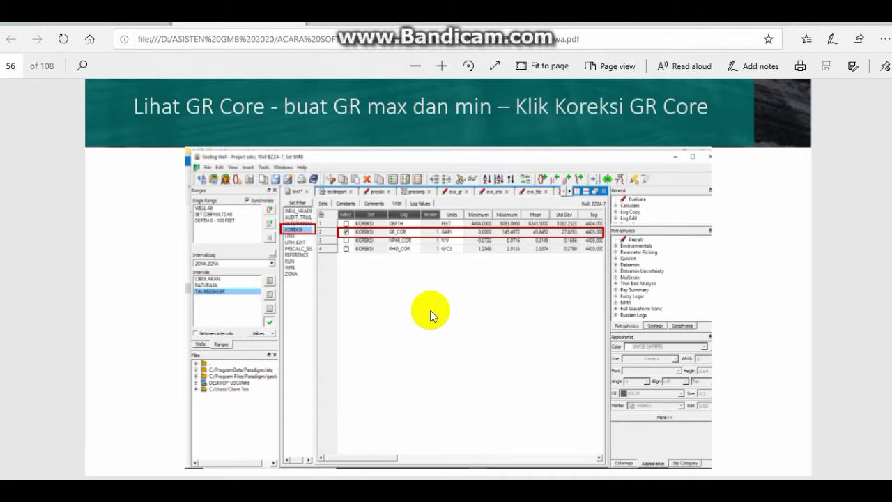
{"action": "scroll", "coordinate": [439, 302], "scroll_direction": "down", "scroll_amount": 3}
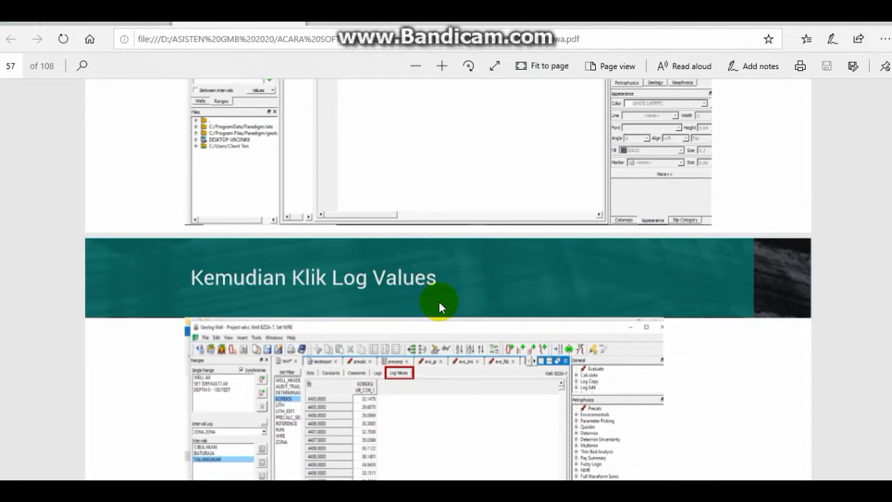
{"action": "scroll", "coordinate": [439, 302], "scroll_direction": "up", "scroll_amount": 5}
{"action": "scroll", "coordinate": [439, 301], "scroll_direction": "down", "scroll_amount": 3}
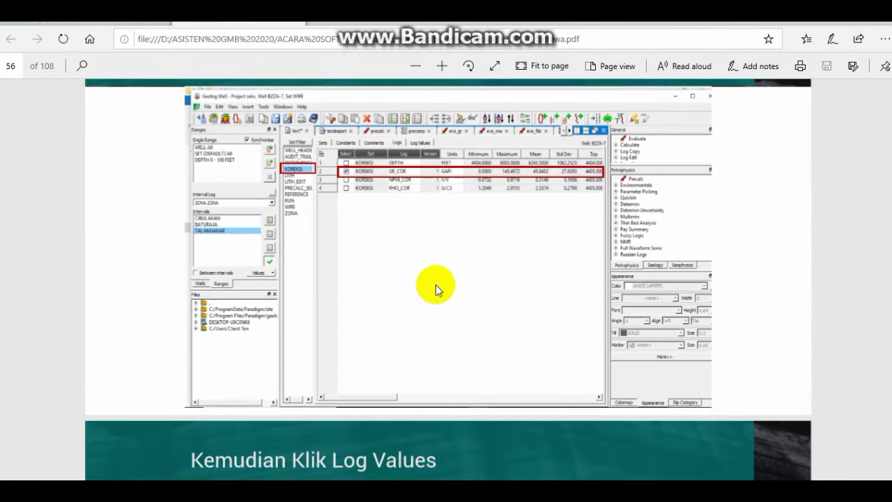
- Switch to Geolog, list the logs of the KOREKSI set in the text view and select the GR_COR log
{"action": "left_click", "coordinate": [499, 442]}
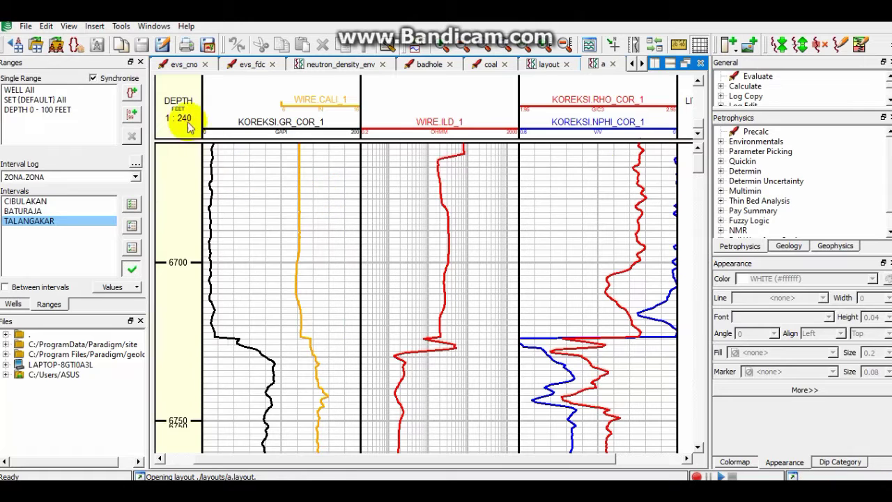
{"action": "left_click", "coordinate": [633, 64]}
{"action": "left_click", "coordinate": [632, 64]}
{"action": "left_click", "coordinate": [633, 64]}
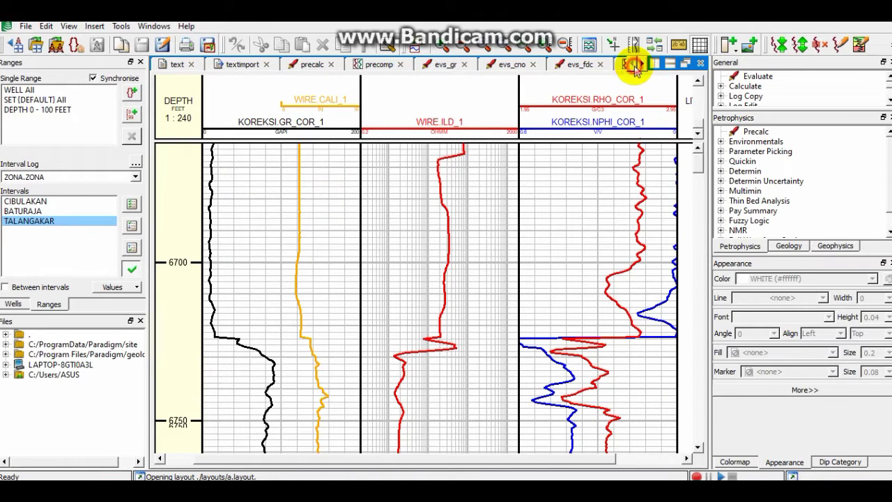
{"action": "left_click", "coordinate": [161, 65]}
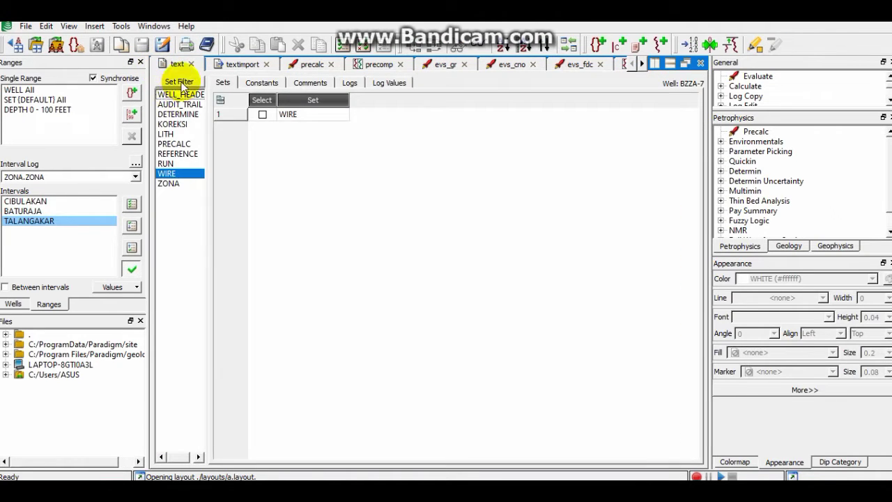
{"action": "left_click", "coordinate": [186, 126]}
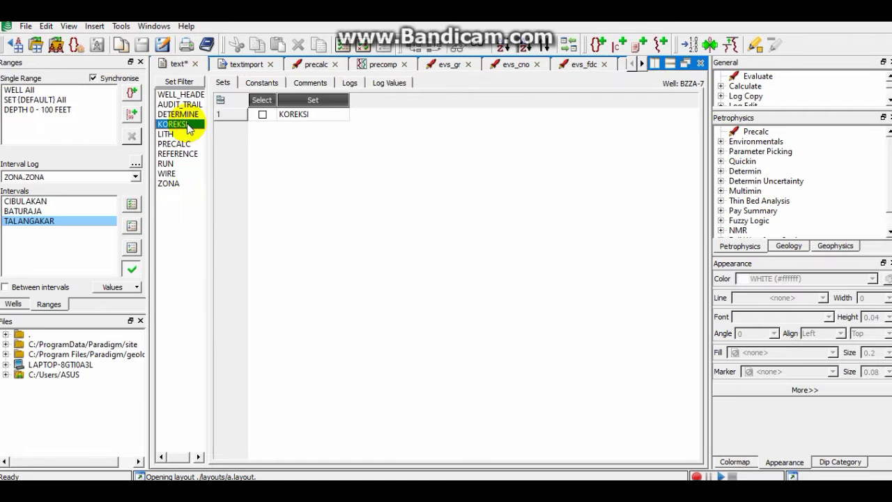
{"action": "left_click", "coordinate": [347, 84]}
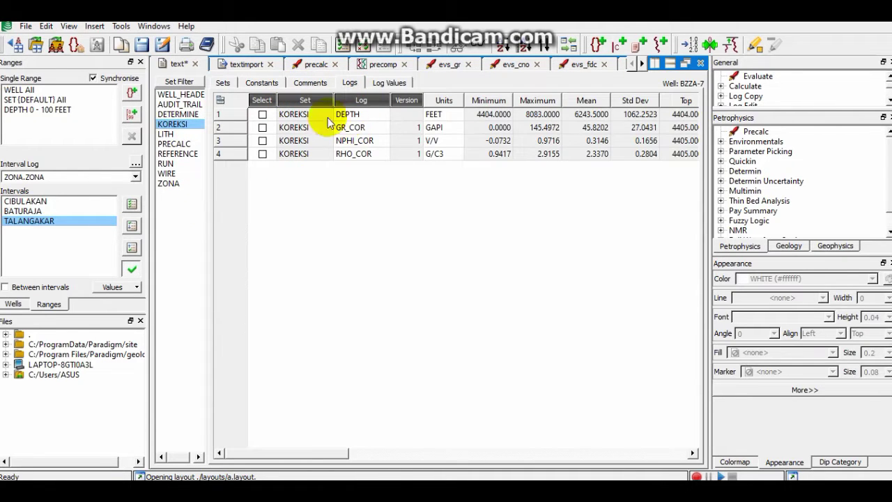
{"action": "left_click", "coordinate": [262, 127]}
- Consult the PDF slides on the gamma ray maximum and minimum, and display the log values of the selected GR_COR log in Geolog
{"action": "left_click_drag", "start_coordinate": [320, 449], "coordinate": [331, 457]}
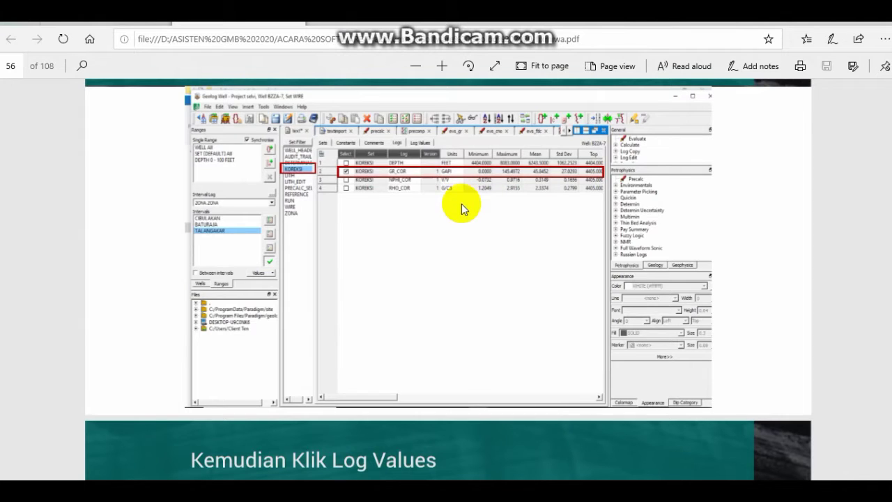
{"action": "scroll", "coordinate": [461, 205], "scroll_direction": "up", "scroll_amount": 3}
{"action": "scroll", "coordinate": [464, 214], "scroll_direction": "down", "scroll_amount": 7}
{"action": "scroll", "coordinate": [465, 216], "scroll_direction": "up", "scroll_amount": 7}
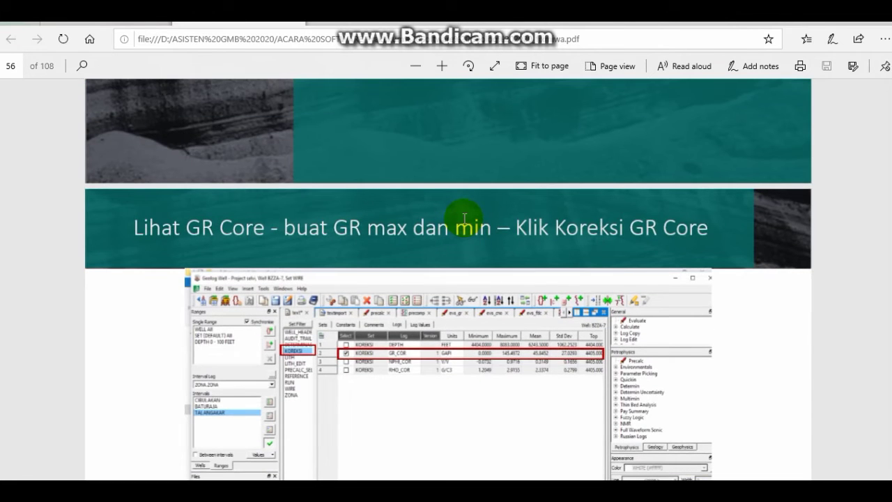
{"action": "scroll", "coordinate": [474, 234], "scroll_direction": "down", "scroll_amount": 7}
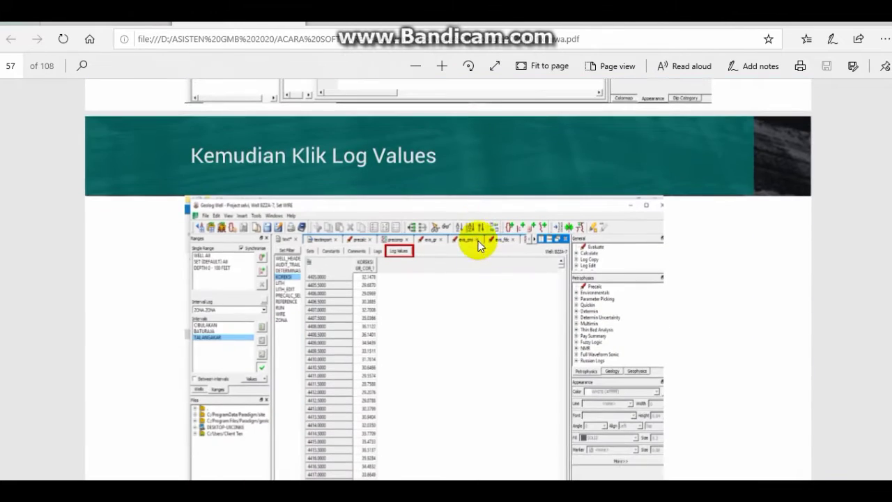
{"action": "mouse_move", "coordinate": [460, 488]}
{"action": "left_click", "coordinate": [533, 432]}
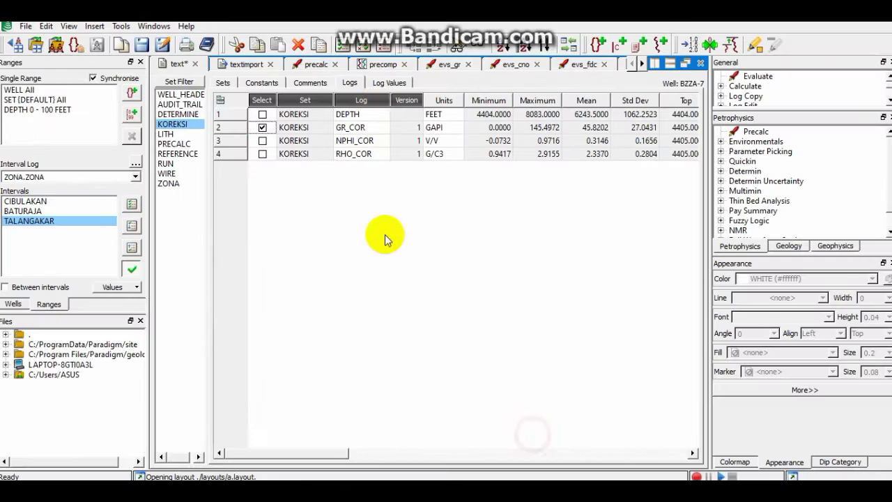
{"action": "left_click", "coordinate": [389, 85]}
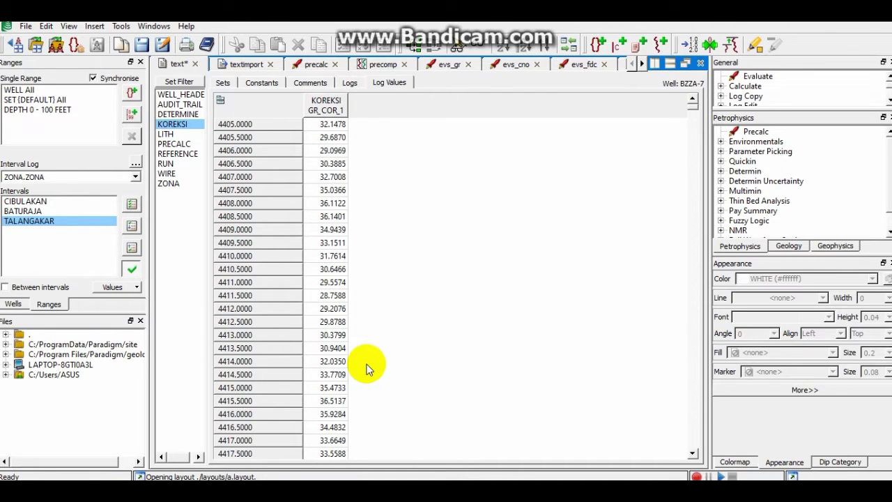
- Compare the GR_COR values with the PDF's Log Values slide and look through them along the depth range
{"action": "left_click", "coordinate": [223, 491]}
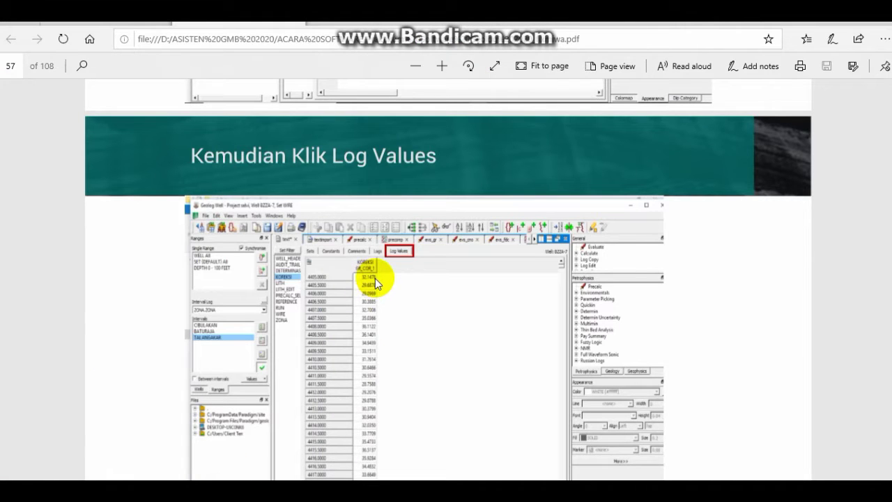
{"action": "scroll", "coordinate": [375, 279], "scroll_direction": "down", "scroll_amount": 1}
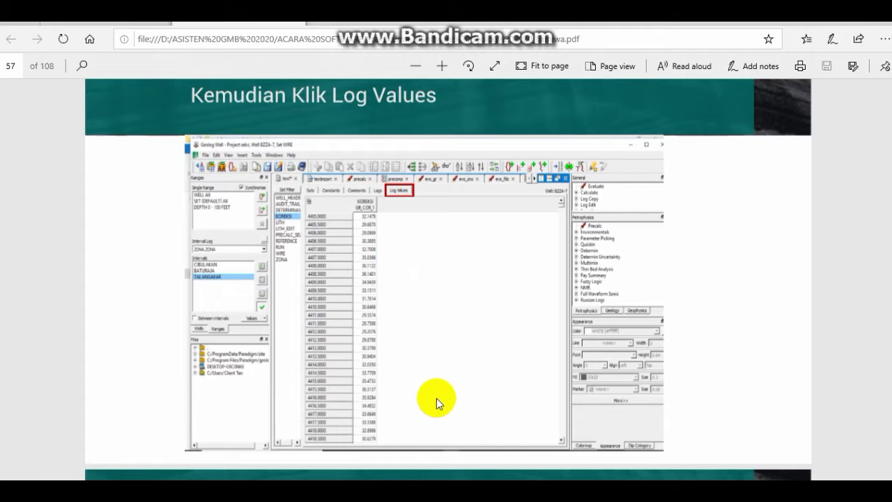
{"action": "left_click", "coordinate": [508, 441]}
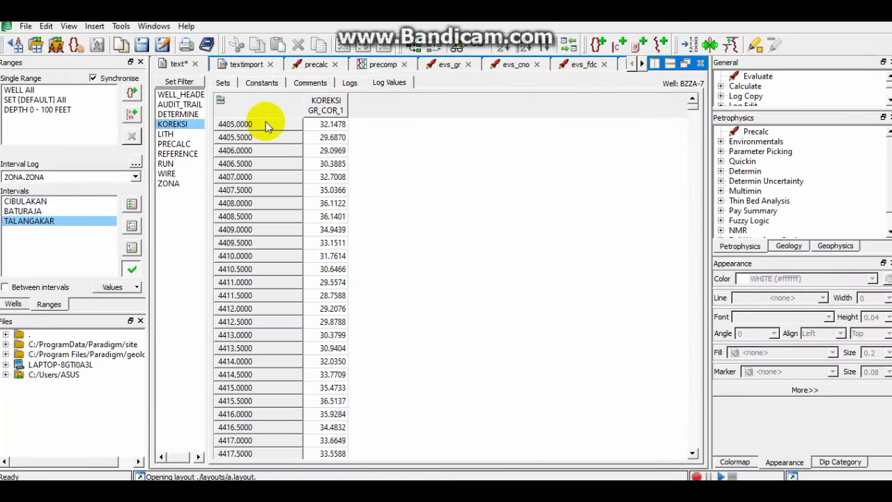
{"action": "left_click", "coordinate": [692, 115]}
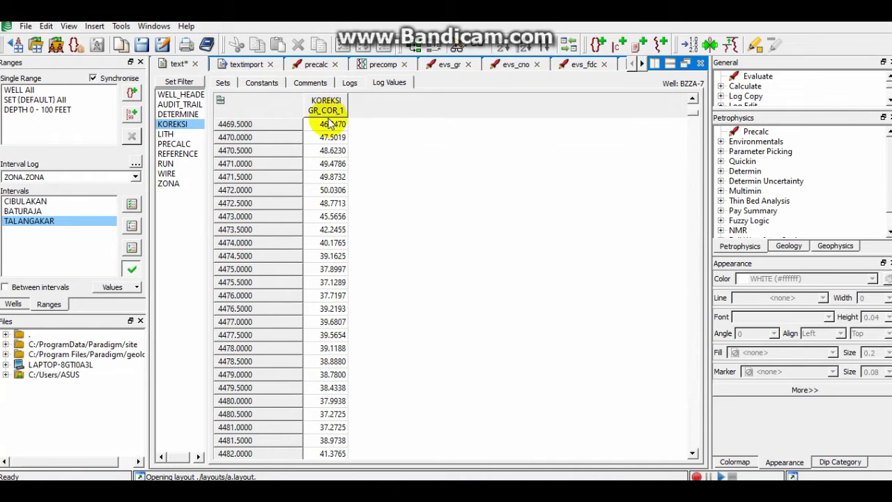
{"action": "left_click", "coordinate": [692, 111]}
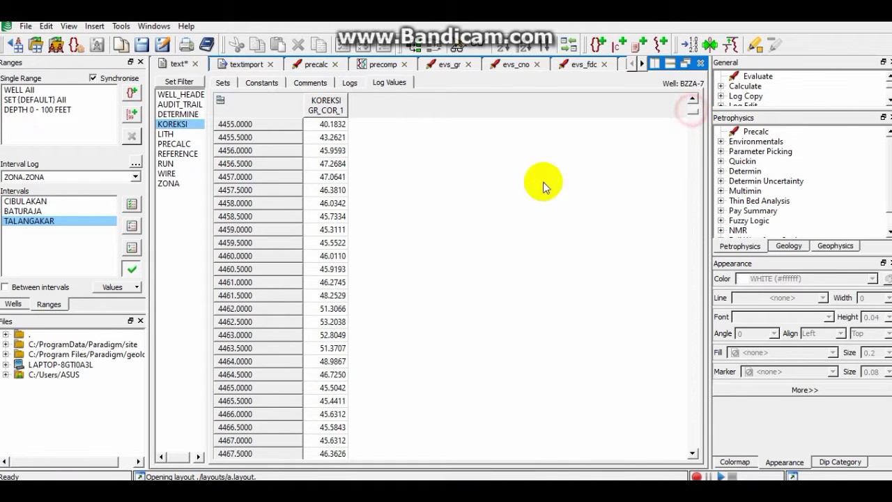
- Consult the PDF slide on copying values to Excel, and select the GR_COR values from depth 4456.5 to 4466 in Geolog
{"action": "left_click", "coordinate": [188, 486]}
{"action": "scroll", "coordinate": [371, 282], "scroll_direction": "down", "scroll_amount": 4}
{"action": "scroll", "coordinate": [371, 281], "scroll_direction": "down", "scroll_amount": 1}
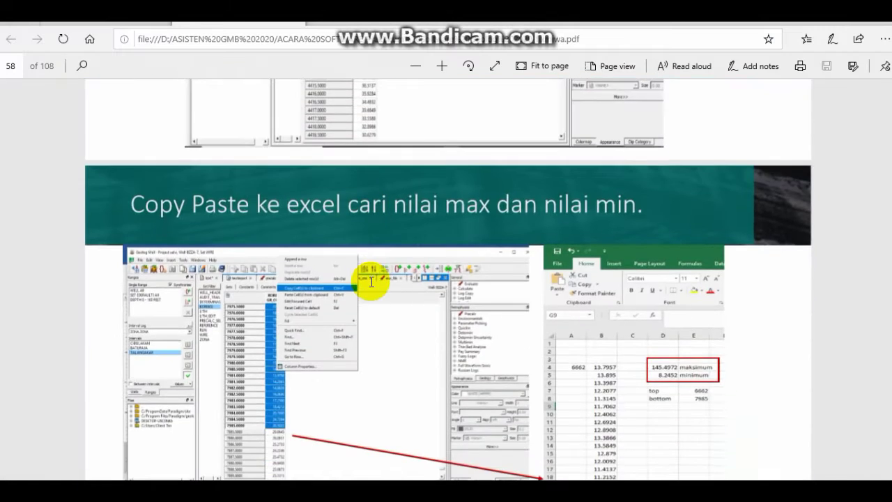
{"action": "scroll", "coordinate": [371, 282], "scroll_direction": "down", "scroll_amount": 1}
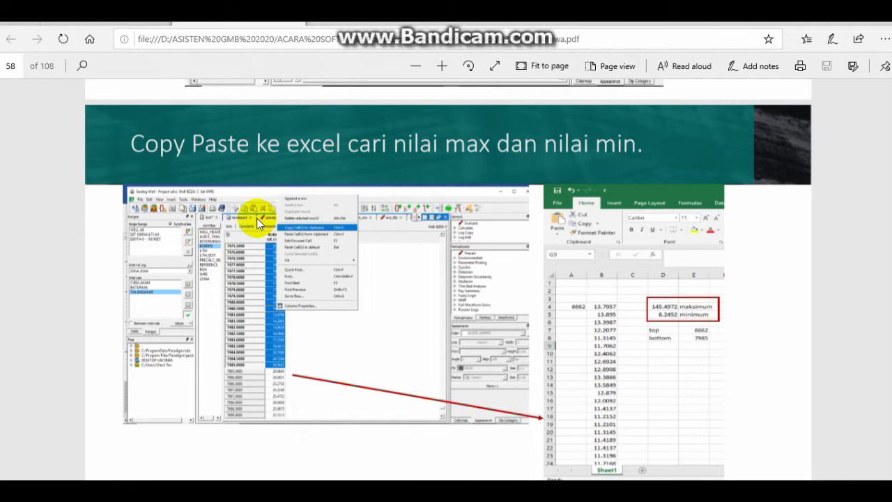
{"action": "mouse_move", "coordinate": [448, 481]}
{"action": "left_click", "coordinate": [517, 444]}
{"action": "left_click_drag", "start_coordinate": [332, 164], "coordinate": [332, 414]}
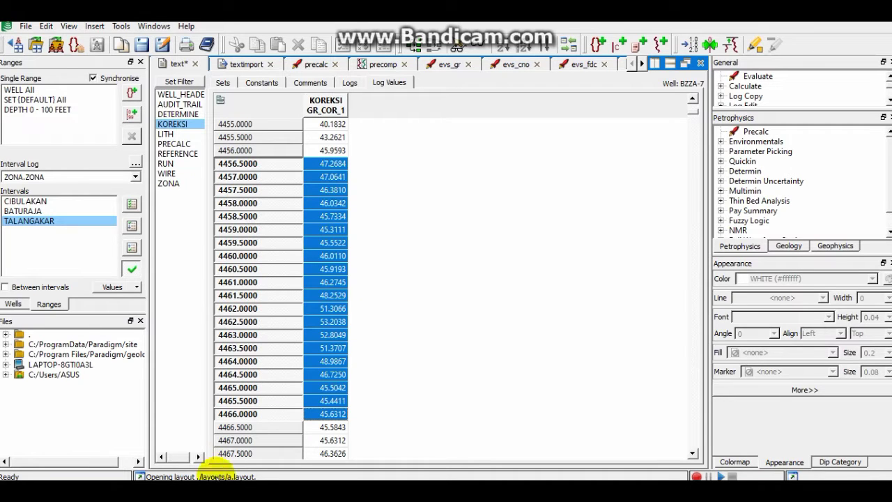
- Examine the PDF slide's Excel example for the maximum and minimum gamma ray and the top and bottom depths
{"action": "left_click", "coordinate": [222, 491]}
{"action": "scroll", "coordinate": [395, 240], "scroll_direction": "down", "scroll_amount": 1}
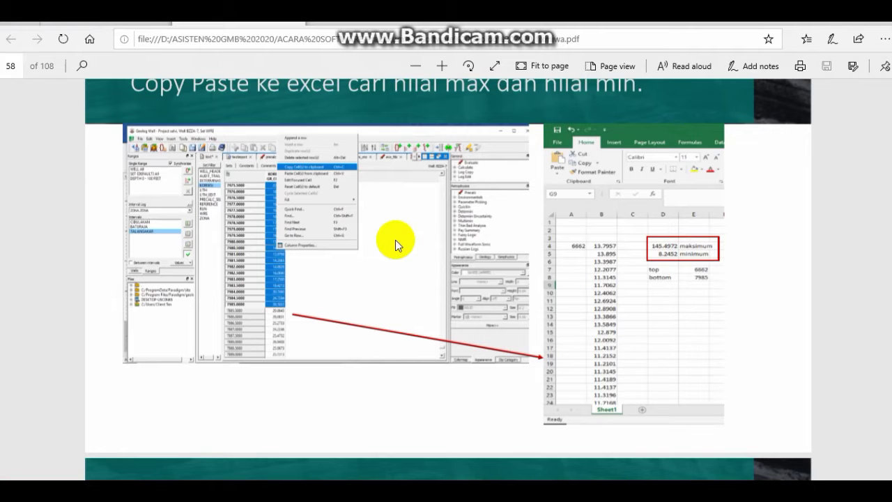
{"action": "scroll", "coordinate": [754, 267], "scroll_direction": "up", "scroll_amount": 5}
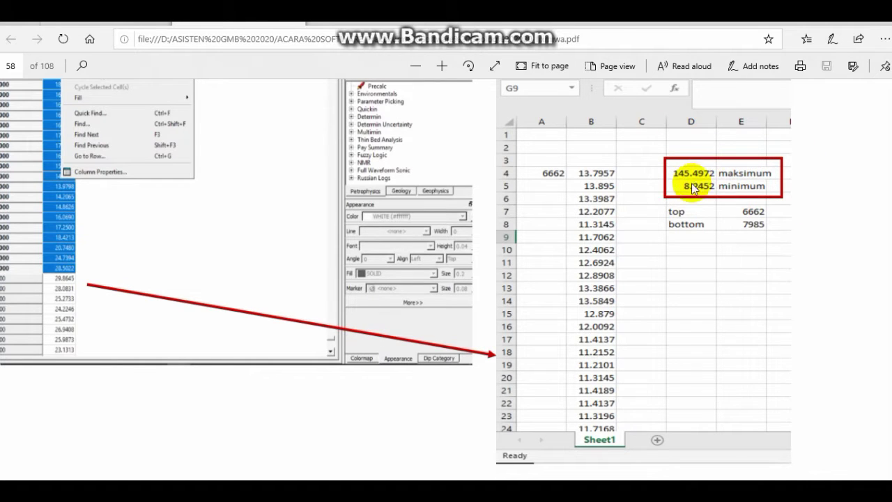
{"action": "mouse_move", "coordinate": [465, 490]}
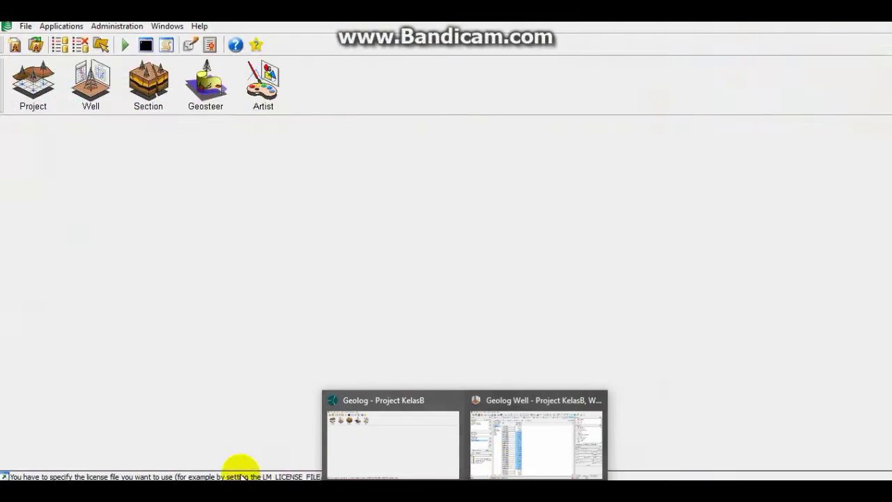
- Read the PDF slide on choosing Gamma Ray under Shale Volume among the petrophysics modules
{"action": "scroll", "coordinate": [414, 322], "scroll_direction": "down", "scroll_amount": 3}
{"action": "scroll", "coordinate": [418, 323], "scroll_direction": "down", "scroll_amount": 2}
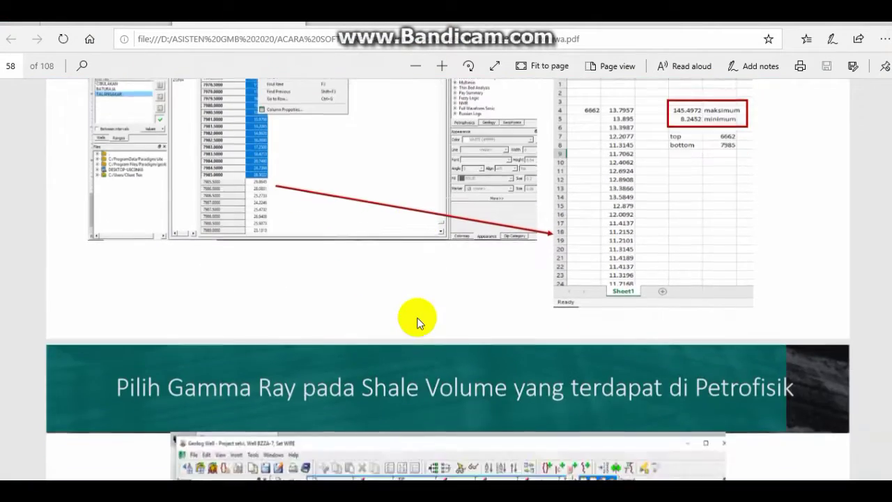
{"action": "scroll", "coordinate": [417, 322], "scroll_direction": "down", "scroll_amount": 3}
{"action": "scroll", "coordinate": [417, 322], "scroll_direction": "up", "scroll_amount": 2}
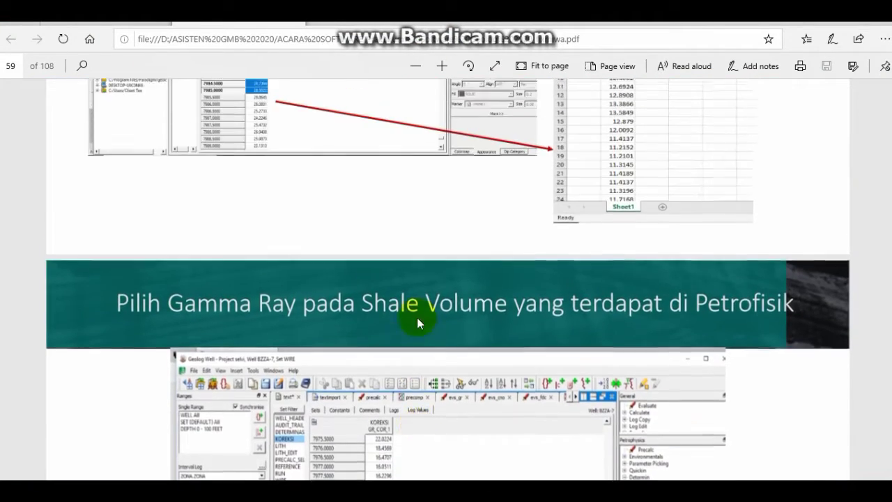
{"action": "scroll", "coordinate": [417, 320], "scroll_direction": "up", "scroll_amount": 3}
{"action": "scroll", "coordinate": [423, 317], "scroll_direction": "down", "scroll_amount": 3}
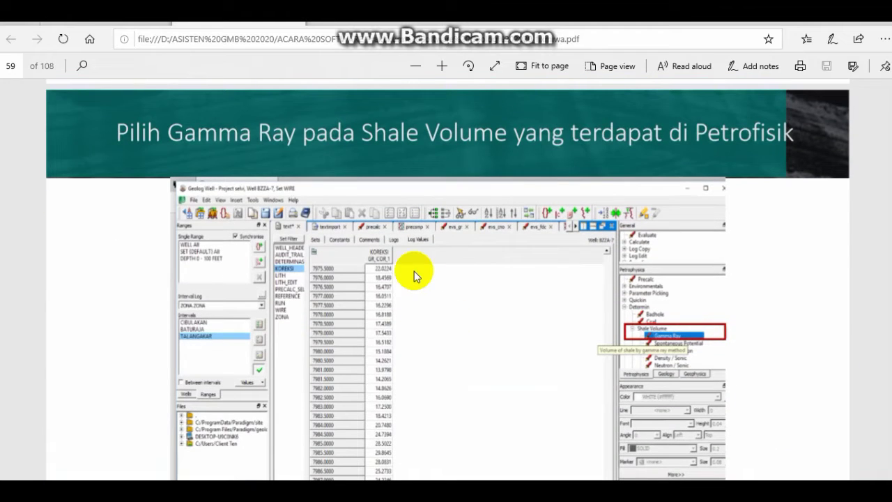
{"action": "scroll", "coordinate": [414, 271], "scroll_direction": "down", "scroll_amount": 1}
{"action": "scroll", "coordinate": [414, 271], "scroll_direction": "up", "scroll_amount": 2}
{"action": "scroll", "coordinate": [414, 271], "scroll_direction": "down", "scroll_amount": 1}
- Open the Gamma Ray shale volume module from the Determin group of Geolog's petrophysics modules
{"action": "left_click", "coordinate": [506, 442]}
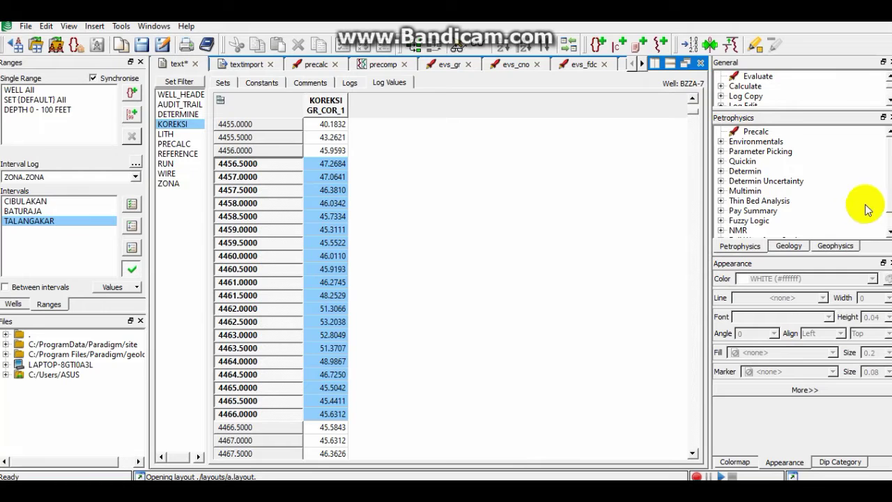
{"action": "scroll", "coordinate": [827, 199], "scroll_direction": "down", "scroll_amount": 1}
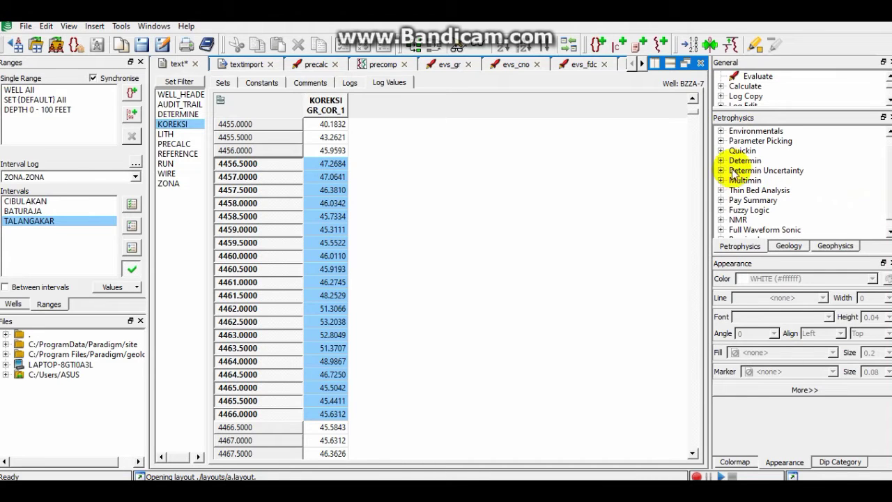
{"action": "left_click", "coordinate": [721, 161]}
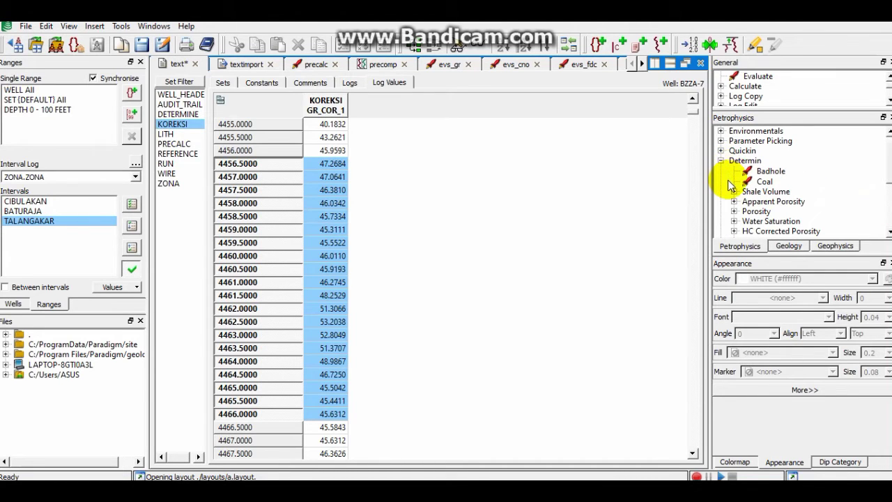
{"action": "left_click", "coordinate": [734, 191]}
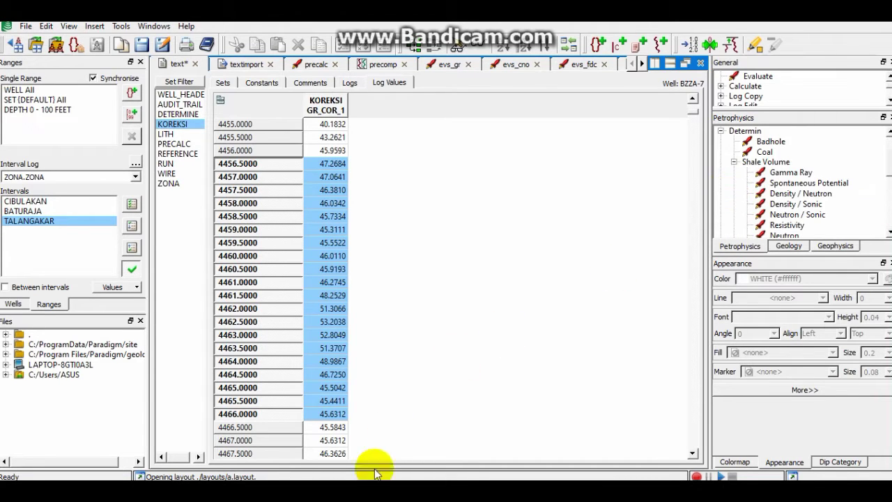
{"action": "key", "text": "alt+Tab"}
{"action": "key", "text": "alt+Tab"}
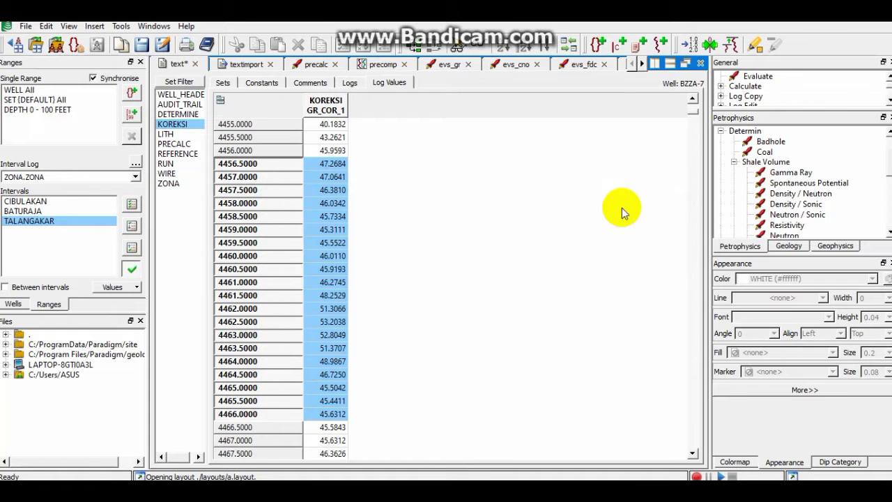
{"action": "double_click", "coordinate": [791, 173]}
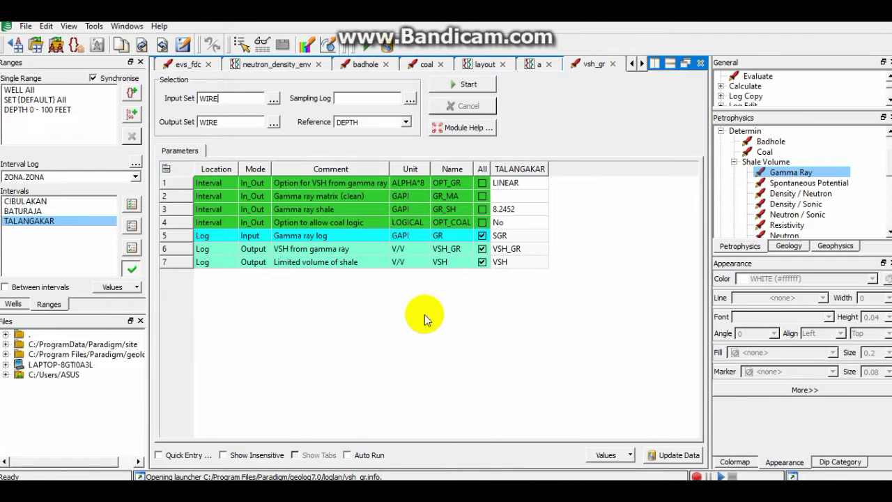
- Check the PDF's input and output slide, and set the Gamma Ray module's input set to KOREKSI and output set to DETERMINE
{"action": "key", "text": "alt+Tab"}
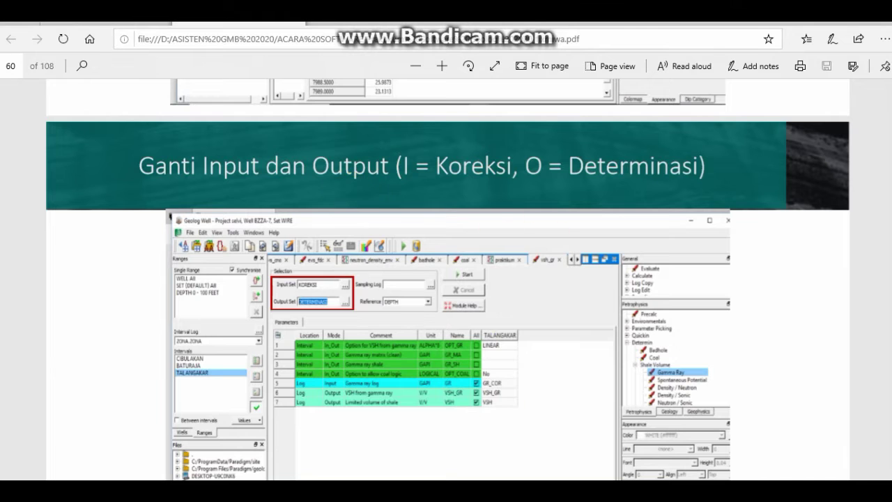
{"action": "left_click", "coordinate": [518, 459]}
{"action": "left_click", "coordinate": [273, 99]}
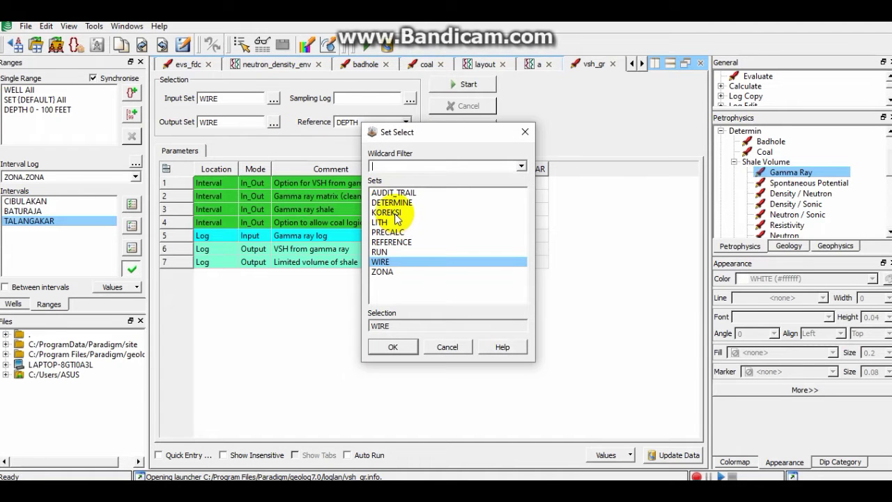
{"action": "left_click", "coordinate": [395, 213]}
{"action": "left_click", "coordinate": [392, 347]}
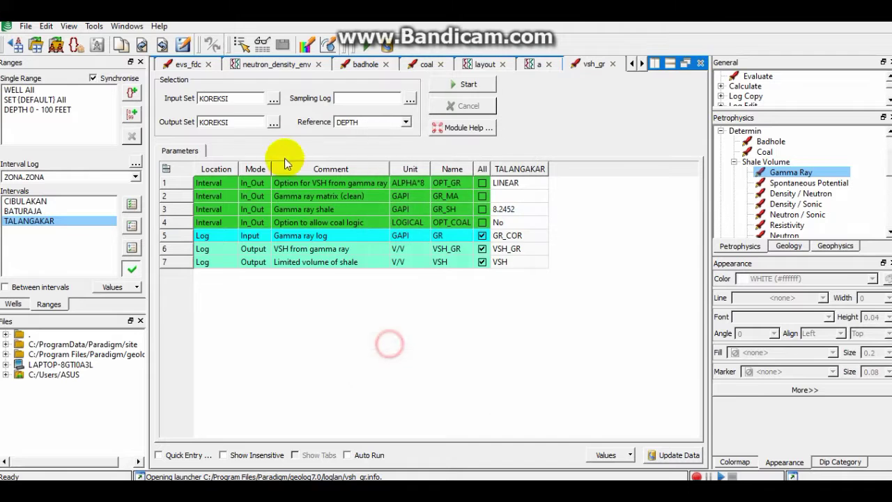
{"action": "left_click", "coordinate": [273, 125]}
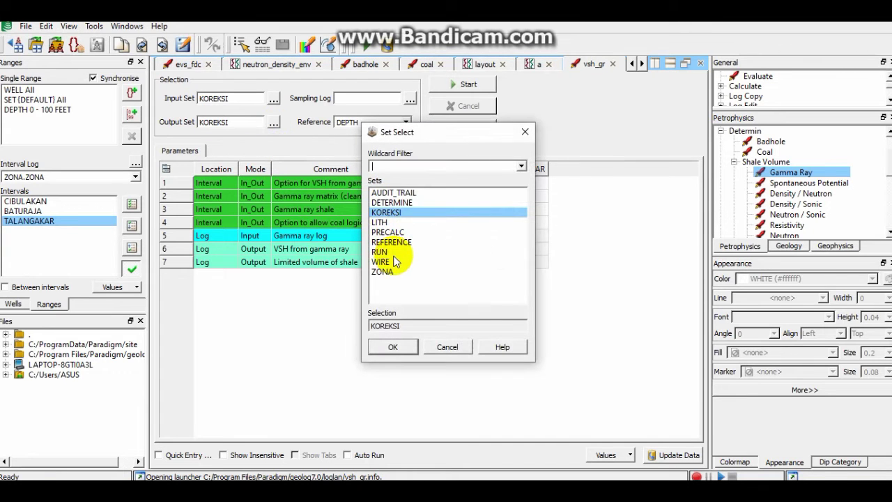
{"action": "left_click", "coordinate": [392, 202]}
{"action": "left_click", "coordinate": [393, 346]}
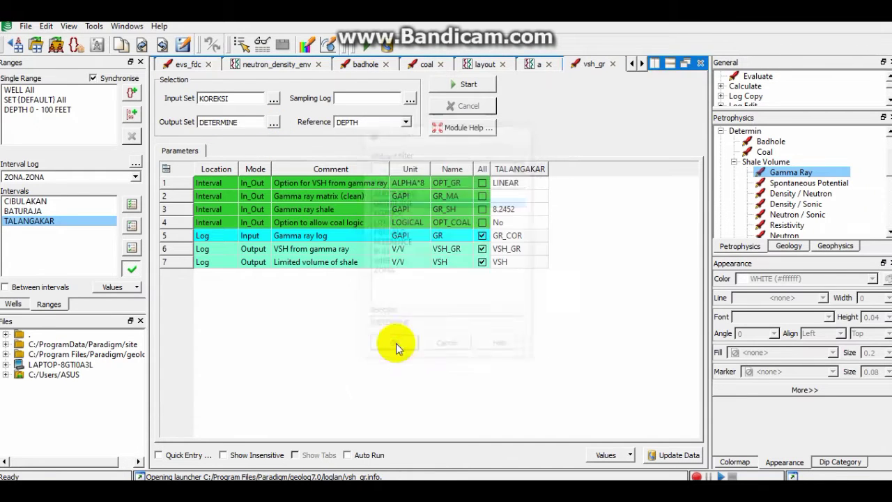
- Read the PDF slide on the Gamma Ray Matrix and Gamma Ray Shale values and the earlier Excel slide with the maximum and minimum
{"action": "key", "text": "alt+Tab"}
{"action": "scroll", "coordinate": [362, 326], "scroll_direction": "down", "scroll_amount": 6}
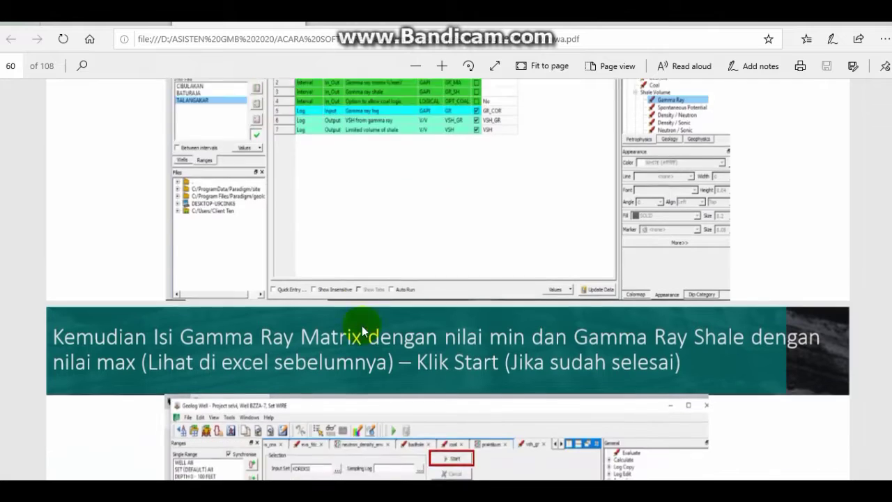
{"action": "scroll", "coordinate": [362, 326], "scroll_direction": "down", "scroll_amount": 1}
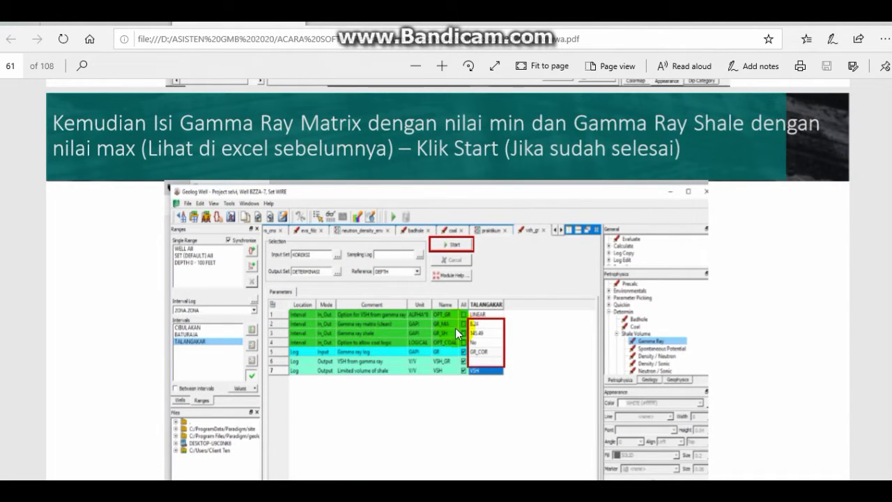
{"action": "scroll", "coordinate": [727, 328], "scroll_direction": "up", "scroll_amount": 12}
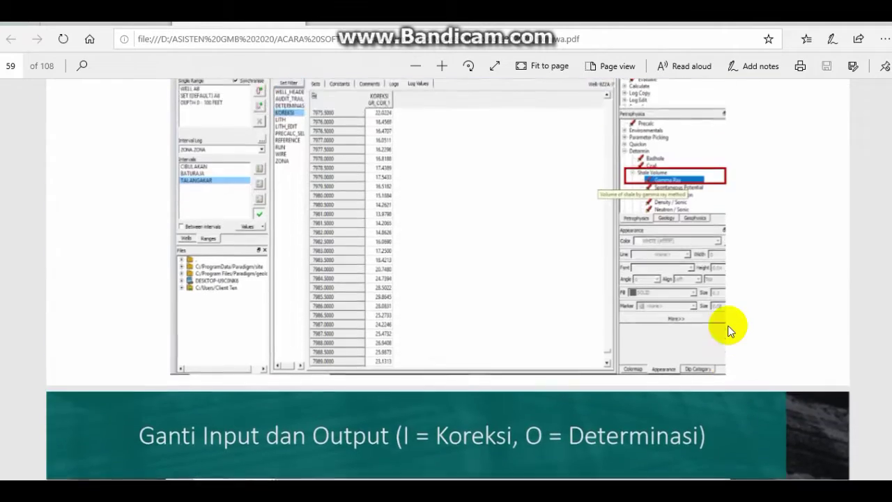
{"action": "scroll", "coordinate": [727, 328], "scroll_direction": "up", "scroll_amount": 8}
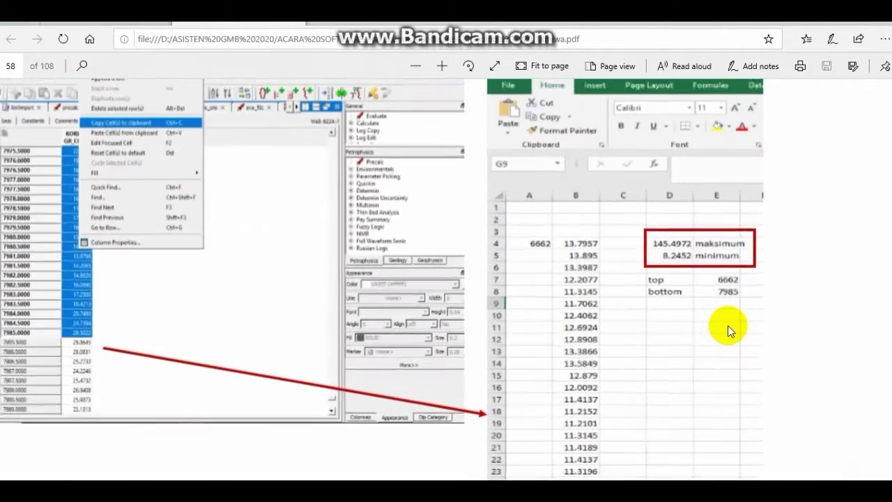
{"action": "scroll", "coordinate": [727, 328], "scroll_direction": "down", "scroll_amount": 2}
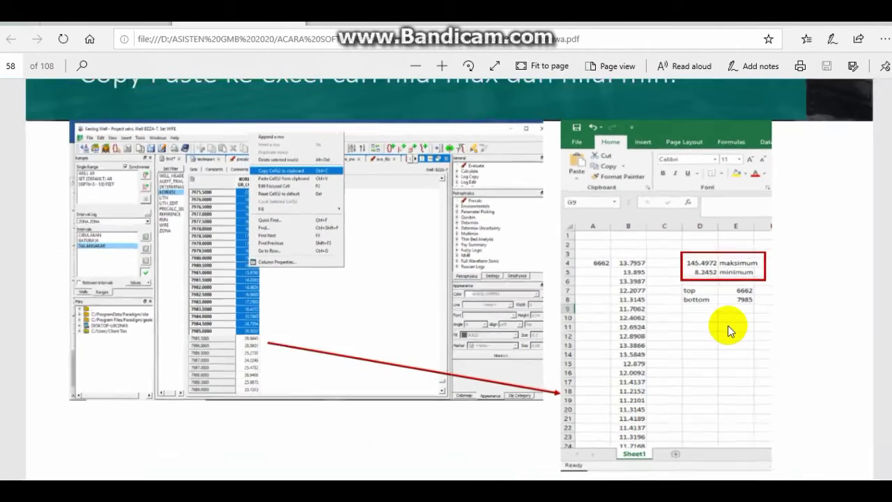
{"action": "scroll", "coordinate": [728, 328], "scroll_direction": "down", "scroll_amount": 1}
- Return to the PDF's Gamma Ray Matrix and Shale slide and examine its example parameters and Start instruction
{"action": "scroll", "coordinate": [687, 150], "scroll_direction": "down", "scroll_amount": 10}
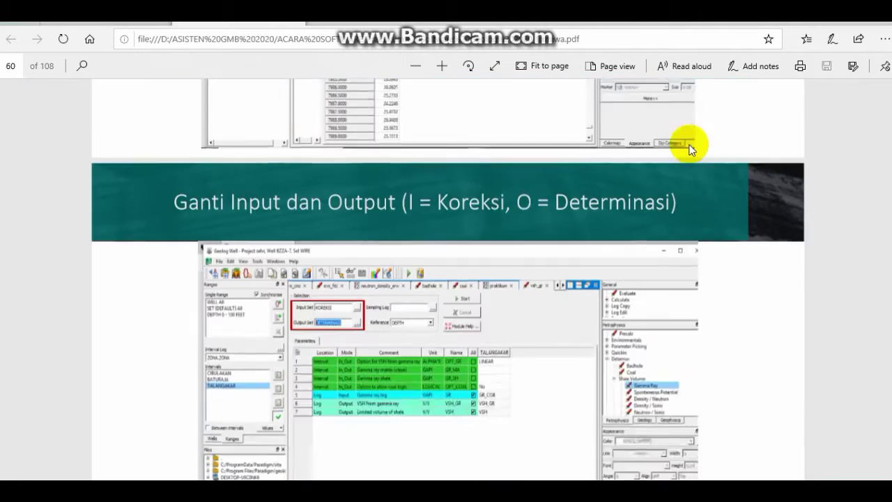
{"action": "scroll", "coordinate": [689, 149], "scroll_direction": "down", "scroll_amount": 5}
{"action": "scroll", "coordinate": [687, 143], "scroll_direction": "up", "scroll_amount": 2}
{"action": "scroll", "coordinate": [688, 143], "scroll_direction": "down", "scroll_amount": 3}
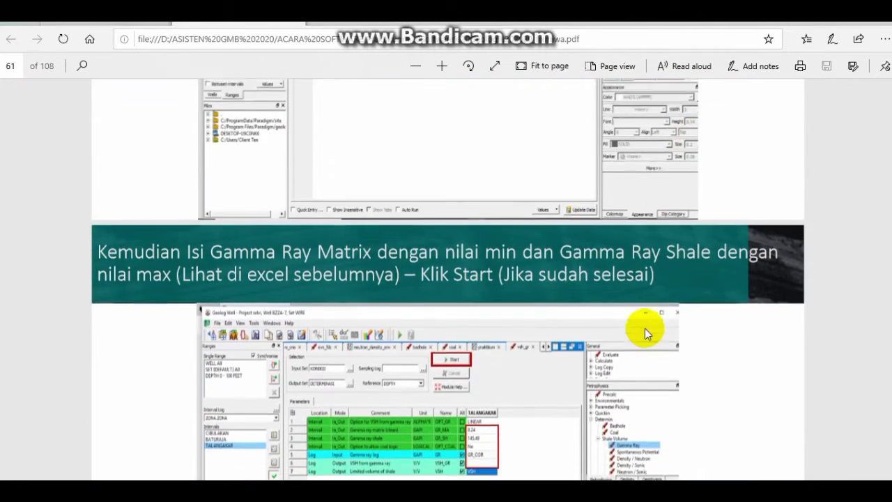
{"action": "scroll", "coordinate": [644, 328], "scroll_direction": "down", "scroll_amount": 1}
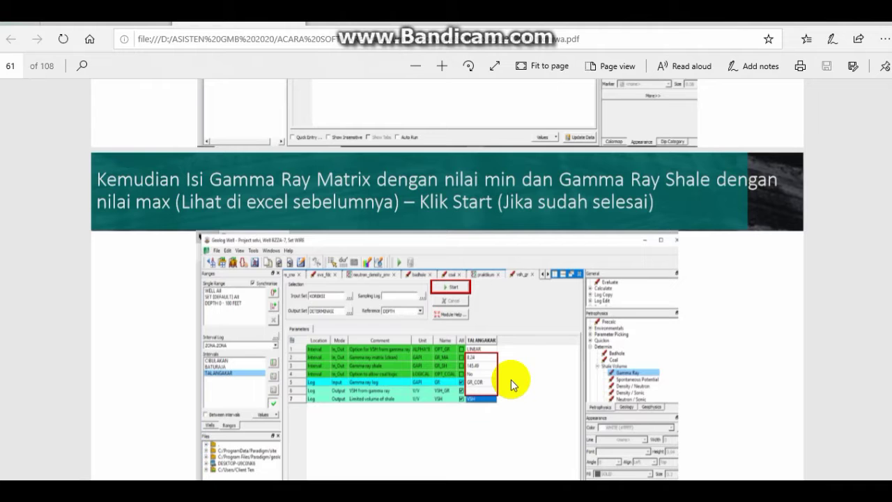
{"action": "scroll", "coordinate": [721, 330], "scroll_direction": "up", "scroll_amount": 1}
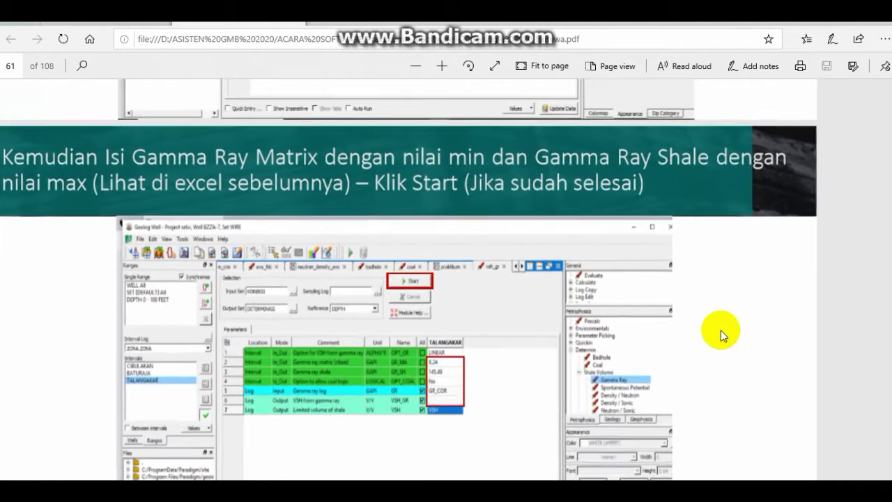
{"action": "scroll", "coordinate": [721, 330], "scroll_direction": "up", "scroll_amount": 1}
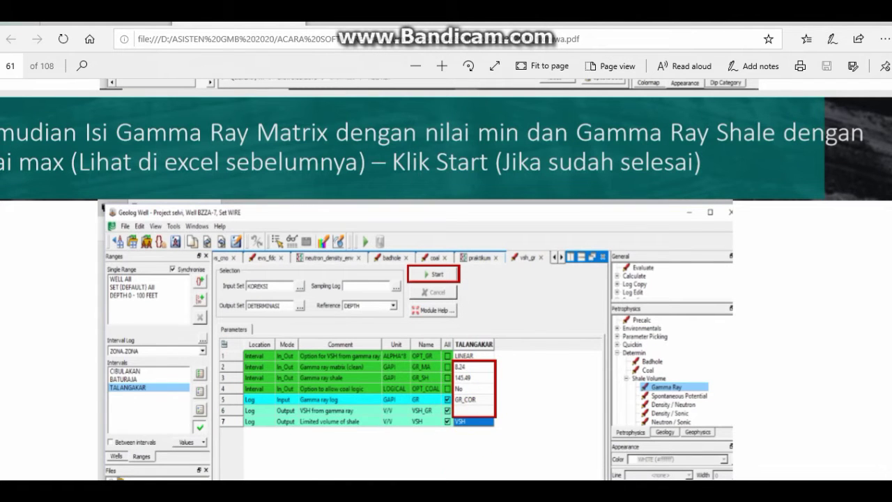
- In Geolog, set TALANGAKAR's gamma ray matrix to 8.24 and gamma ray shale to 145.49, checking against the PDF, and run the module
{"action": "left_click", "coordinate": [508, 453]}
{"action": "left_click", "coordinate": [506, 196]}
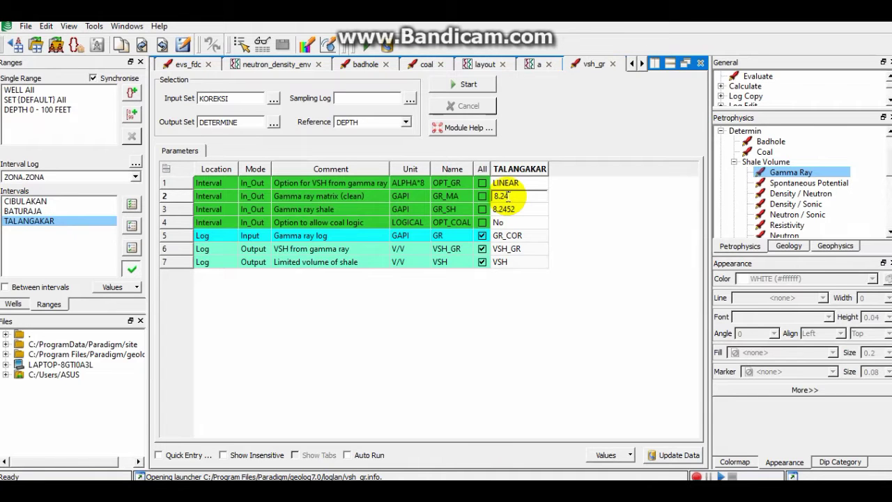
{"action": "key", "text": "alt+Tab"}
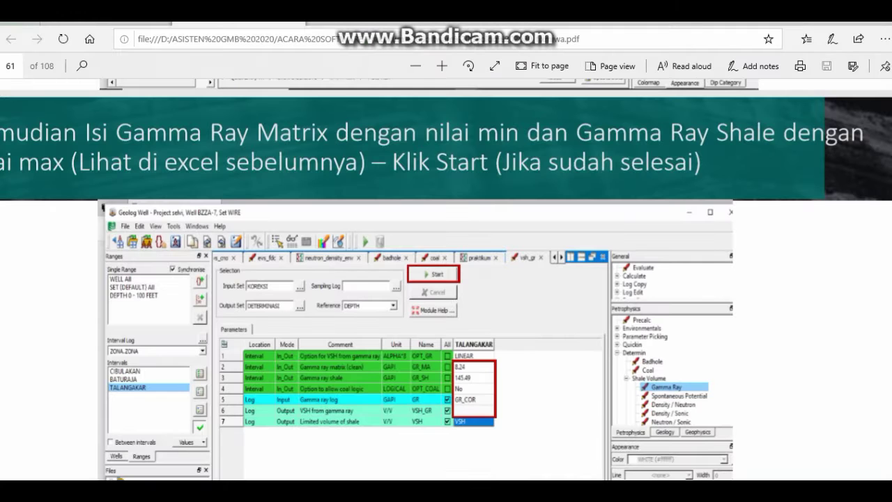
{"action": "key", "text": "alt+Tab"}
{"action": "left_click", "coordinate": [508, 206]}
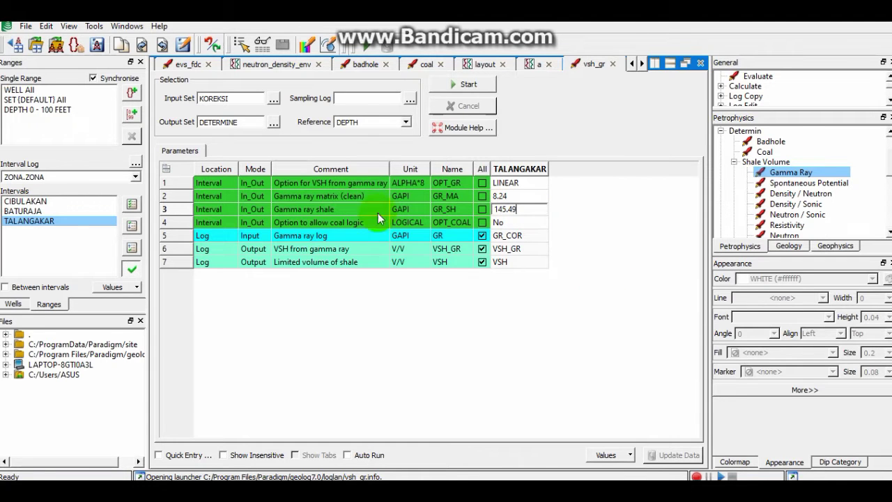
{"action": "key", "text": "alt+Tab"}
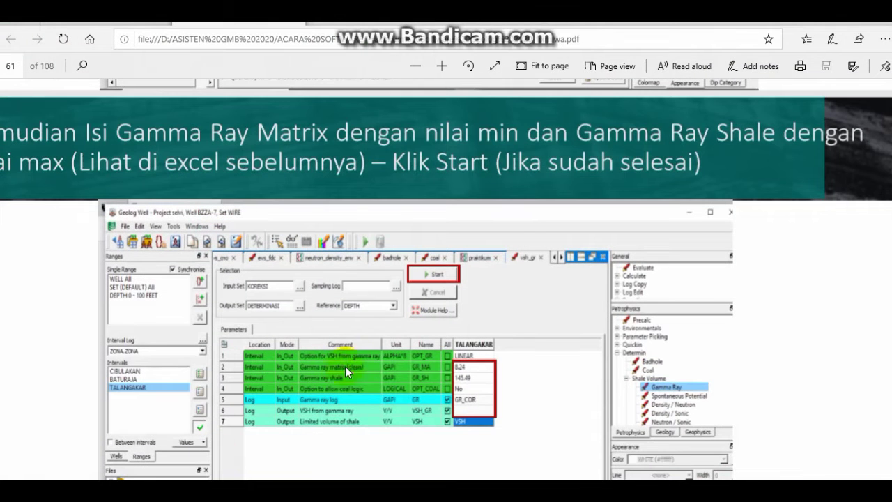
{"action": "key", "text": "alt+Tab"}
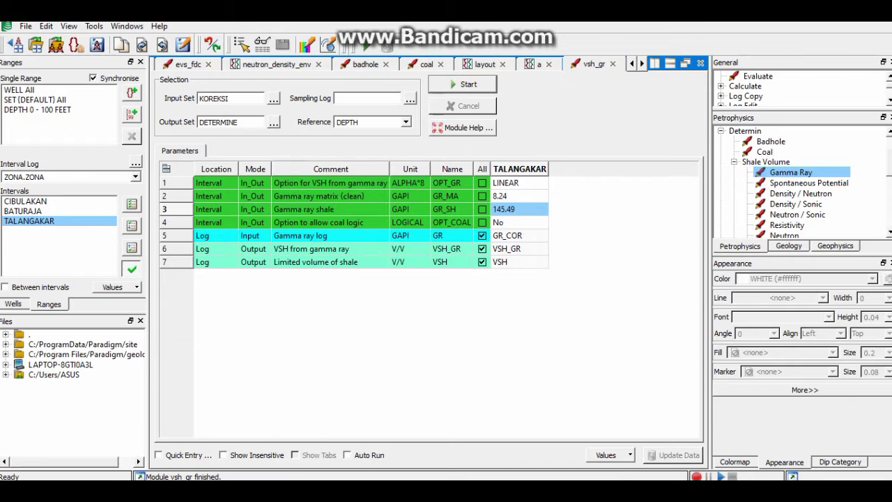
- Read the PDF slide on choosing rho nphi gr under Parameter Picking, and return to Geolog
{"action": "key", "text": "alt+Tab"}
{"action": "scroll", "coordinate": [381, 342], "scroll_direction": "down", "scroll_amount": 2}
{"action": "scroll", "coordinate": [381, 342], "scroll_direction": "down", "scroll_amount": 6}
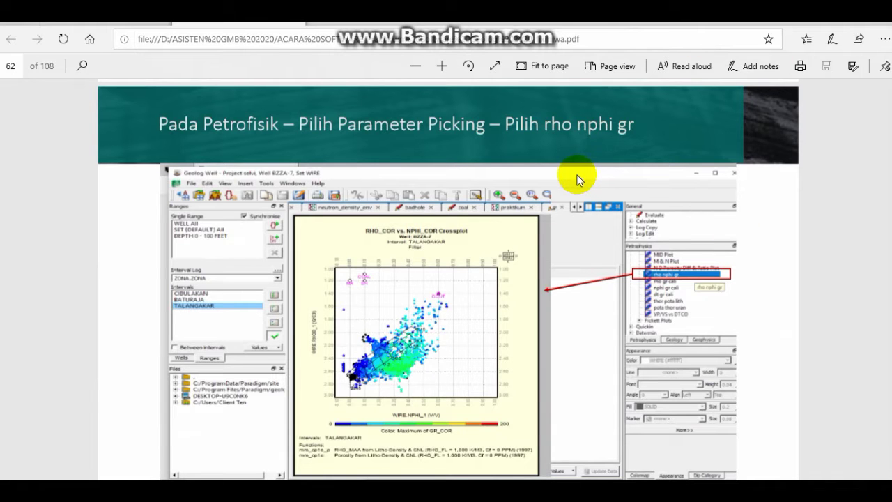
{"action": "mouse_move", "coordinate": [478, 470]}
{"action": "left_click", "coordinate": [514, 445]}
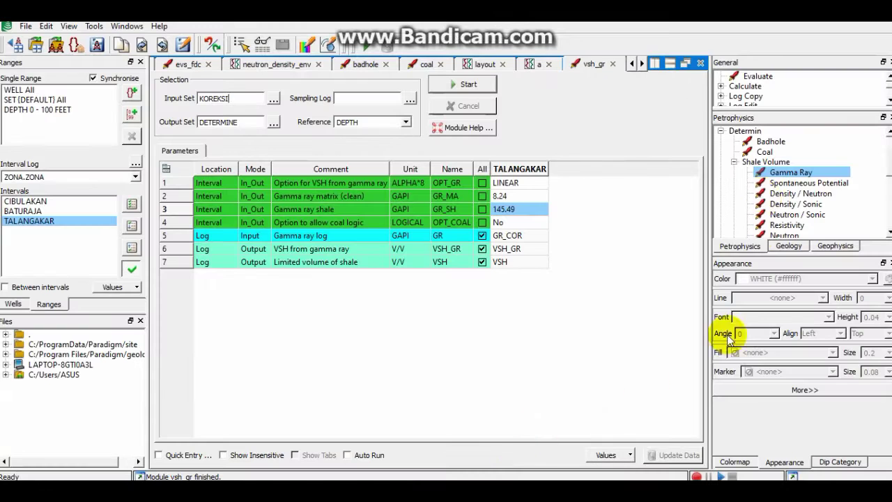
- Open the rho nphi gr crossplot from the Parameter Picking group of the petrophysics modules, rechecking its name in the PDF
{"action": "left_click", "coordinate": [734, 162]}
{"action": "left_click", "coordinate": [722, 131]}
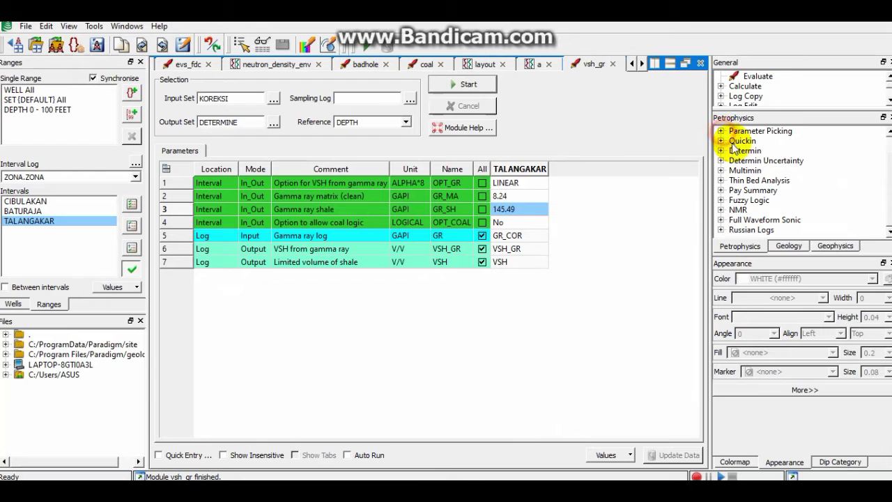
{"action": "scroll", "coordinate": [737, 154], "scroll_direction": "up", "scroll_amount": 1}
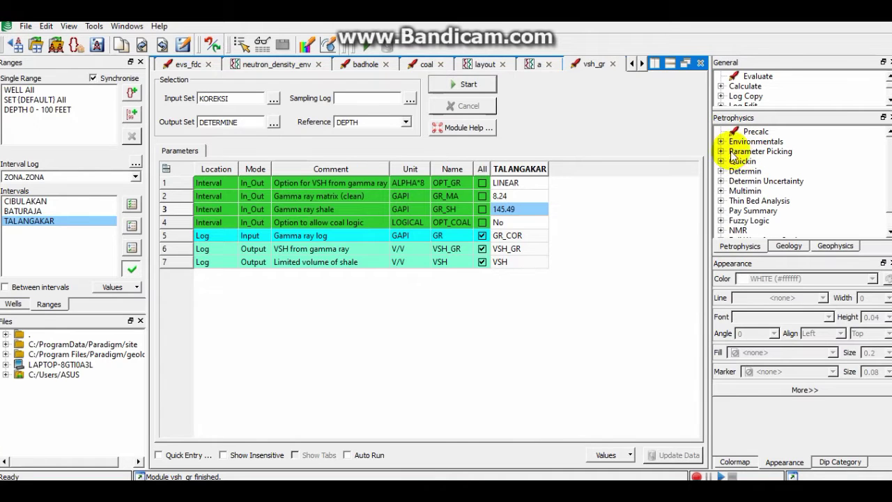
{"action": "left_click", "coordinate": [722, 151]}
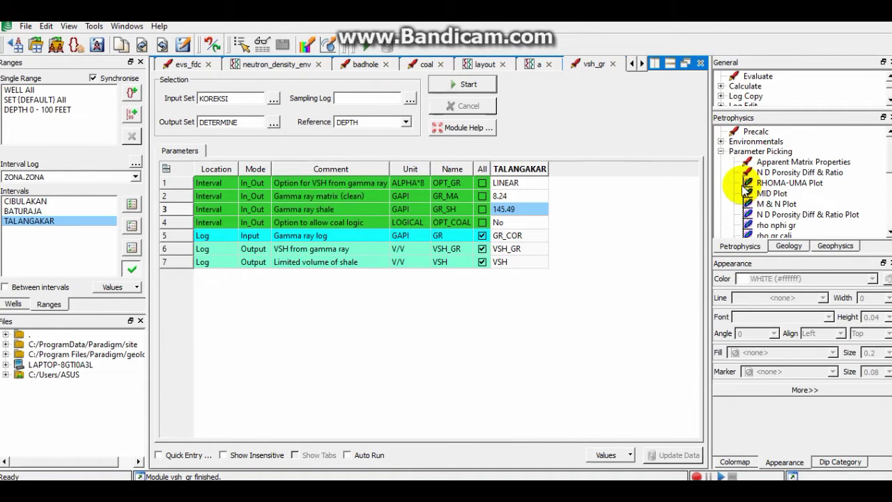
{"action": "scroll", "coordinate": [744, 190], "scroll_direction": "down", "scroll_amount": 2}
{"action": "left_click", "coordinate": [269, 489]}
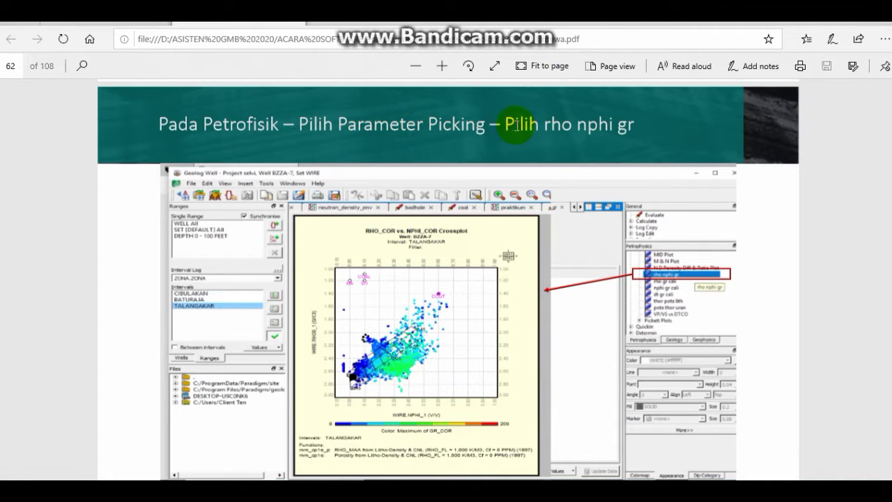
{"action": "mouse_move", "coordinate": [466, 491]}
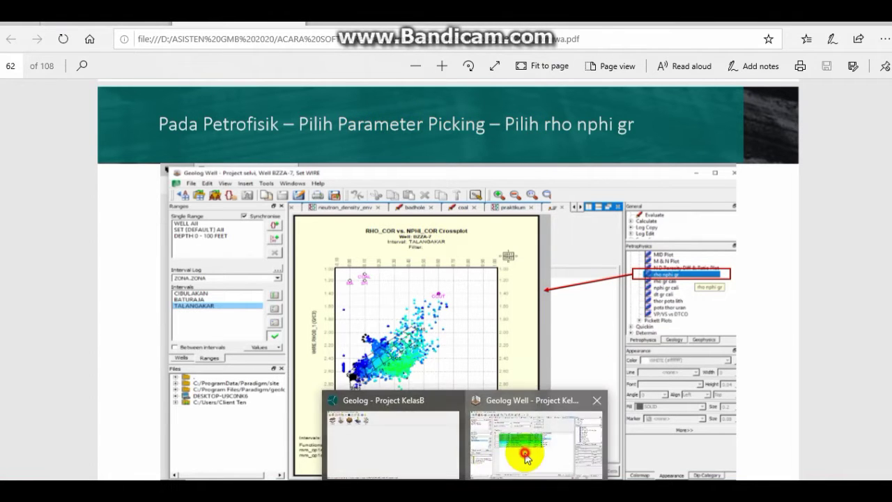
{"action": "left_click", "coordinate": [525, 449]}
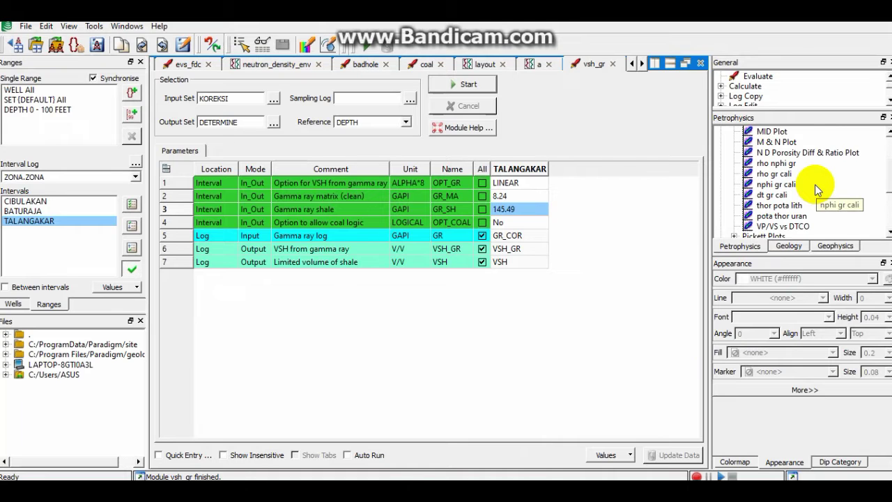
{"action": "scroll", "coordinate": [815, 184], "scroll_direction": "up", "scroll_amount": 1}
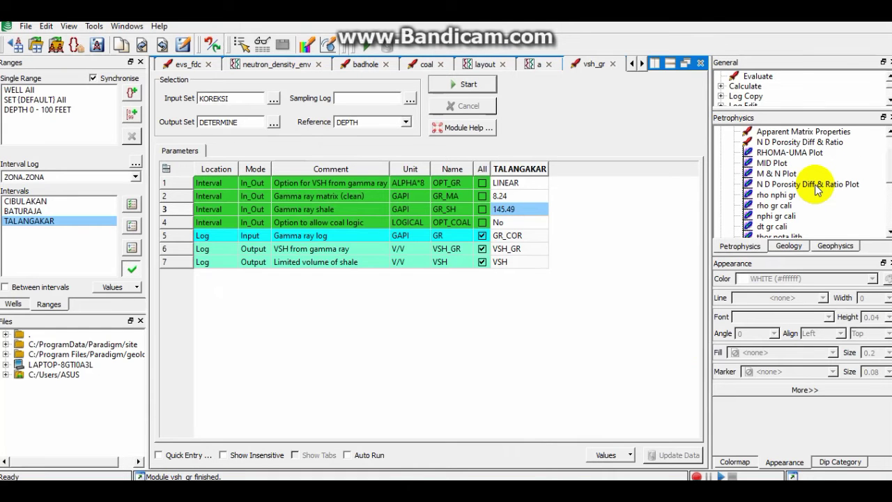
{"action": "left_click", "coordinate": [780, 196]}
{"action": "double_click", "coordinate": [780, 197]}
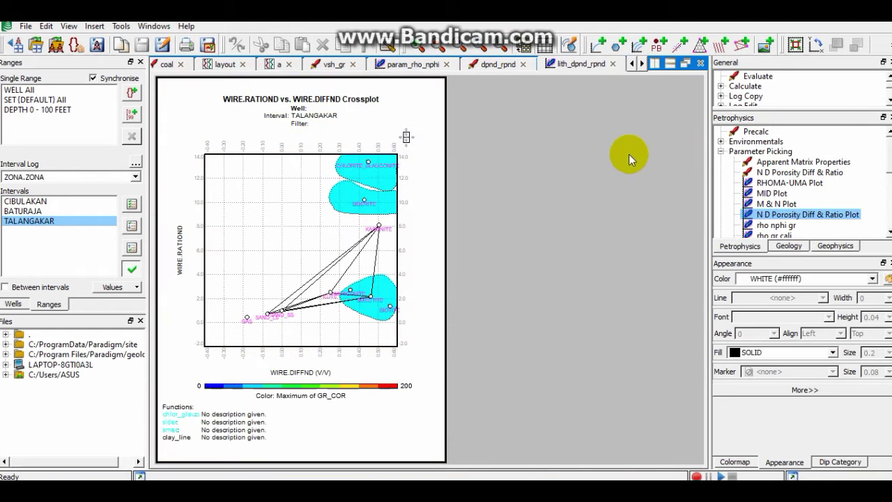
- Open the N D Porosity Diff & Ratio module again from the Parameter Picking group
{"action": "left_click", "coordinate": [503, 65]}
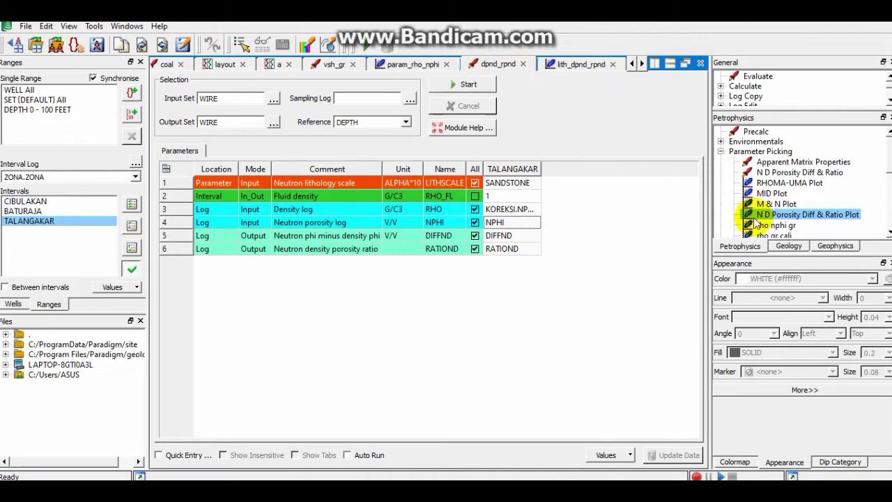
{"action": "double_click", "coordinate": [811, 172]}
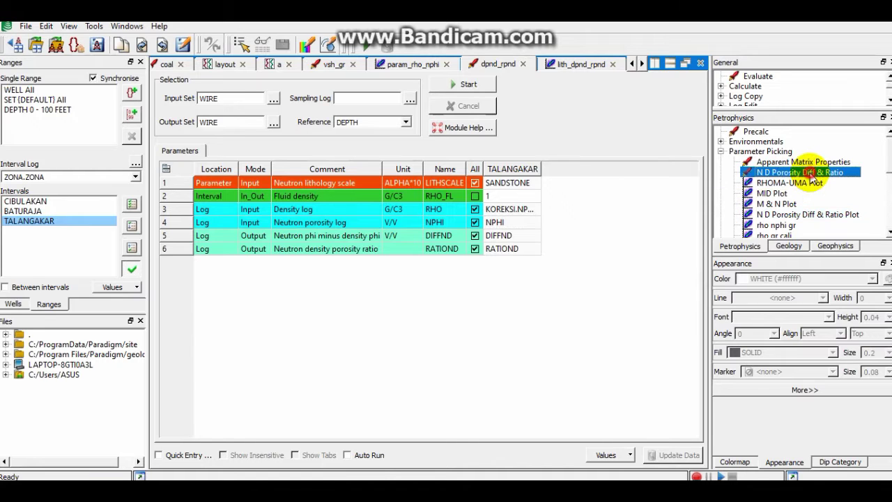
{"action": "left_click", "coordinate": [517, 170]}
- Set the module's input density log for TALANGAKAR to NPHI_COR from the KOREKSI set
{"action": "left_click", "coordinate": [535, 210]}
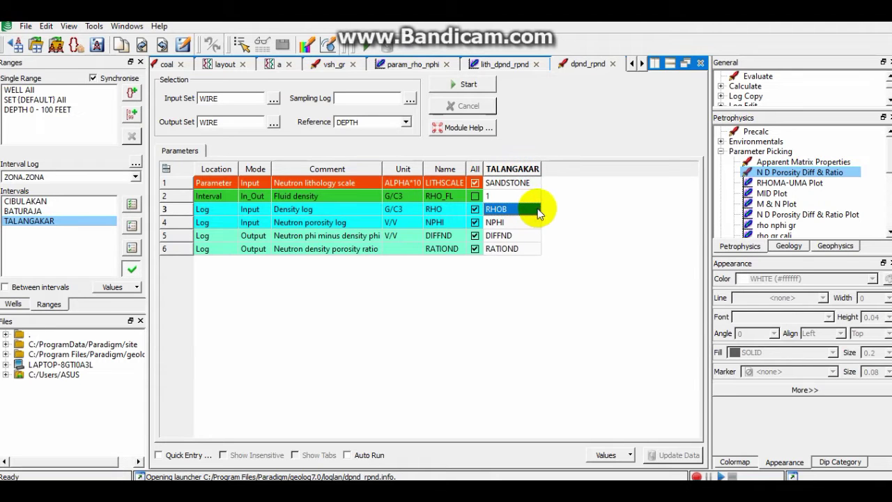
{"action": "left_click", "coordinate": [534, 210]}
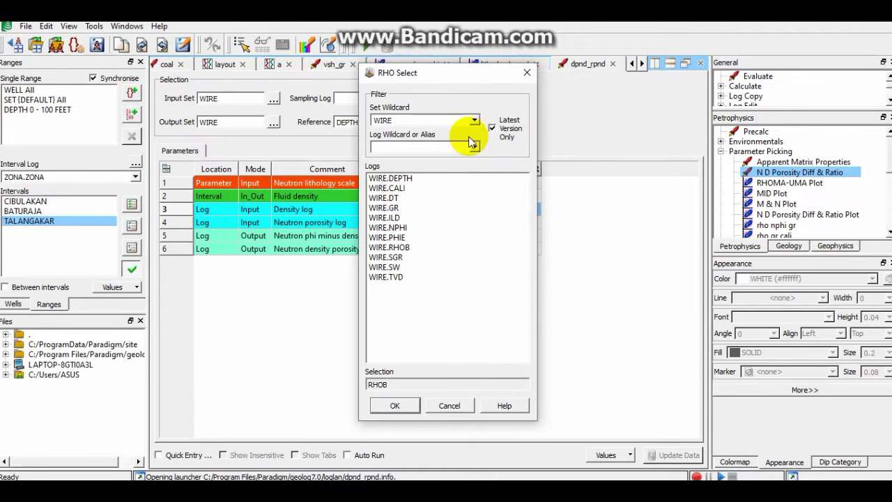
{"action": "left_click", "coordinate": [472, 121]}
{"action": "left_click", "coordinate": [391, 157]}
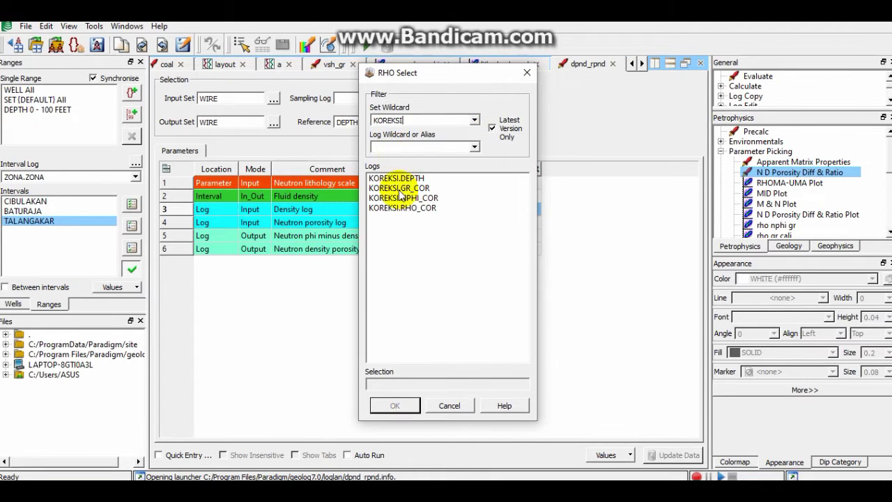
{"action": "left_click", "coordinate": [413, 199]}
{"action": "left_click", "coordinate": [395, 406]}
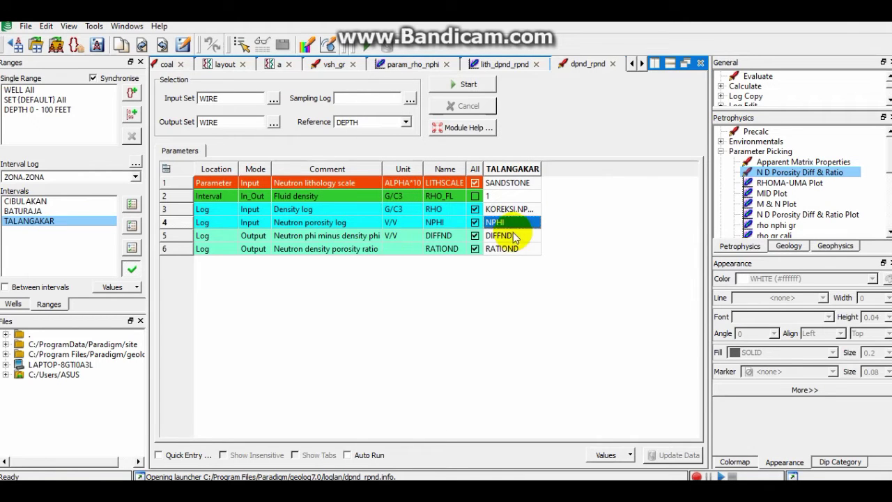
{"action": "left_click", "coordinate": [562, 262]}
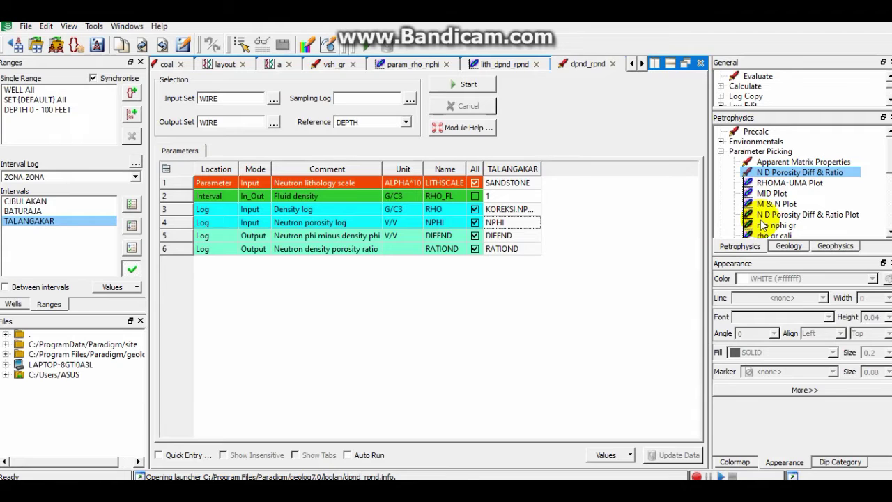
- Open the N D Porosity Diff & Ratio Plot crossplot from the Parameter Picking group
{"action": "left_click", "coordinate": [817, 218]}
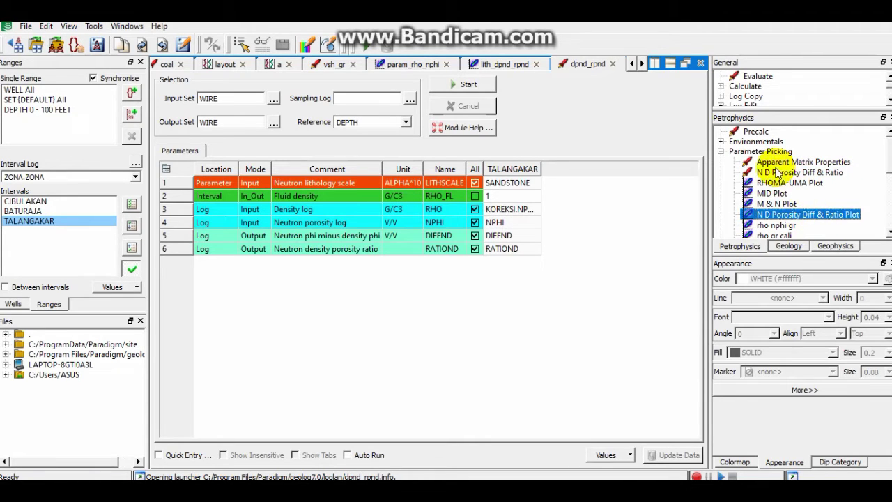
{"action": "double_click", "coordinate": [774, 214]}
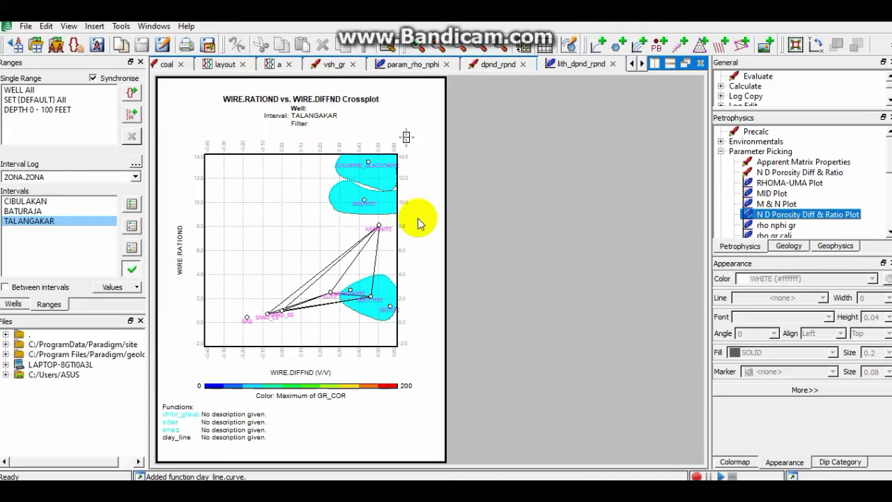
{"action": "right_click", "coordinate": [417, 216]}
{"action": "left_click", "coordinate": [437, 232]}
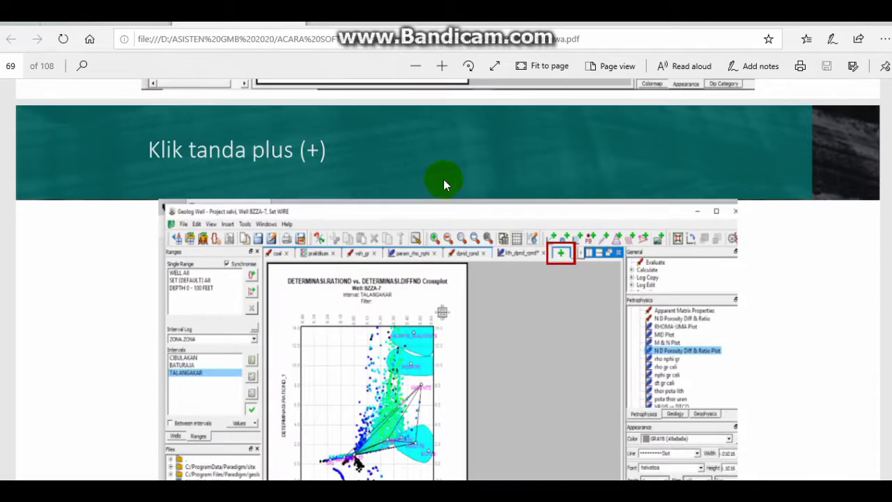
- Create a new blank Xplot view as the PDF instructs, and check the X axis instructions on page 71
{"action": "scroll", "coordinate": [444, 181], "scroll_direction": "down", "scroll_amount": 8}
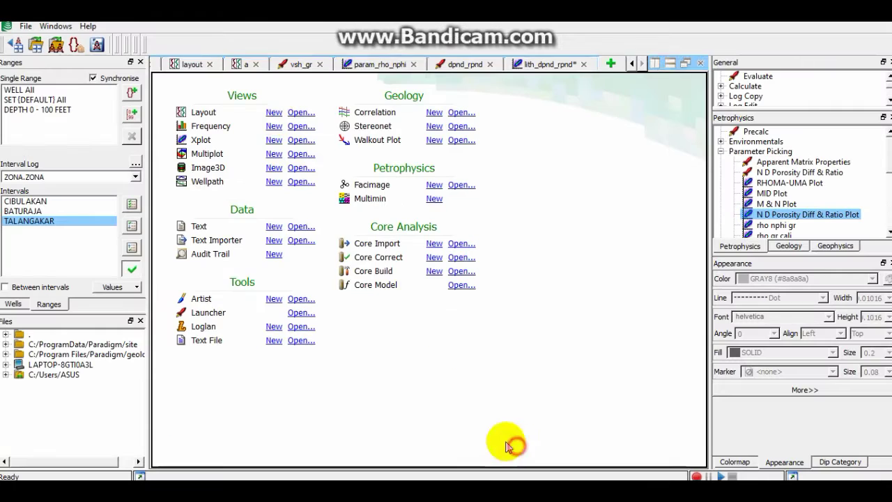
{"action": "left_click", "coordinate": [274, 140]}
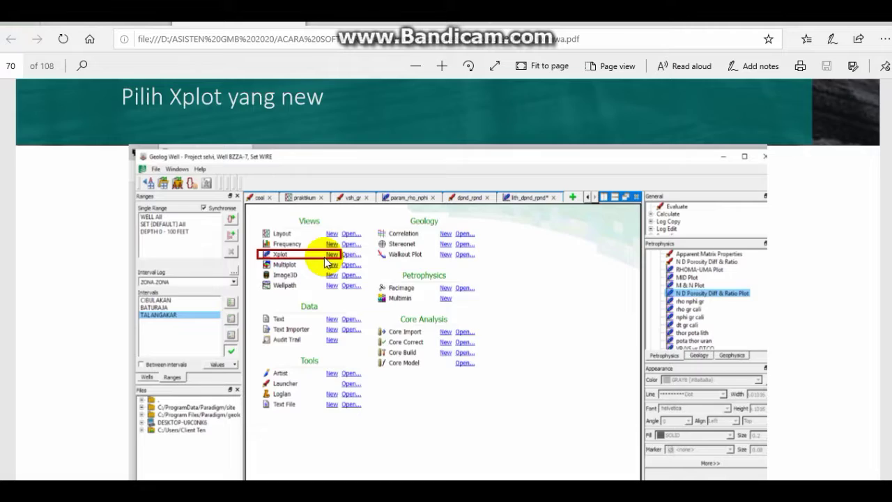
{"action": "scroll", "coordinate": [328, 259], "scroll_direction": "down", "scroll_amount": 5}
{"action": "scroll", "coordinate": [339, 265], "scroll_direction": "down", "scroll_amount": 2}
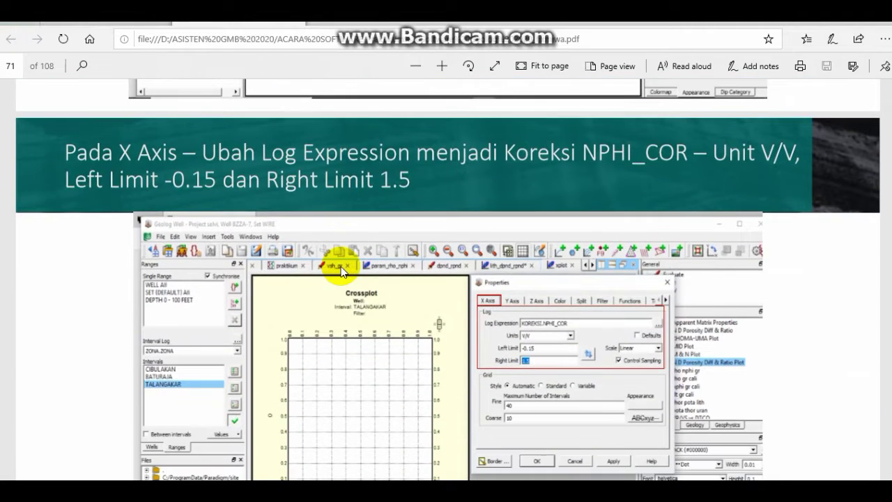
{"action": "scroll", "coordinate": [343, 282], "scroll_direction": "down", "scroll_amount": 2}
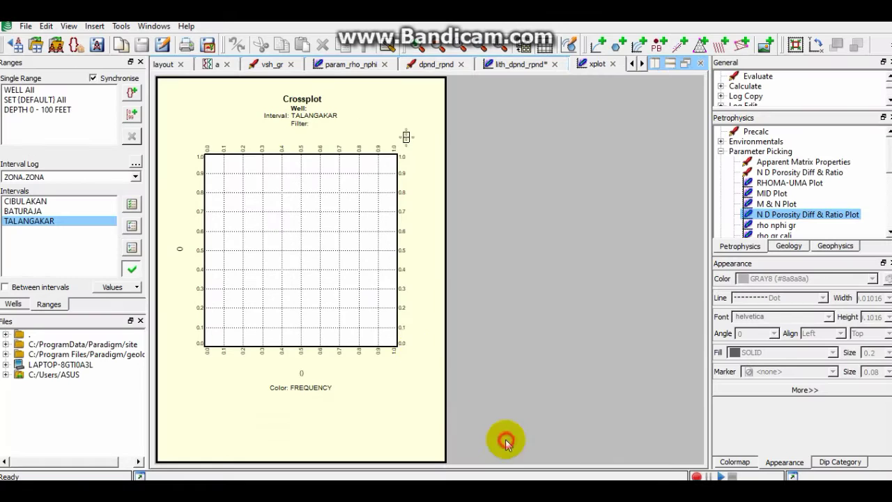
- Set the new crossplot's X axis log expression to NPHI_COR from the KOREKSI set, rechecking the log name in the PDF
{"action": "right_click", "coordinate": [410, 264]}
{"action": "left_click", "coordinate": [428, 269]}
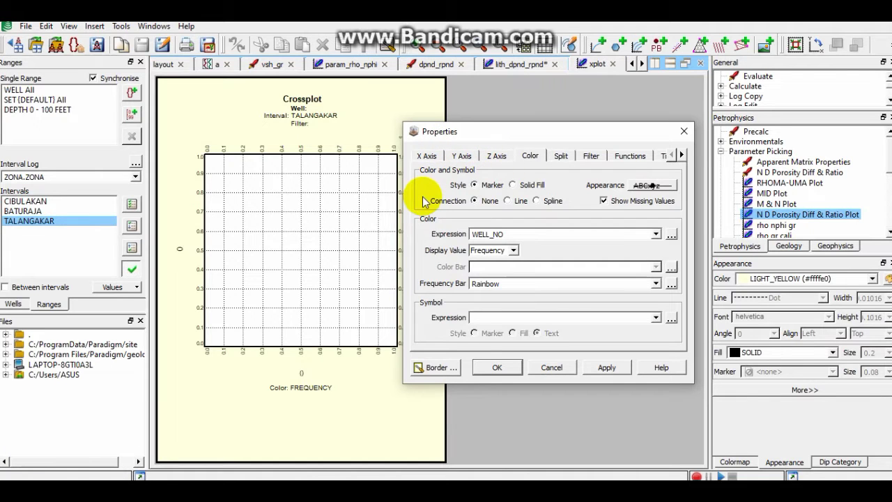
{"action": "left_click", "coordinate": [428, 157]}
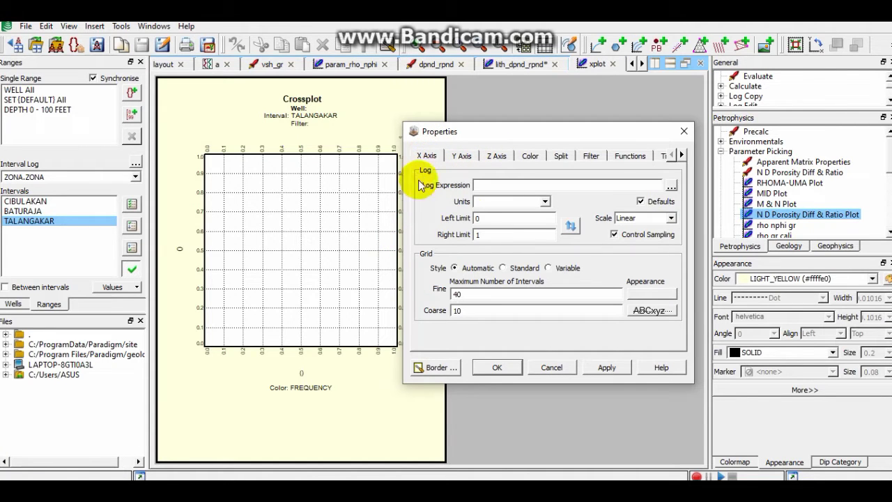
{"action": "left_click", "coordinate": [670, 186]}
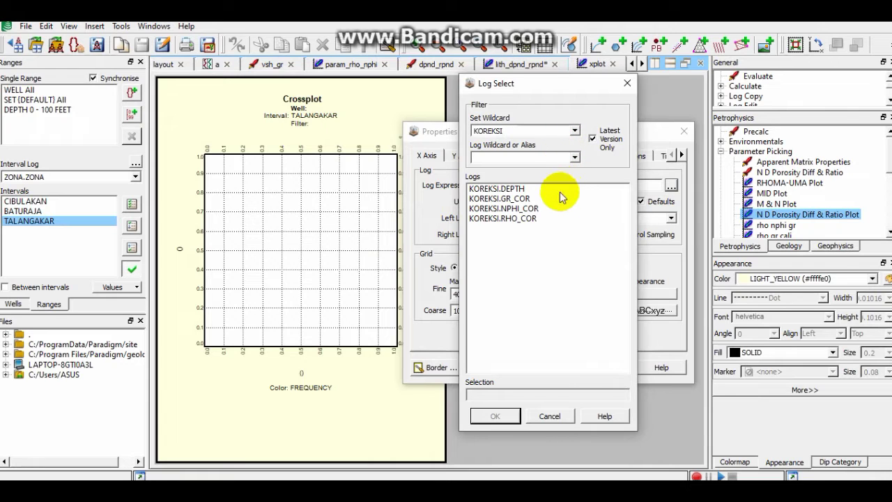
{"action": "left_click", "coordinate": [508, 198]}
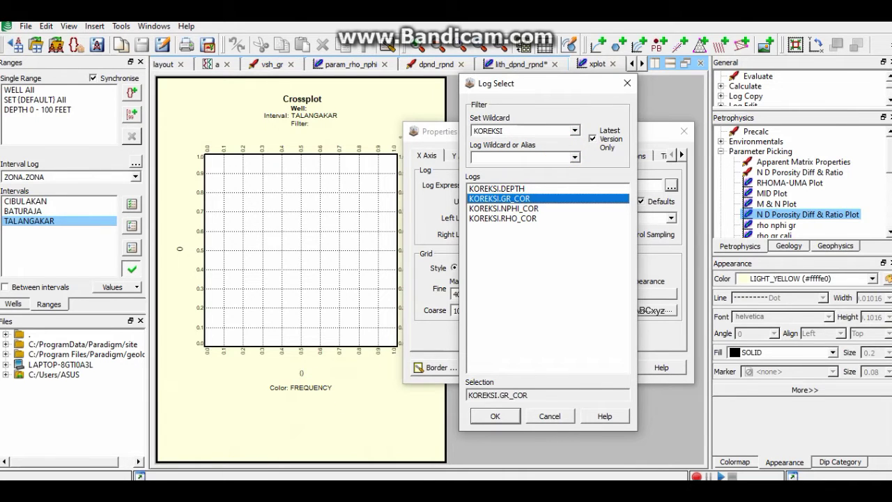
{"action": "key", "text": "alt+Tab"}
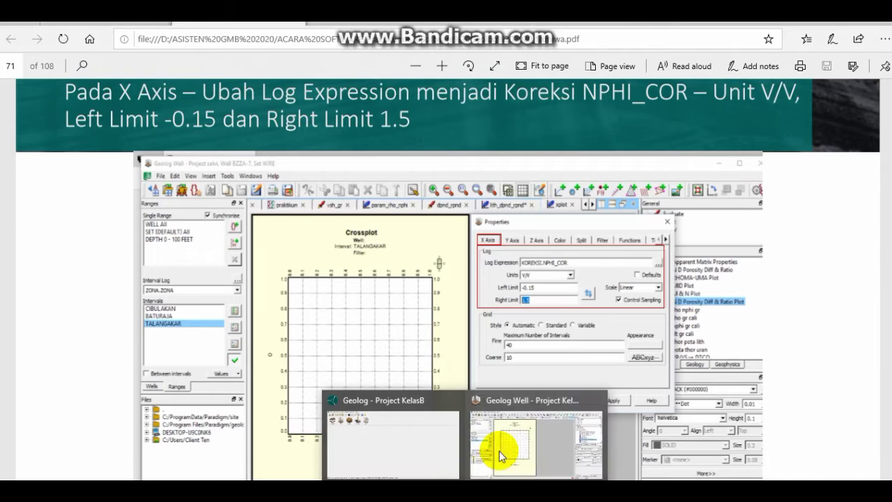
{"action": "left_click", "coordinate": [500, 451]}
{"action": "left_click", "coordinate": [533, 209]}
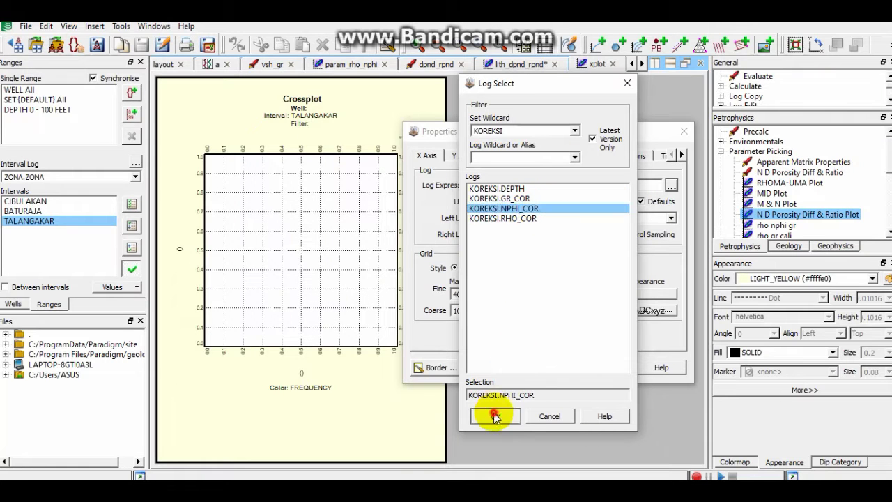
{"action": "left_click", "coordinate": [494, 416]}
- Set the X axis left limit to -0.15 and right limit to 1.5, as given in the PDF
{"action": "key", "text": "alt+Tab"}
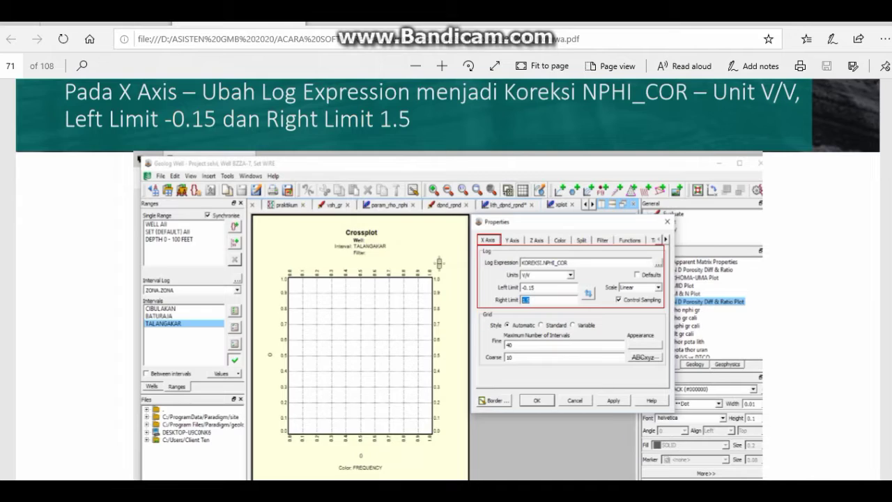
{"action": "key", "text": "alt+Tab"}
{"action": "double_click", "coordinate": [496, 218]}
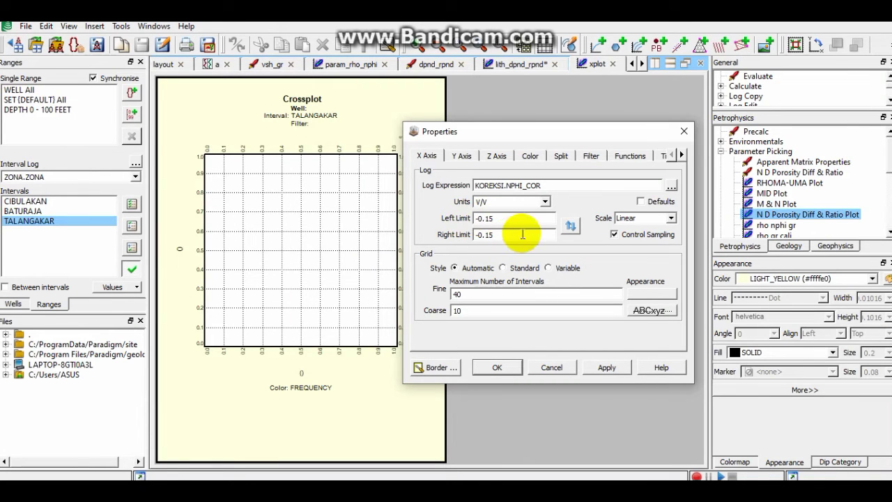
{"action": "left_click_drag", "start_coordinate": [522, 235], "coordinate": [447, 247]}
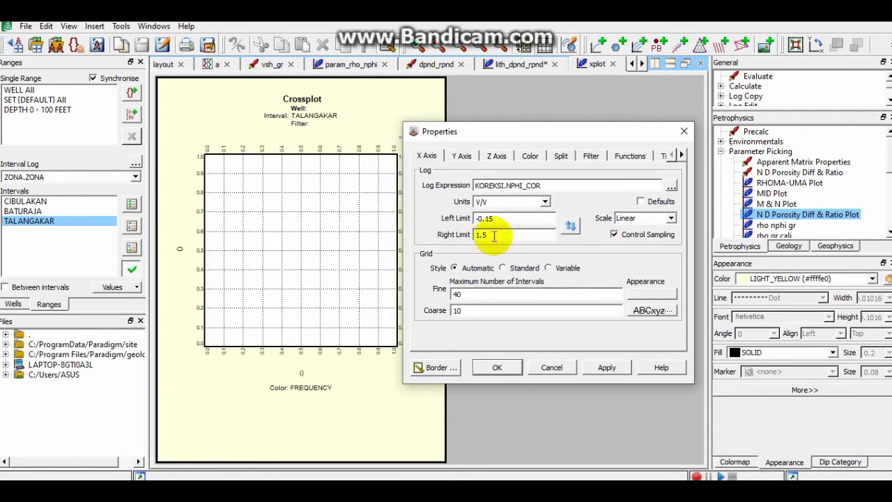
- Set the crossplot's Y axis log expression to RHO_COR from the KOREKSI set, following page 72 of the PDF
{"action": "left_click", "coordinate": [462, 157]}
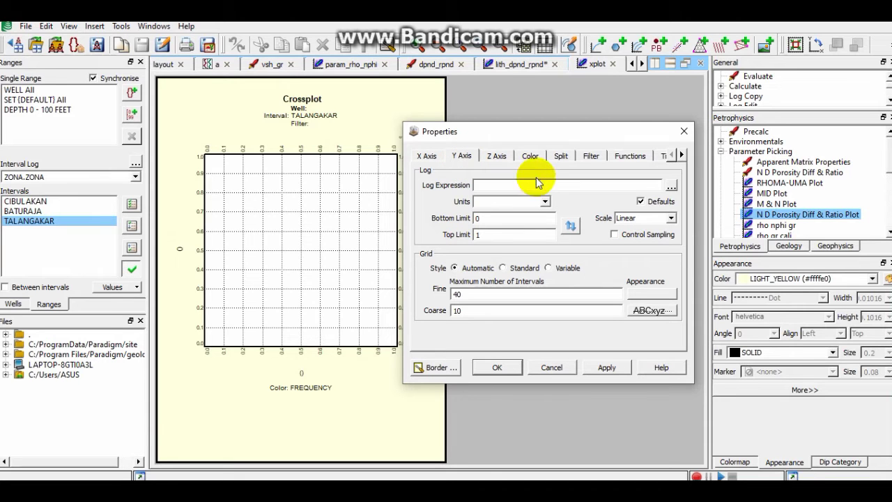
{"action": "key", "text": "alt+Tab"}
{"action": "scroll", "coordinate": [376, 341], "scroll_direction": "down", "scroll_amount": 6}
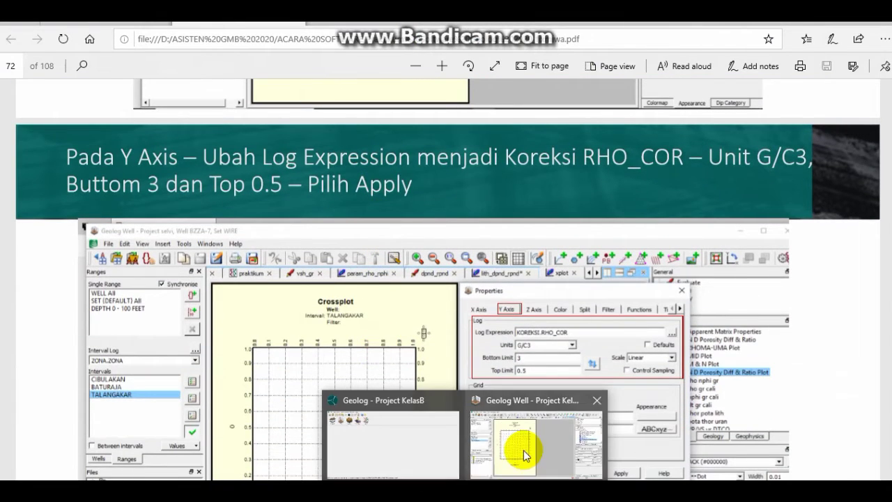
{"action": "left_click", "coordinate": [524, 450]}
{"action": "left_click", "coordinate": [671, 185]}
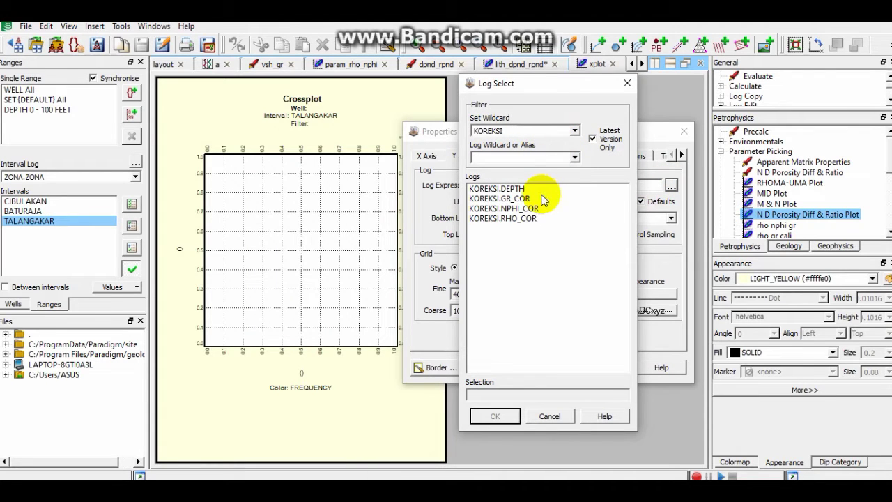
{"action": "left_click", "coordinate": [524, 218]}
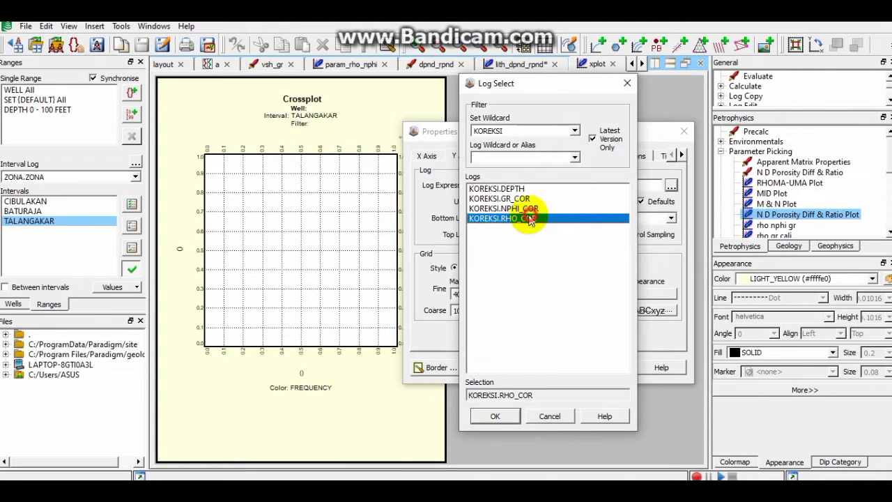
{"action": "left_click", "coordinate": [494, 416]}
- Set the Y axis bottom limit to 3 and top limit to 0.5, as given in the PDF
{"action": "left_click", "coordinate": [180, 480]}
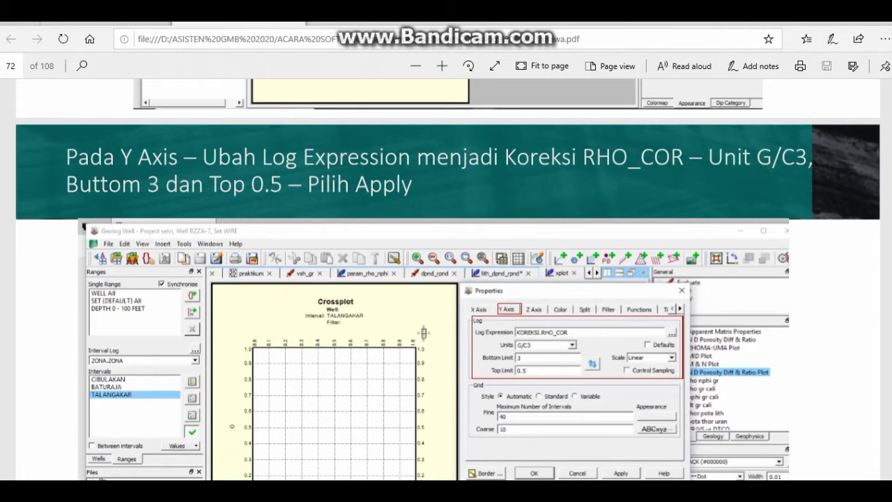
{"action": "key", "text": "alt+Tab"}
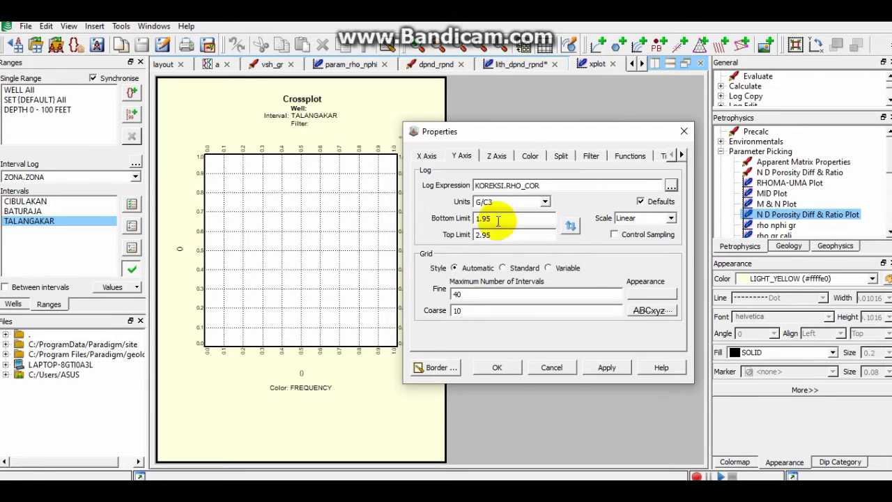
{"action": "left_click_drag", "start_coordinate": [507, 219], "coordinate": [447, 238]}
{"action": "type", "text": "3"}
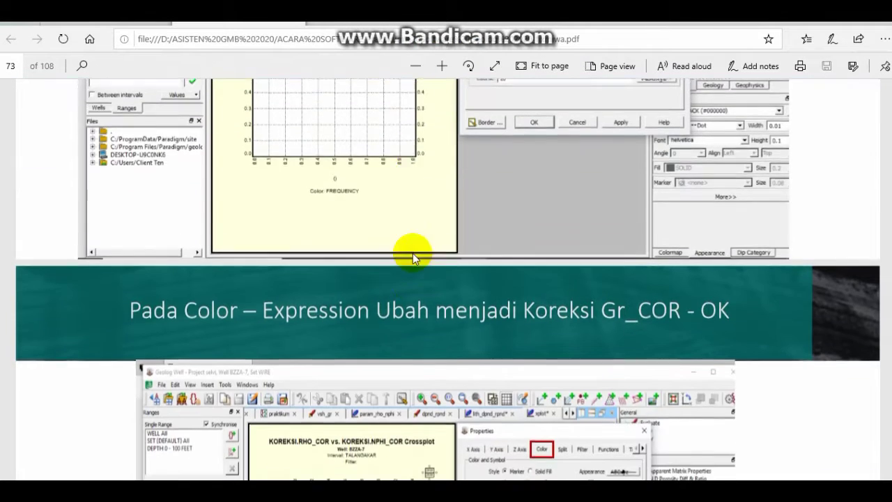
- Set the crossplot's color expression to GR_COR from the KOREKSI set, following page 73 of the PDF, and accept the properties
{"action": "scroll", "coordinate": [413, 251], "scroll_direction": "down", "scroll_amount": 3}
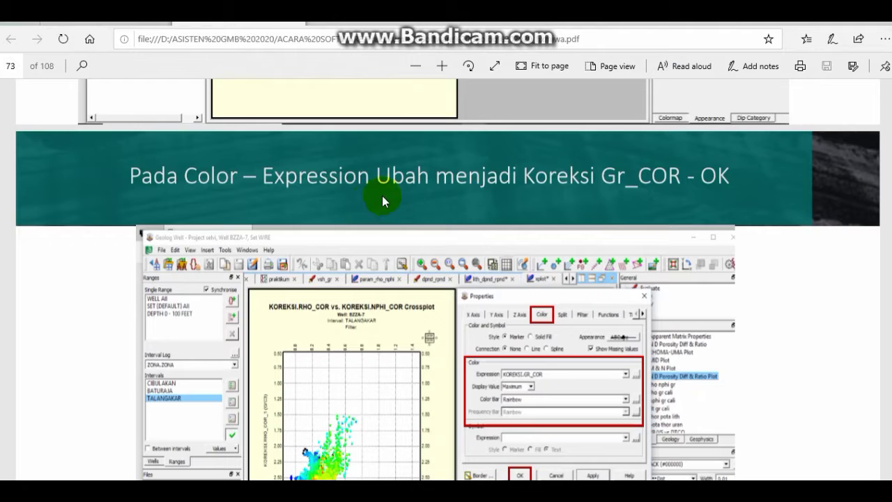
{"action": "scroll", "coordinate": [382, 202], "scroll_direction": "down", "scroll_amount": 1}
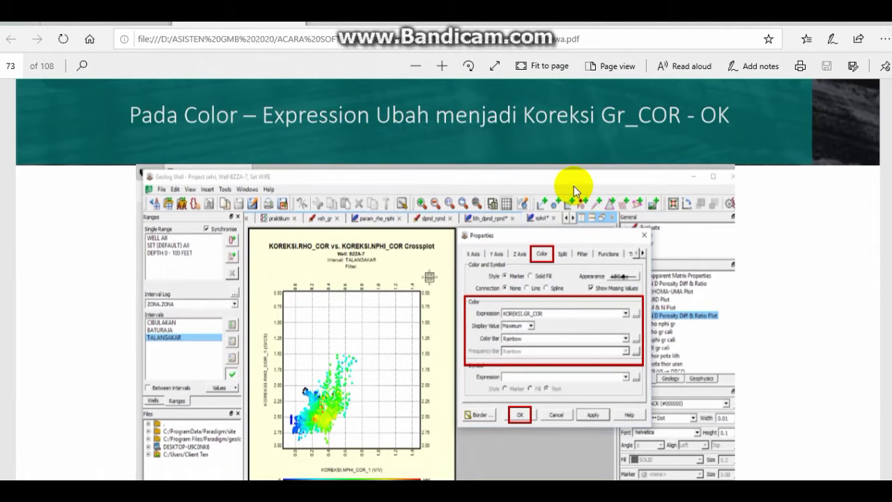
{"action": "mouse_move", "coordinate": [496, 488]}
{"action": "left_click", "coordinate": [512, 440]}
{"action": "left_click", "coordinate": [530, 156]}
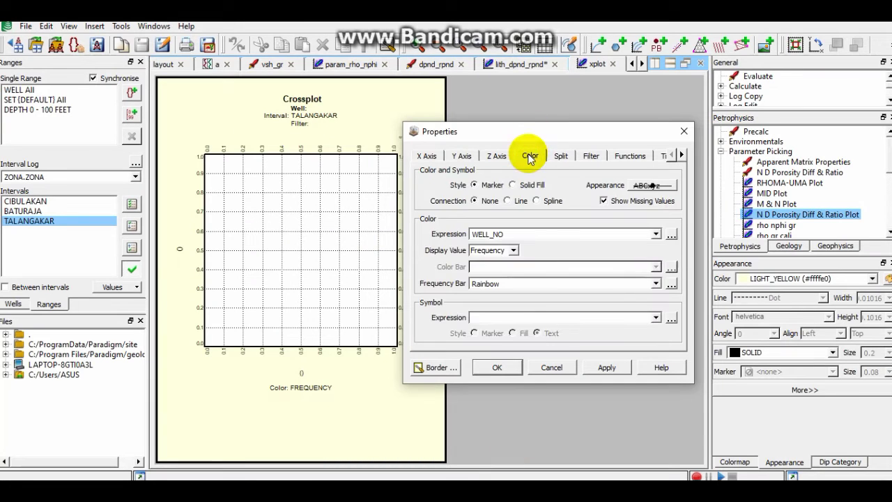
{"action": "left_click", "coordinate": [671, 235]}
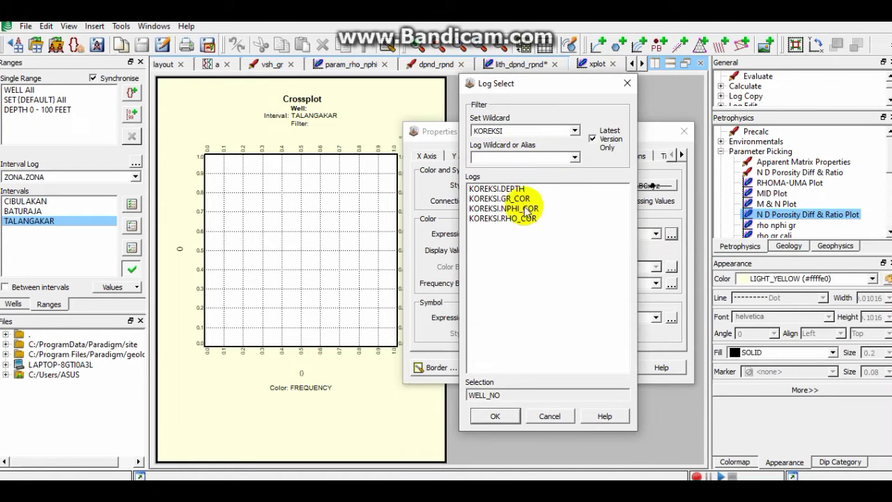
{"action": "left_click", "coordinate": [505, 199]}
{"action": "left_click", "coordinate": [495, 416]}
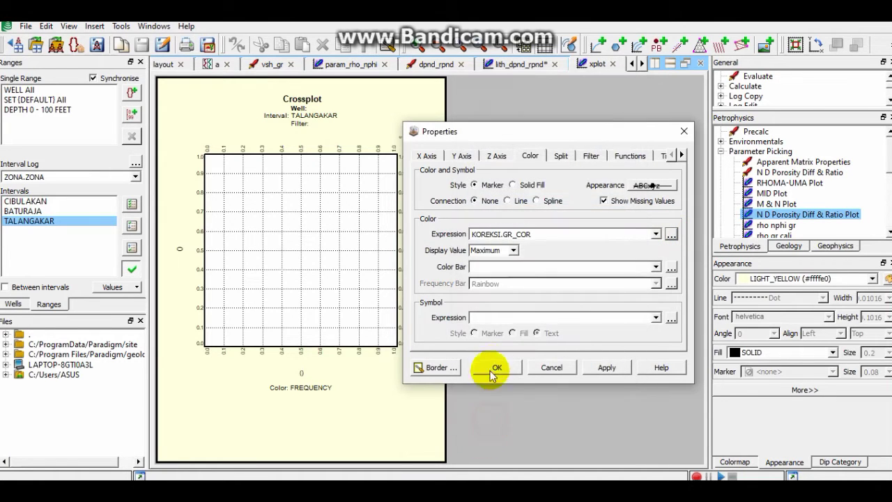
{"action": "left_click", "coordinate": [493, 368]}
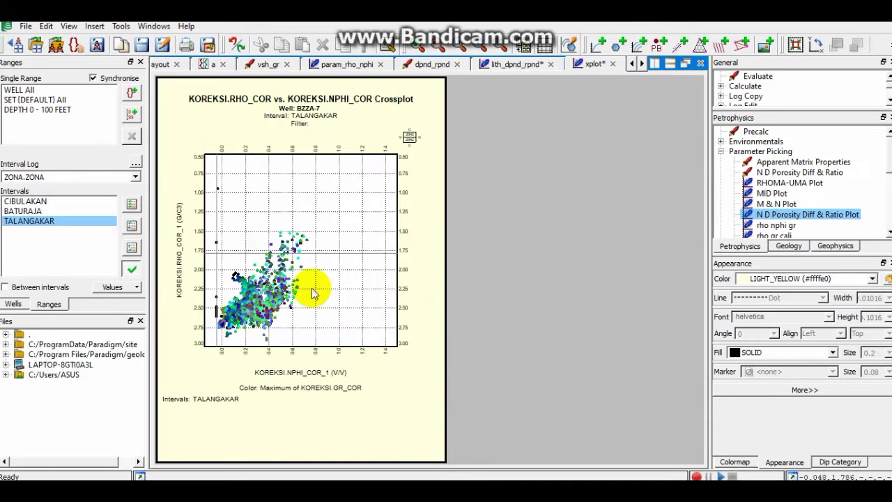
- Check the PDF's instruction on inserting a point and start a new point on the RHO_COR vs. NPHI_COR crossplot
{"action": "key", "text": "alt+Tab"}
{"action": "scroll", "coordinate": [369, 276], "scroll_direction": "down", "scroll_amount": 5}
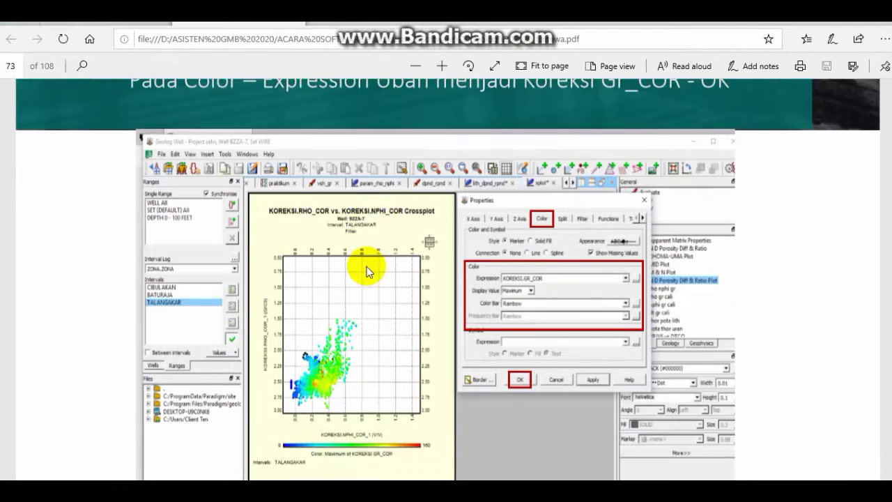
{"action": "scroll", "coordinate": [369, 272], "scroll_direction": "down", "scroll_amount": 3}
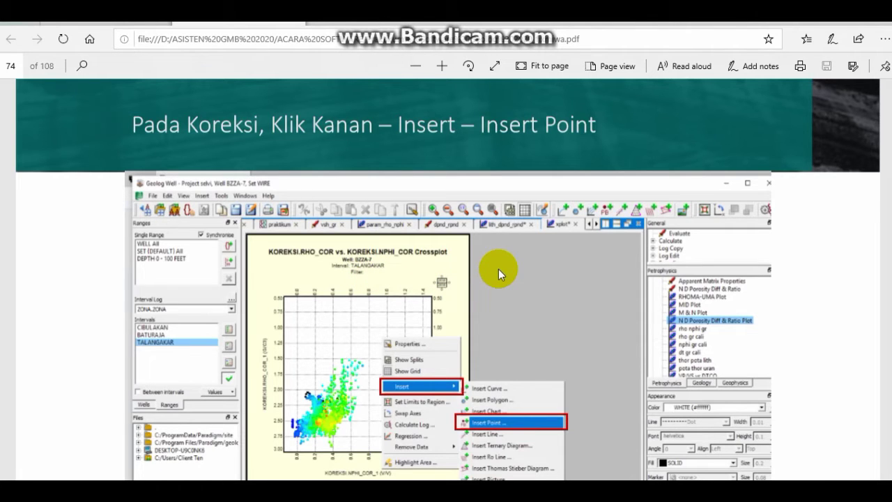
{"action": "scroll", "coordinate": [498, 269], "scroll_direction": "up", "scroll_amount": 7}
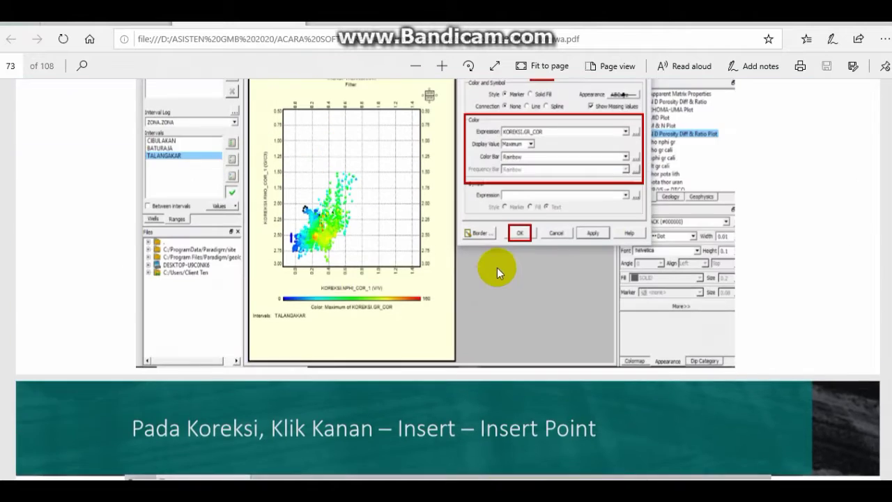
{"action": "scroll", "coordinate": [487, 263], "scroll_direction": "down", "scroll_amount": 4}
{"action": "mouse_move", "coordinate": [466, 492]}
{"action": "left_click", "coordinate": [525, 437]}
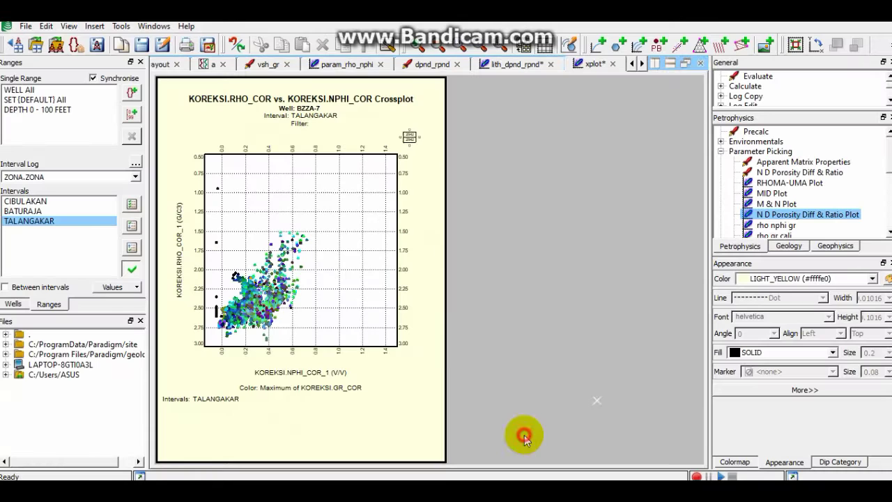
{"action": "right_click", "coordinate": [430, 306]}
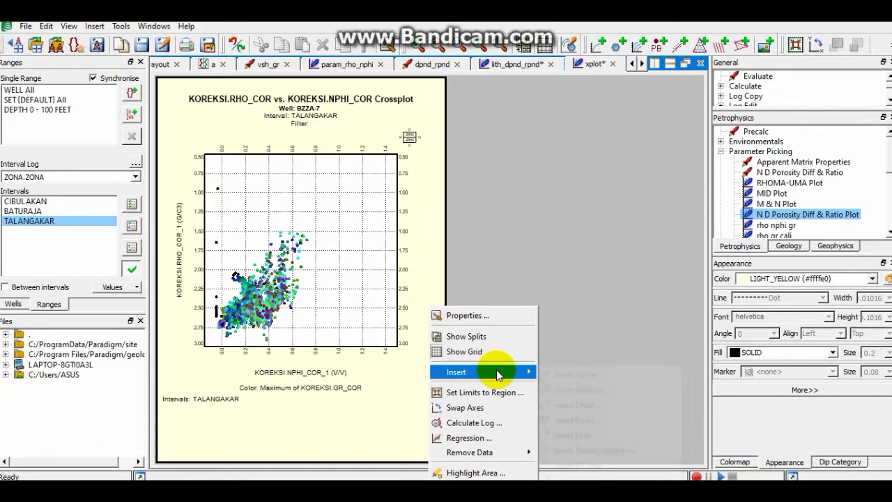
{"action": "mouse_move", "coordinate": [498, 373]}
{"action": "left_click", "coordinate": [576, 420]}
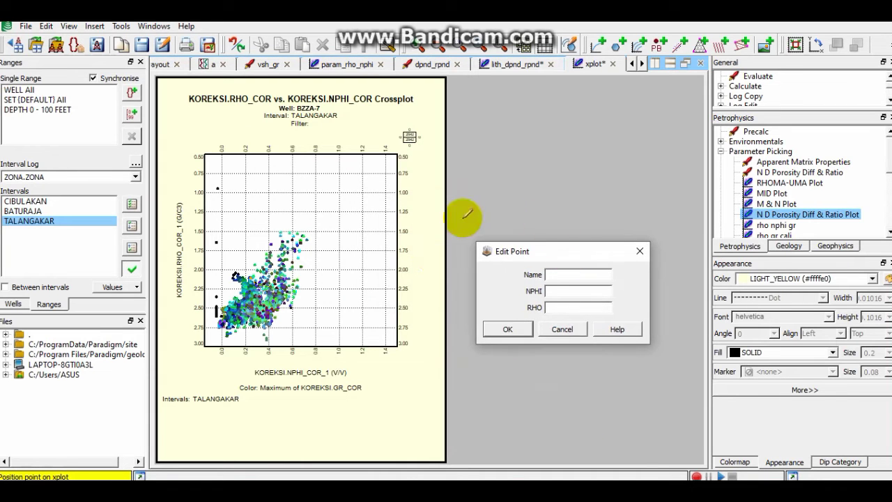
- Read page 75 of the PDF for the names and NPHI and RHO values of the MA, DSH and FL points
{"action": "key", "text": "alt+Tab"}
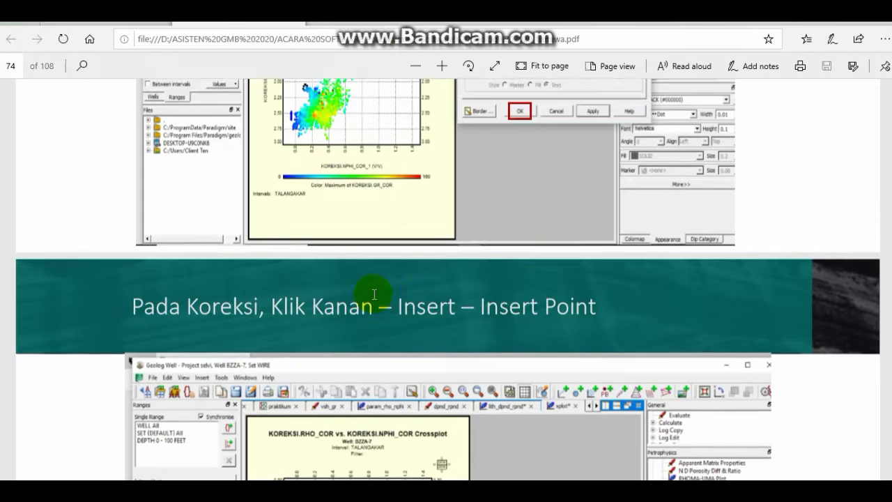
{"action": "scroll", "coordinate": [388, 274], "scroll_direction": "down", "scroll_amount": 10}
{"action": "scroll", "coordinate": [391, 275], "scroll_direction": "down", "scroll_amount": 2}
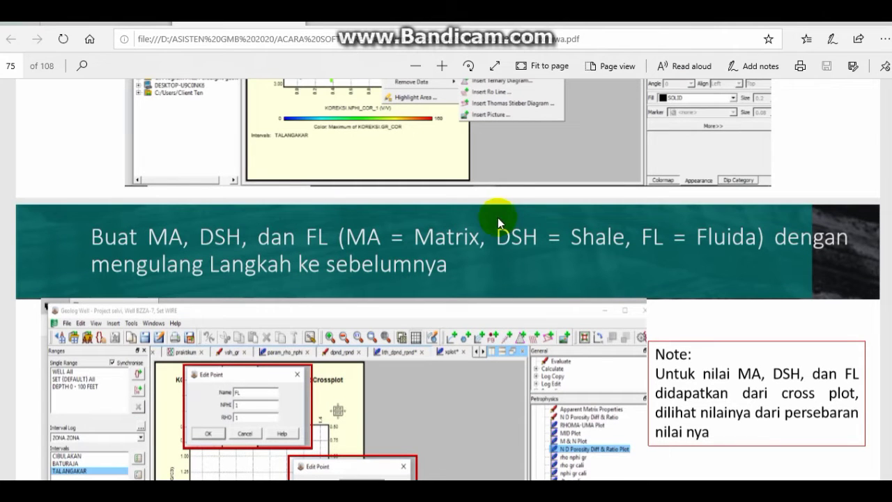
{"action": "scroll", "coordinate": [503, 240], "scroll_direction": "down", "scroll_amount": 4}
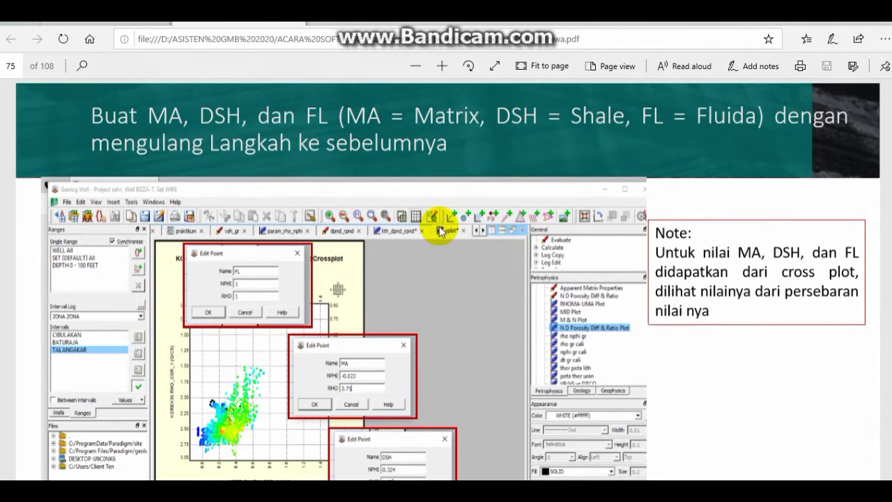
{"action": "scroll", "coordinate": [440, 226], "scroll_direction": "down", "scroll_amount": 4}
{"action": "scroll", "coordinate": [439, 226], "scroll_direction": "up", "scroll_amount": 4}
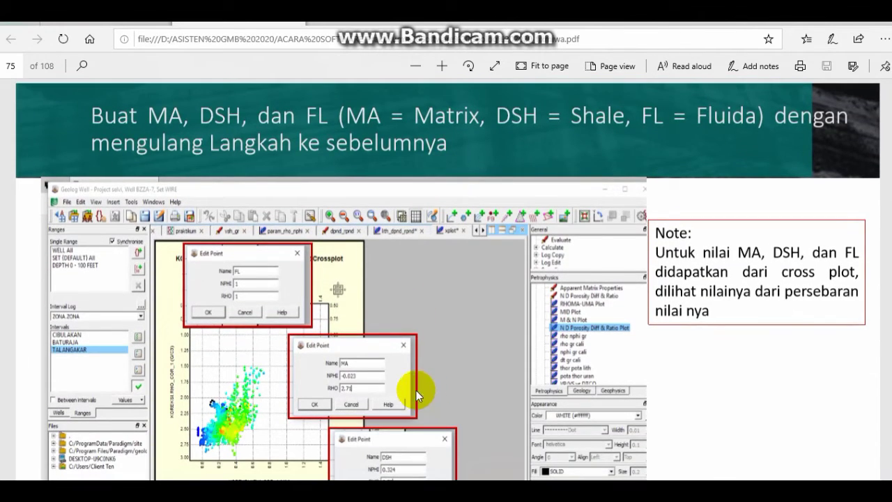
{"action": "scroll", "coordinate": [377, 392], "scroll_direction": "up", "scroll_amount": 3}
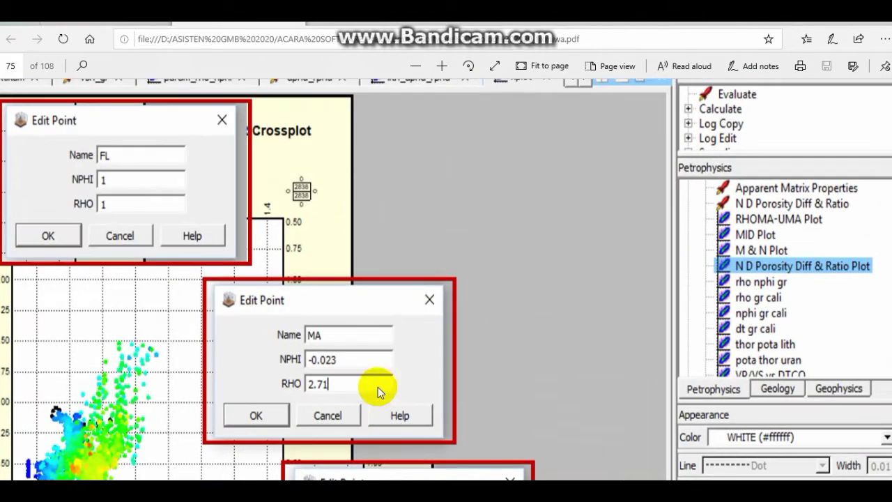
{"action": "scroll", "coordinate": [378, 393], "scroll_direction": "down", "scroll_amount": 1}
- Back in Geolog Well, define the new crossplot point as MA with NPHI -0.023 and RHO 2.71, following the PDF
{"action": "mouse_move", "coordinate": [465, 495]}
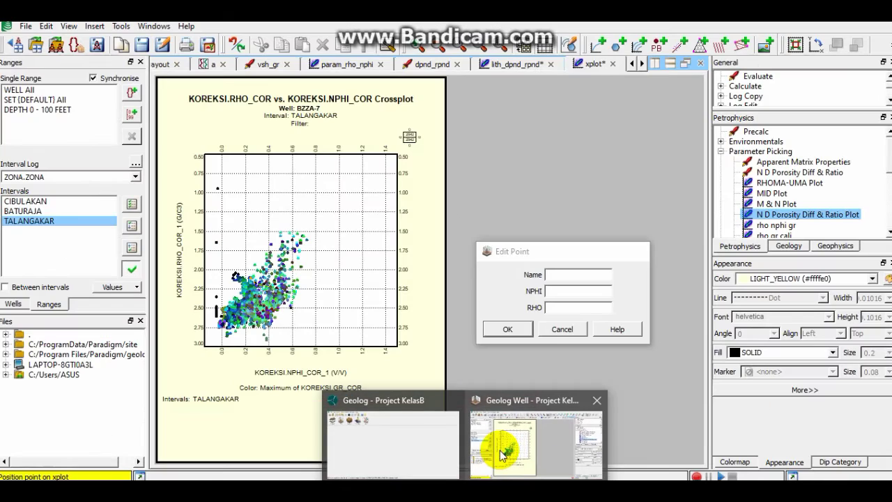
{"action": "left_click", "coordinate": [500, 454]}
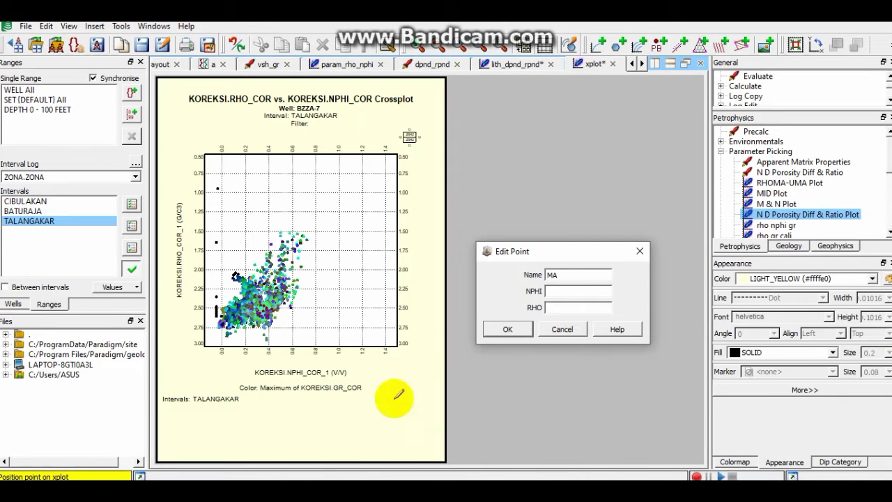
{"action": "left_click", "coordinate": [195, 492]}
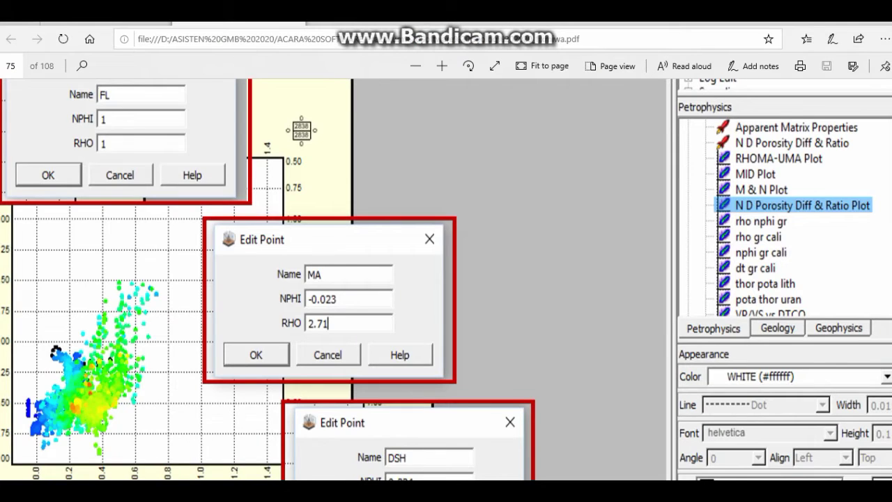
{"action": "left_click", "coordinate": [195, 491]}
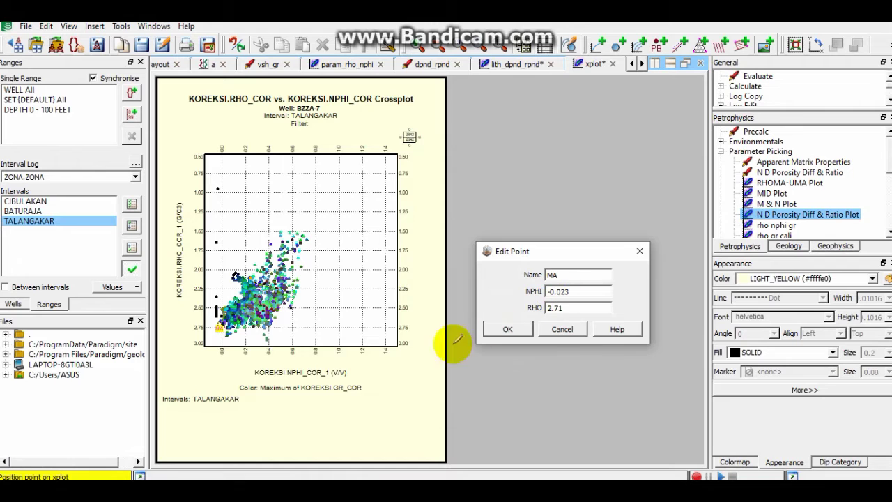
{"action": "left_click", "coordinate": [238, 492]}
{"action": "left_click", "coordinate": [195, 492]}
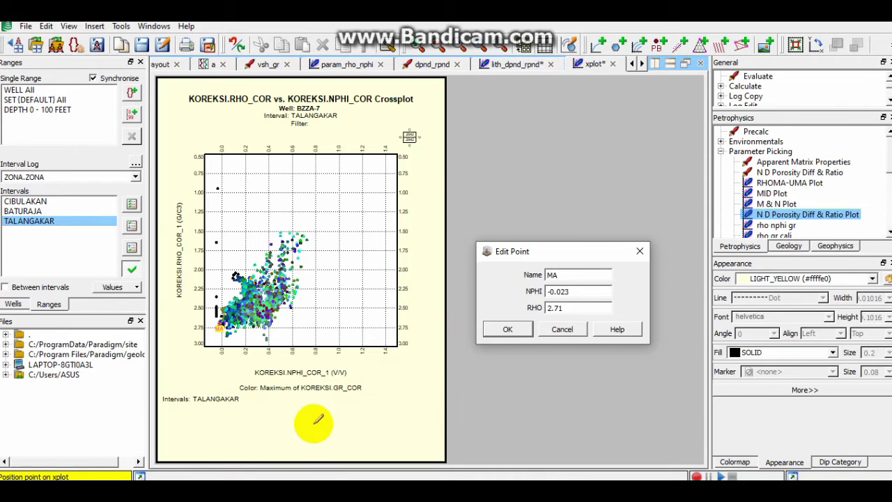
{"action": "left_click", "coordinate": [420, 343]}
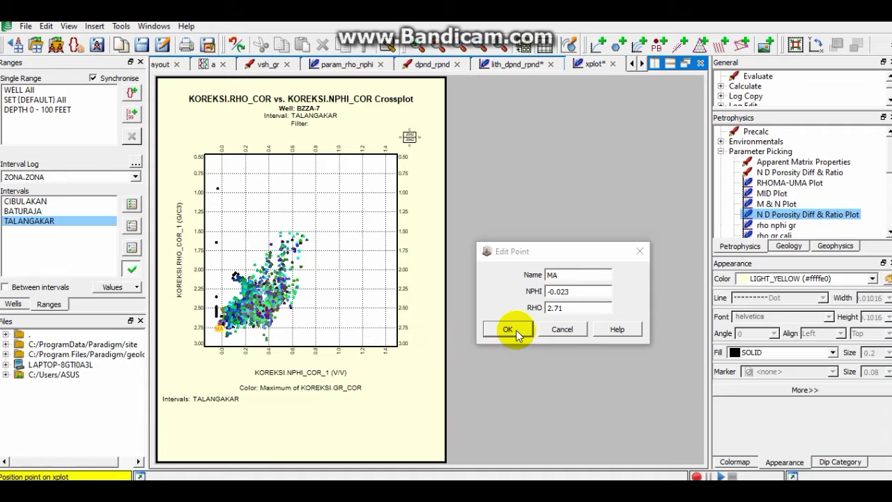
{"action": "left_click", "coordinate": [518, 335]}
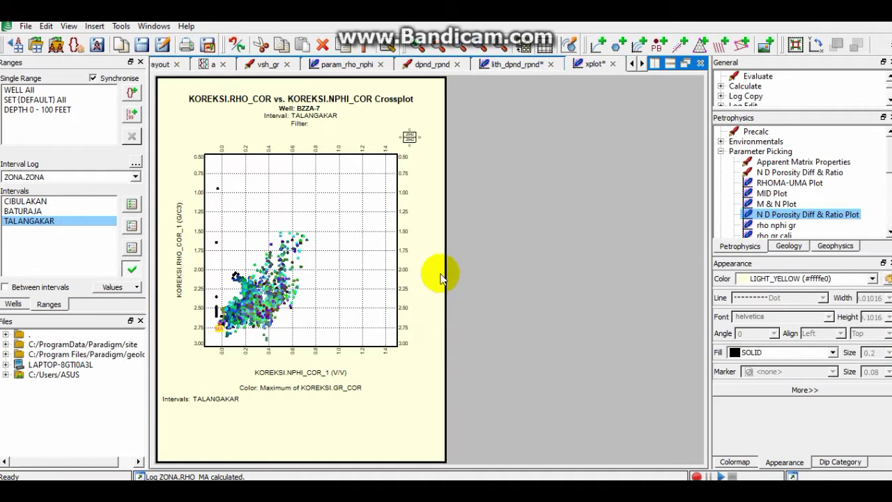
- Insert a second point on the crossplot named FL with NPHI 1 and RHO 1, following page 75 of the PDF
{"action": "right_click", "coordinate": [424, 247]}
{"action": "mouse_move", "coordinate": [522, 372]}
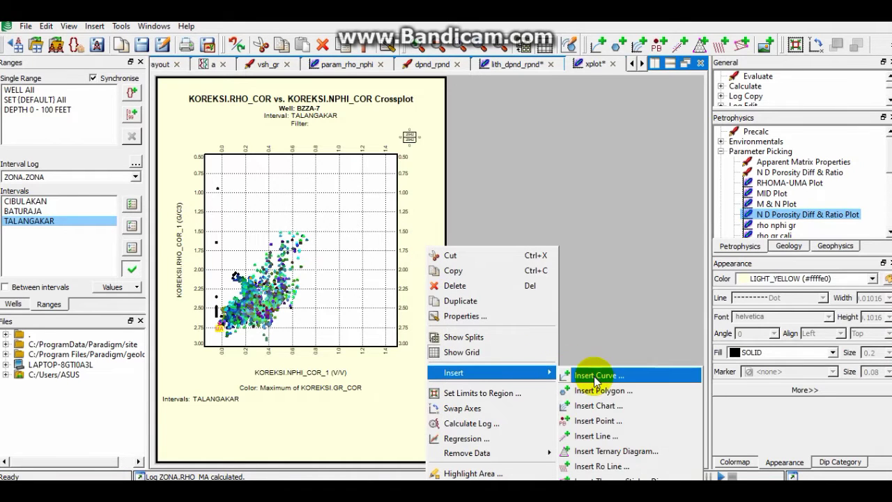
{"action": "left_click", "coordinate": [599, 421]}
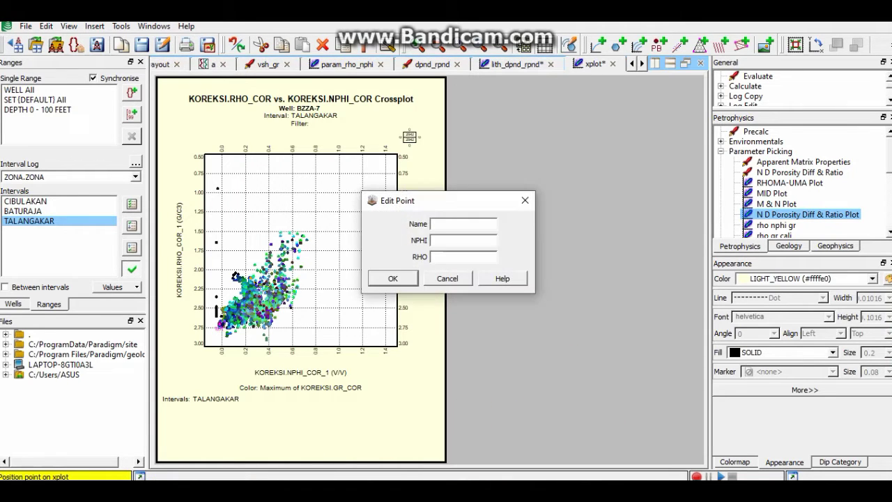
{"action": "key", "text": "alt+Tab"}
{"action": "scroll", "coordinate": [174, 253], "scroll_direction": "up", "scroll_amount": 5}
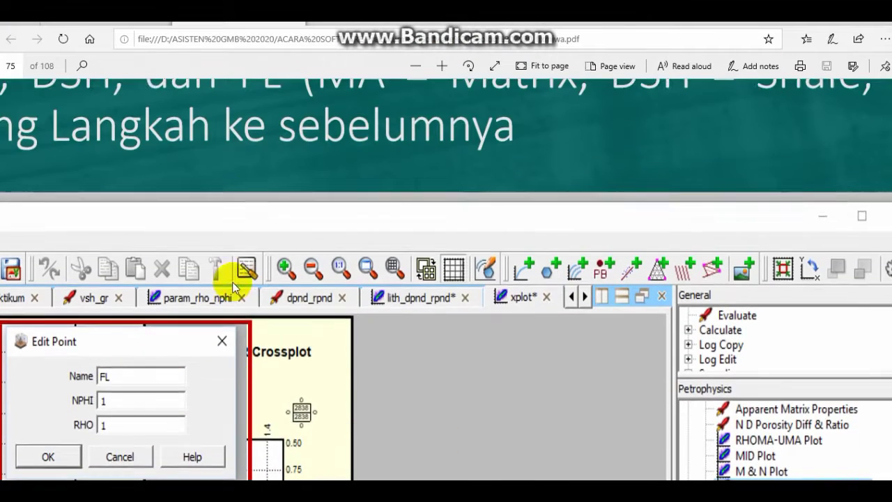
{"action": "scroll", "coordinate": [233, 286], "scroll_direction": "up", "scroll_amount": 2}
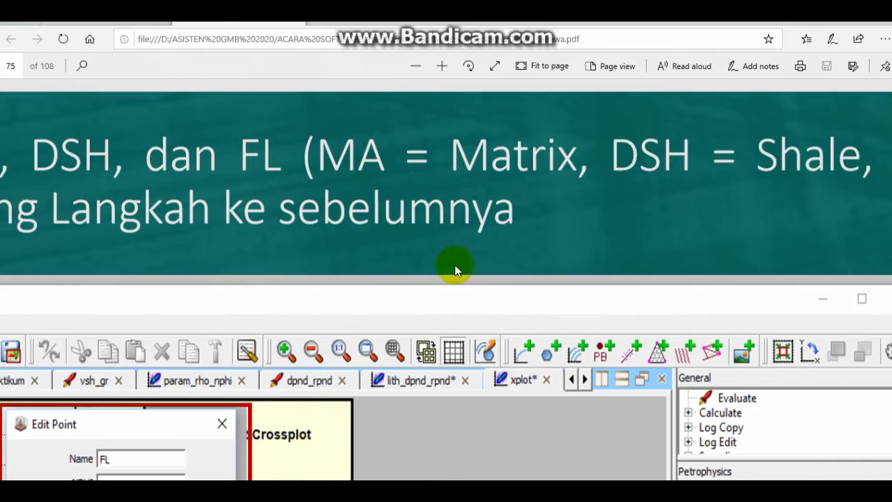
{"action": "scroll", "coordinate": [474, 251], "scroll_direction": "down", "scroll_amount": 1}
{"action": "scroll", "coordinate": [493, 234], "scroll_direction": "down", "scroll_amount": 2}
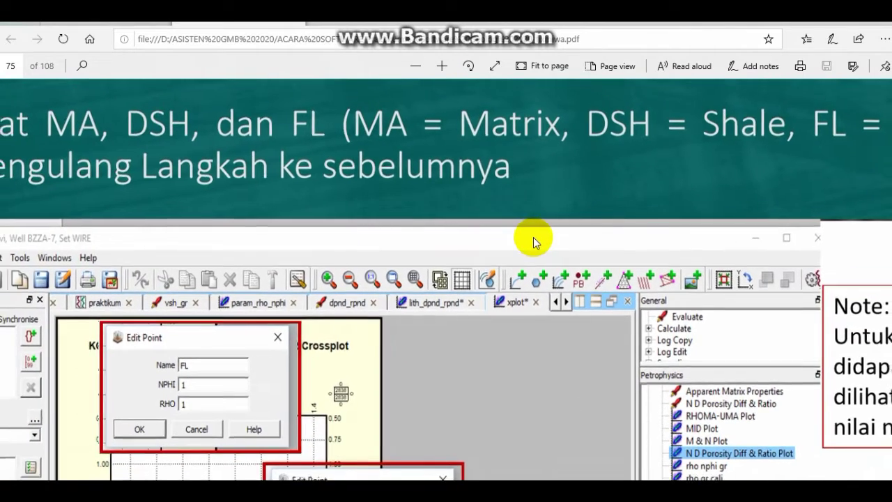
{"action": "scroll", "coordinate": [534, 238], "scroll_direction": "down", "scroll_amount": 3}
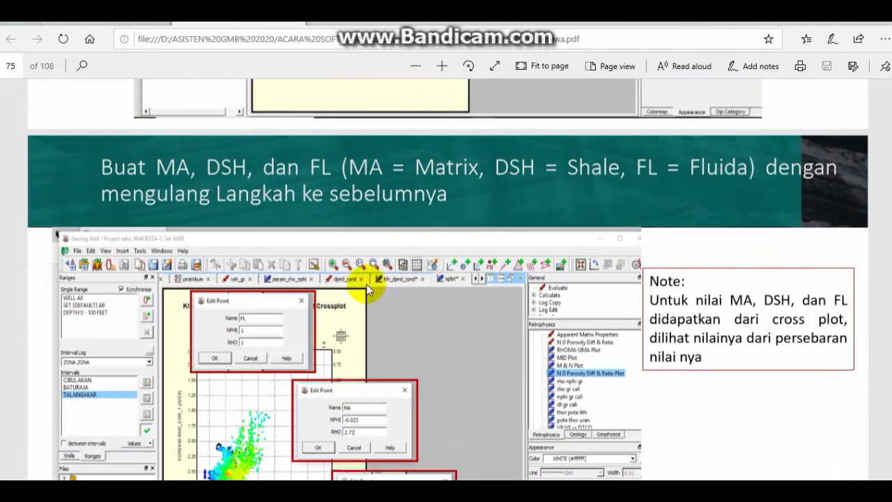
{"action": "scroll", "coordinate": [279, 314], "scroll_direction": "up", "scroll_amount": 5}
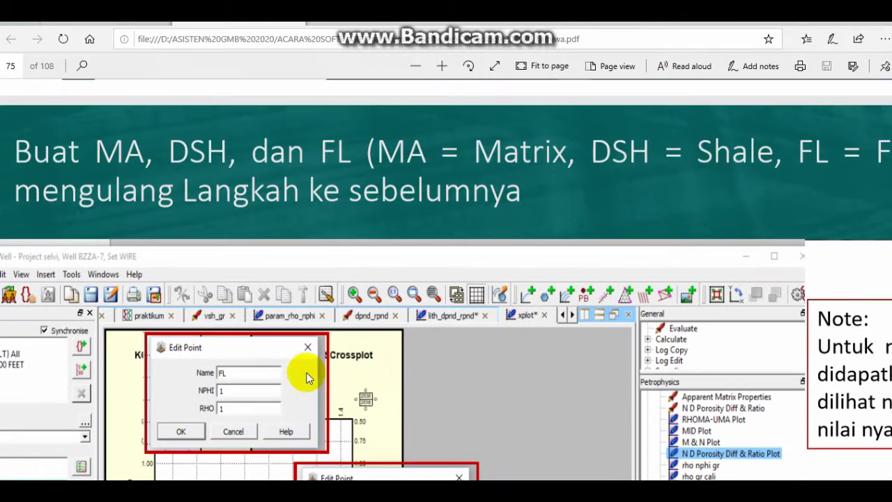
{"action": "left_click", "coordinate": [506, 461]}
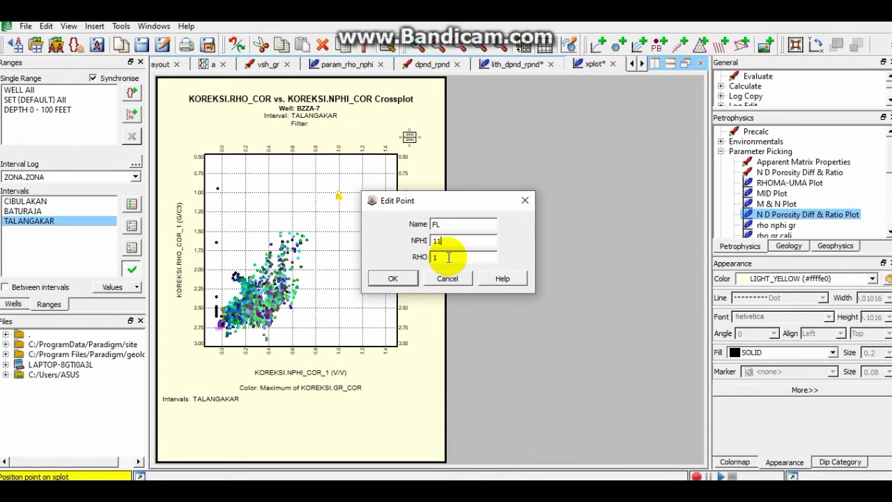
{"action": "left_click", "coordinate": [393, 279]}
- Insert a third point on the crossplot named DSH with NPHI 0.324 and RHO 2.78, as given in the PDF
{"action": "right_click", "coordinate": [430, 261]}
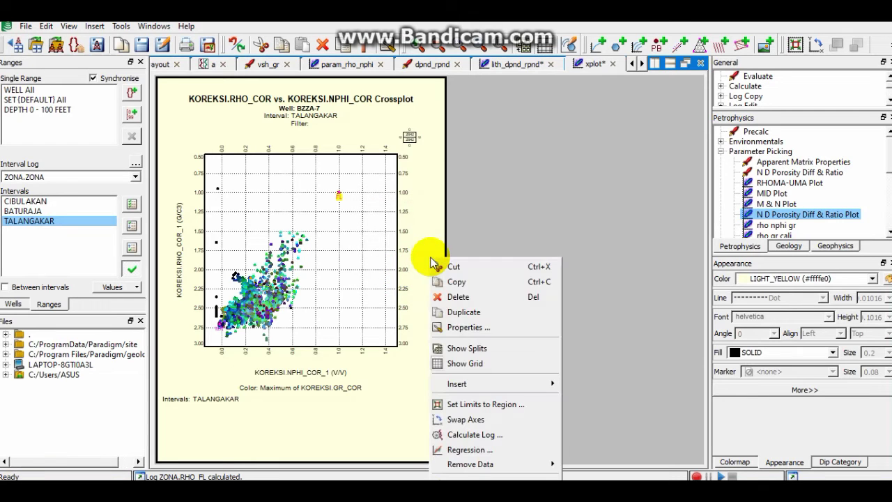
{"action": "mouse_move", "coordinate": [504, 382]}
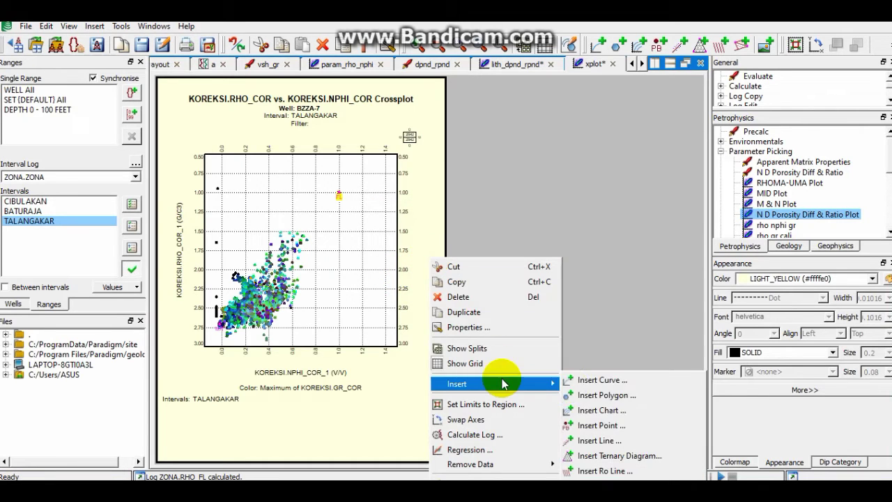
{"action": "left_click", "coordinate": [605, 426]}
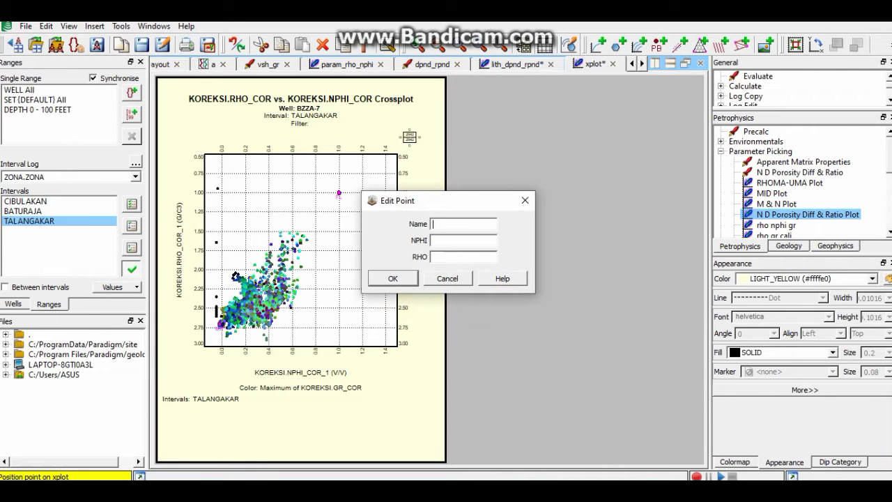
{"action": "left_click", "coordinate": [256, 490]}
{"action": "scroll", "coordinate": [314, 369], "scroll_direction": "down", "scroll_amount": 4}
{"action": "scroll", "coordinate": [432, 377], "scroll_direction": "up", "scroll_amount": 5}
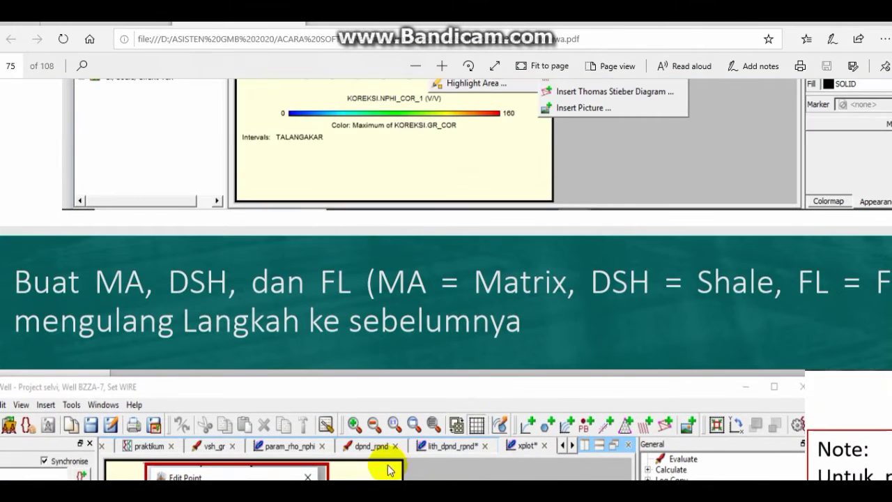
{"action": "scroll", "coordinate": [447, 414], "scroll_direction": "right", "scroll_amount": 2}
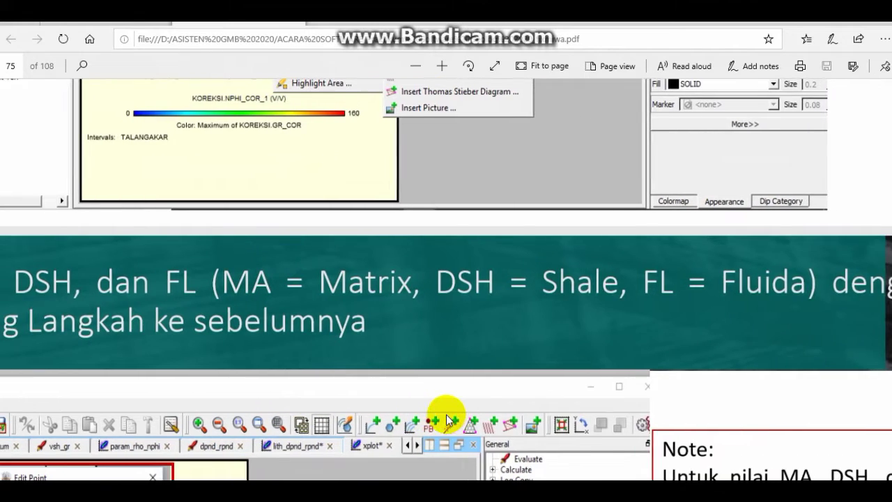
{"action": "scroll", "coordinate": [447, 415], "scroll_direction": "left", "scroll_amount": 2}
{"action": "scroll", "coordinate": [448, 415], "scroll_direction": "down", "scroll_amount": 5}
{"action": "scroll", "coordinate": [446, 419], "scroll_direction": "down", "scroll_amount": 3}
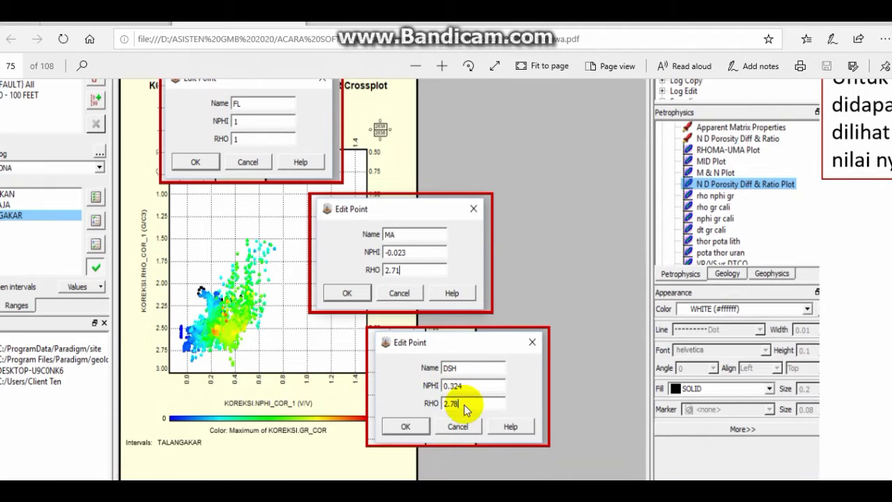
{"action": "mouse_move", "coordinate": [466, 474]}
{"action": "left_click", "coordinate": [513, 438]}
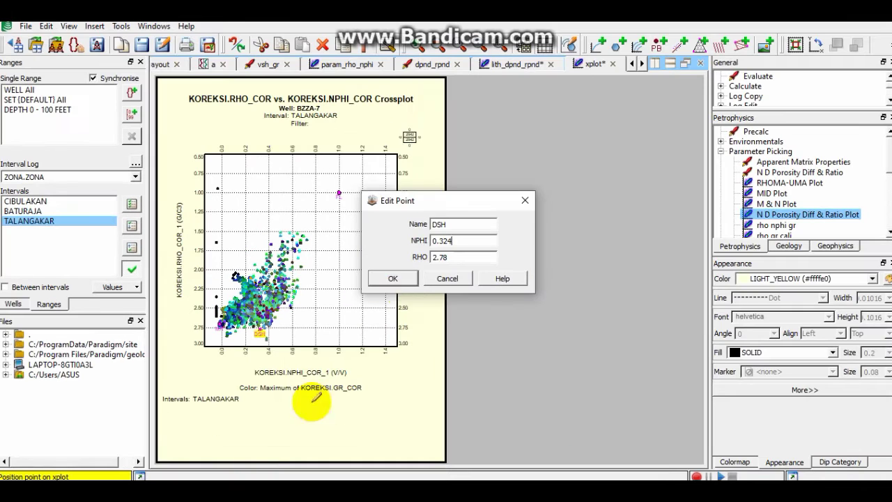
{"action": "left_click", "coordinate": [395, 278]}
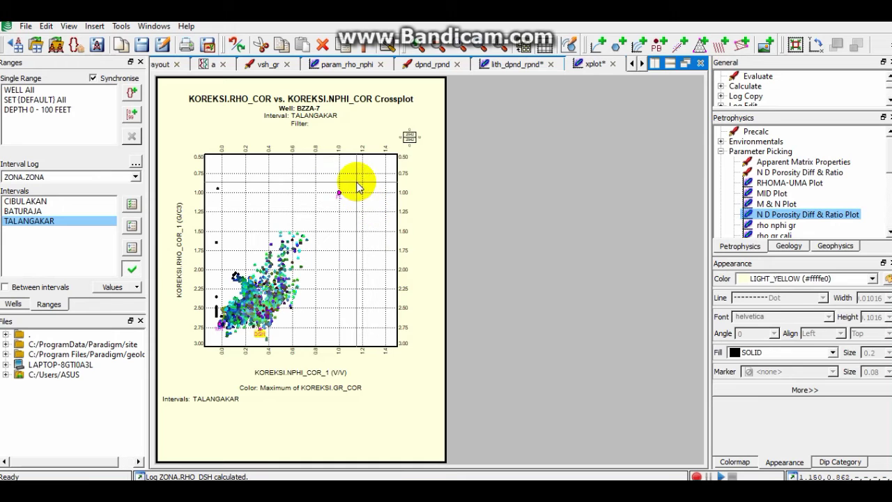
- Inspect the MA, DSH and FL points on the crossplot and read page 76 of the PDF on inserting a ternary diagram
{"action": "scroll", "coordinate": [323, 194], "scroll_direction": "up", "scroll_amount": 2}
{"action": "scroll", "coordinate": [348, 290], "scroll_direction": "down", "scroll_amount": 1}
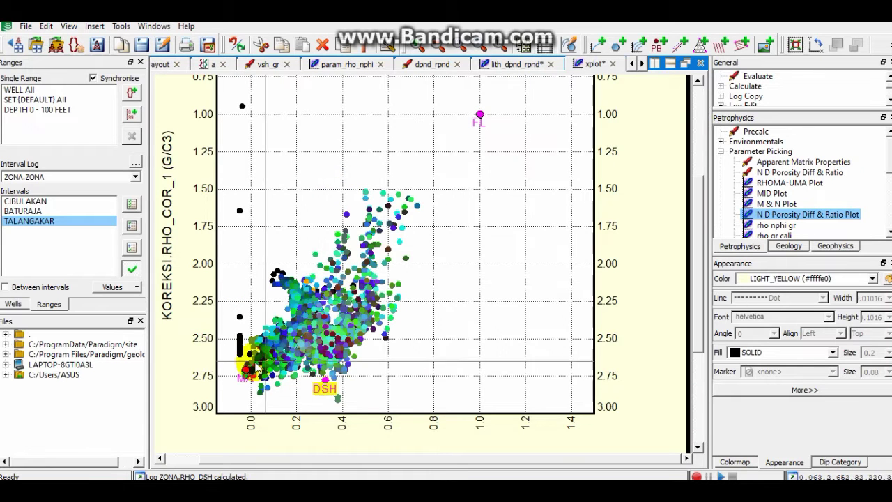
{"action": "scroll", "coordinate": [434, 179], "scroll_direction": "down", "scroll_amount": 1}
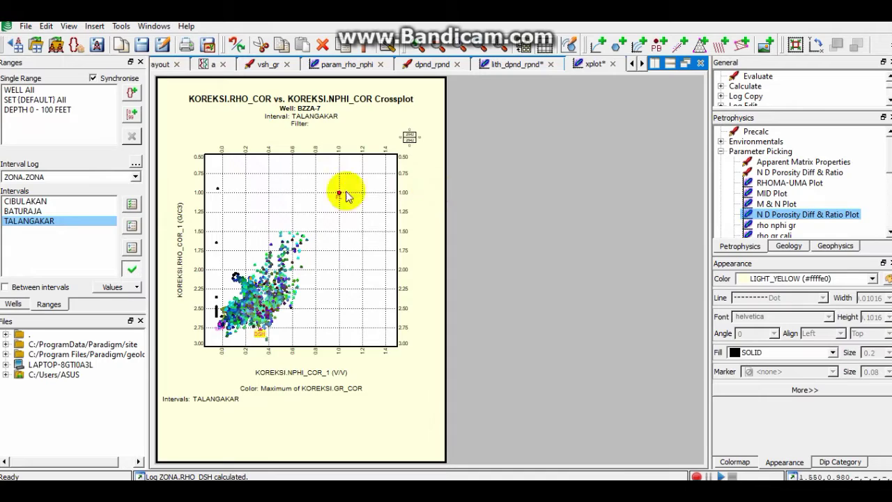
{"action": "left_click", "coordinate": [230, 490]}
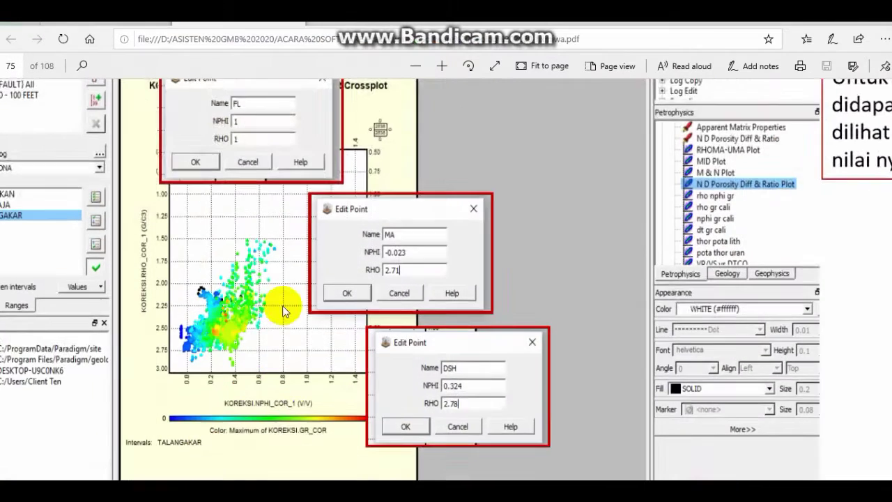
{"action": "scroll", "coordinate": [307, 308], "scroll_direction": "down", "scroll_amount": 3}
{"action": "scroll", "coordinate": [308, 310], "scroll_direction": "down", "scroll_amount": 2}
{"action": "scroll", "coordinate": [308, 312], "scroll_direction": "down", "scroll_amount": 4}
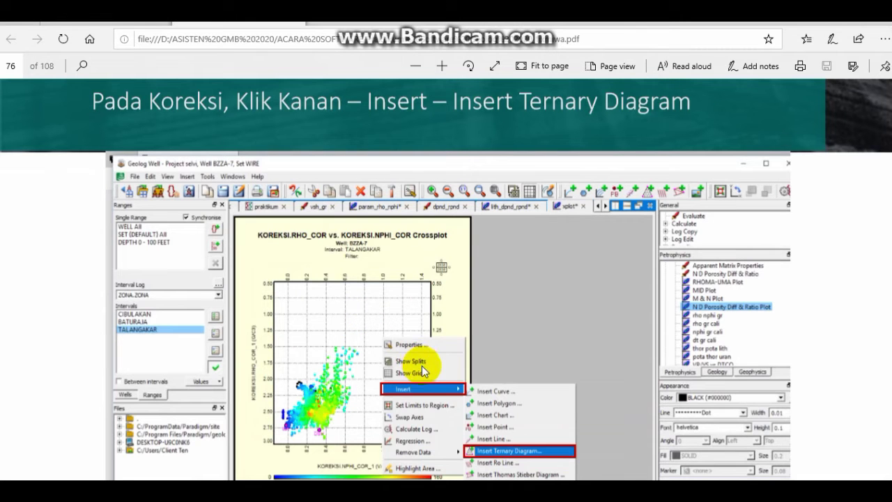
{"action": "scroll", "coordinate": [472, 473], "scroll_direction": "down", "scroll_amount": 2}
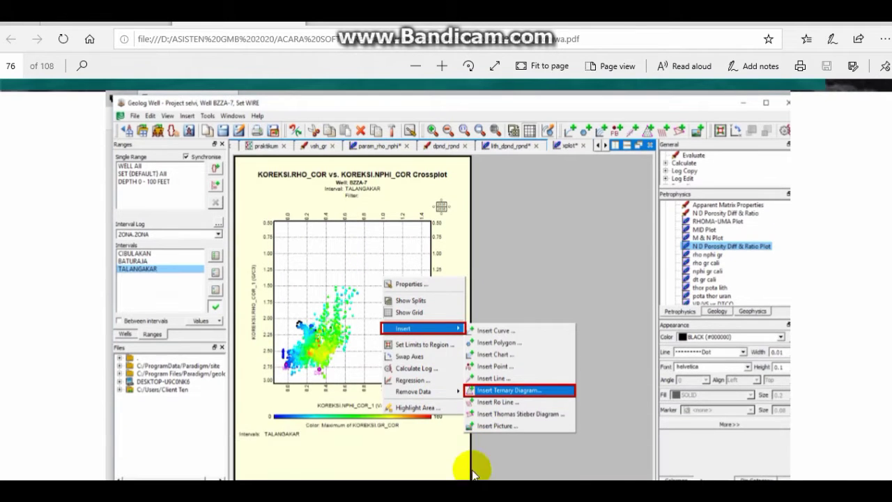
- Back in Geolog Well, insert a ternary diagram named ternary on the crossplot with vertex points MA, FL and DSH, following the PDF
{"action": "left_click", "coordinate": [468, 490]}
{"action": "left_click", "coordinate": [459, 436]}
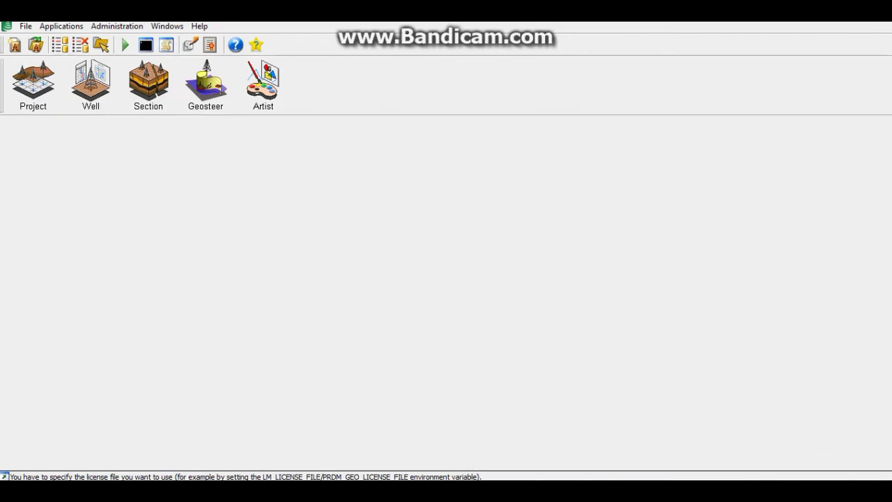
{"action": "left_click", "coordinate": [468, 490]}
{"action": "left_click", "coordinate": [509, 455]}
{"action": "left_click", "coordinate": [443, 225]}
{"action": "right_click", "coordinate": [443, 226]}
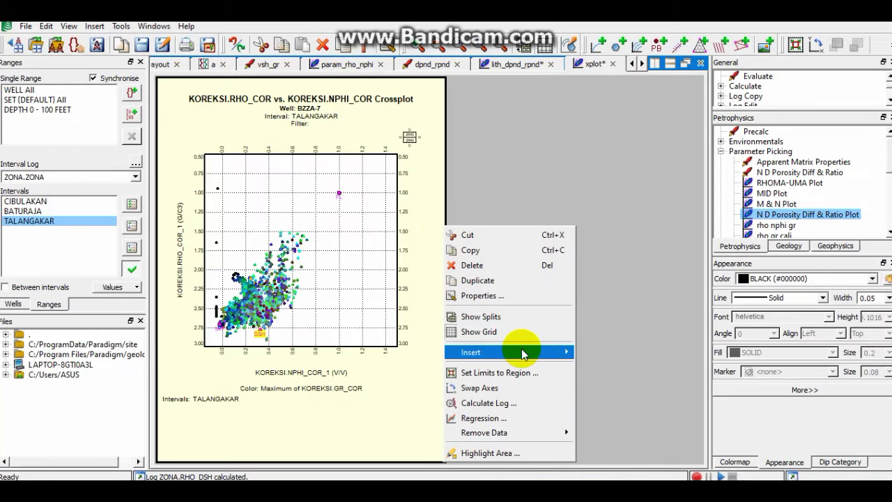
{"action": "mouse_move", "coordinate": [523, 352]}
{"action": "left_click", "coordinate": [613, 431]}
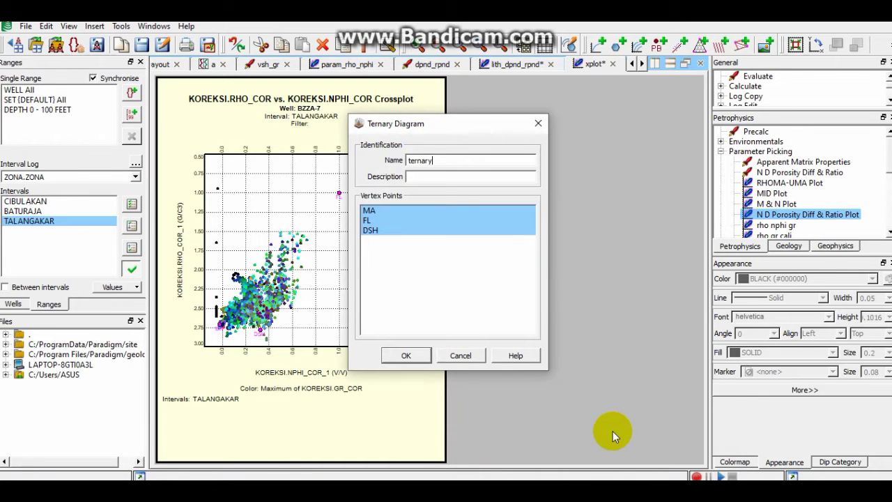
{"action": "left_click", "coordinate": [258, 490]}
{"action": "scroll", "coordinate": [436, 293], "scroll_direction": "down", "scroll_amount": 5}
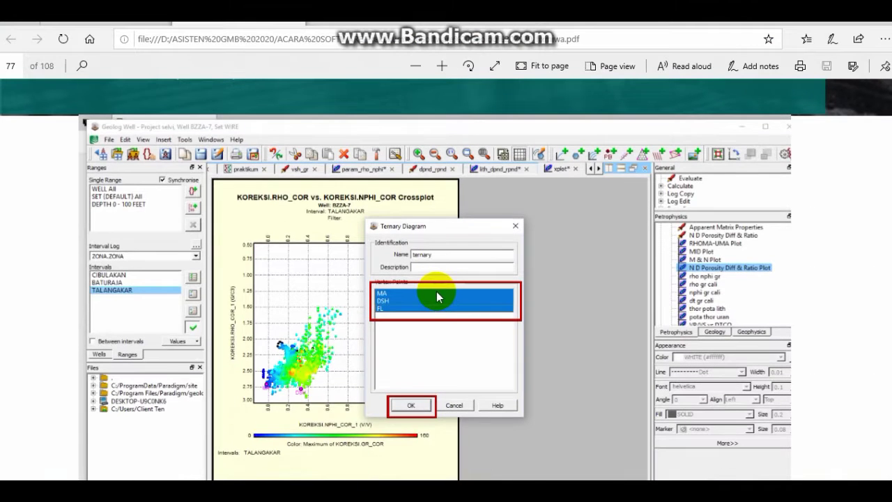
{"action": "left_click", "coordinate": [502, 490]}
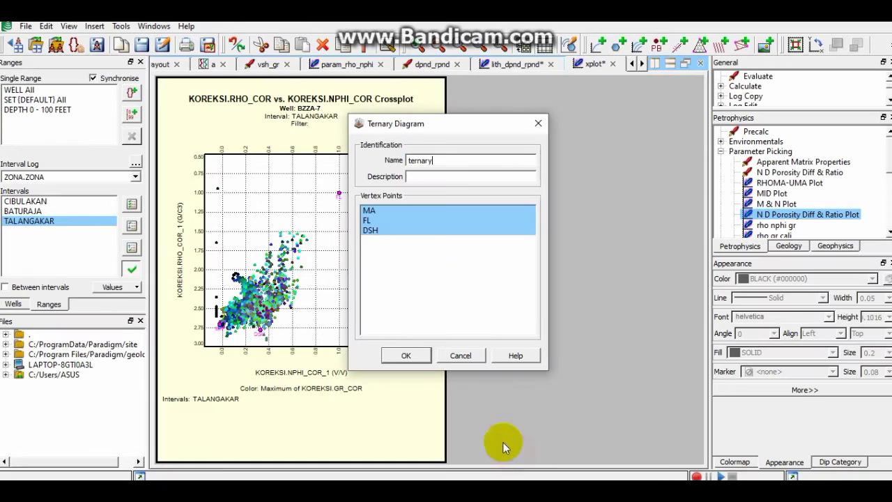
{"action": "left_click", "coordinate": [437, 265]}
{"action": "key", "text": "ctrl+a"}
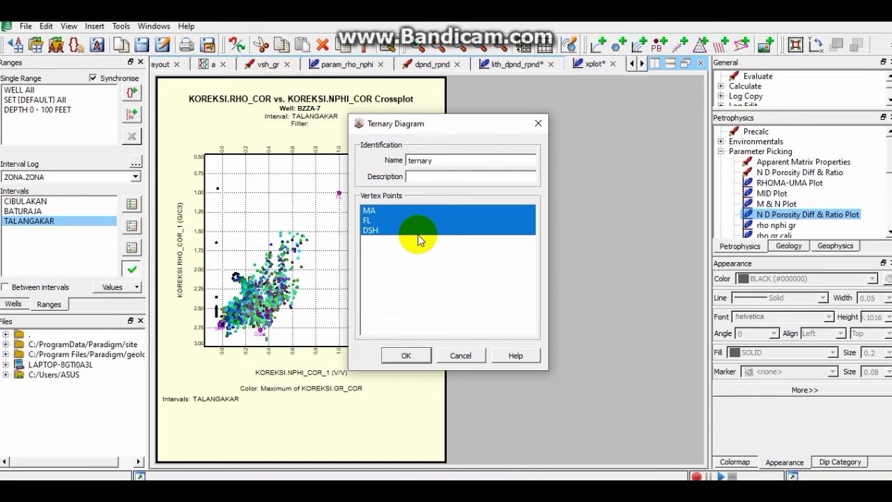
{"action": "left_click", "coordinate": [411, 353]}
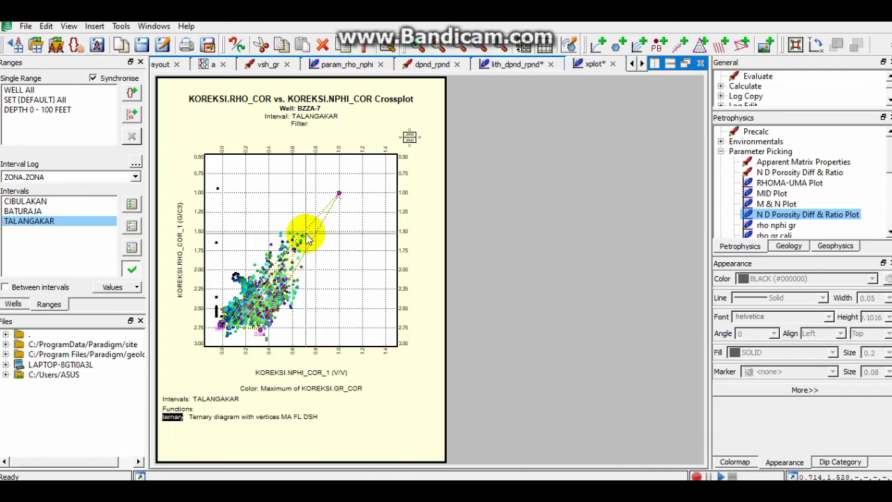
- Examine the ternary diagram on the crossplot and read page 78 of the PDF on picking the SH point between DSH and FL
{"action": "scroll", "coordinate": [307, 237], "scroll_direction": "up", "scroll_amount": 3}
{"action": "scroll", "coordinate": [315, 240], "scroll_direction": "down", "scroll_amount": 3}
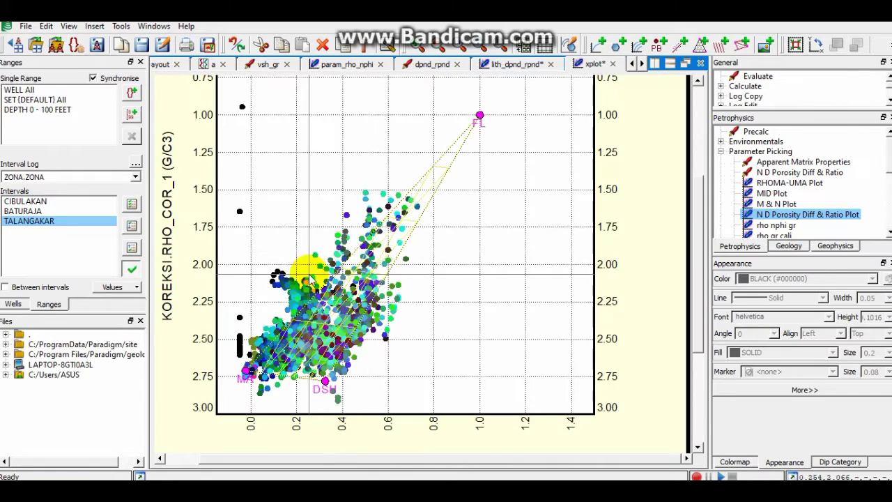
{"action": "key", "text": "alt+Tab"}
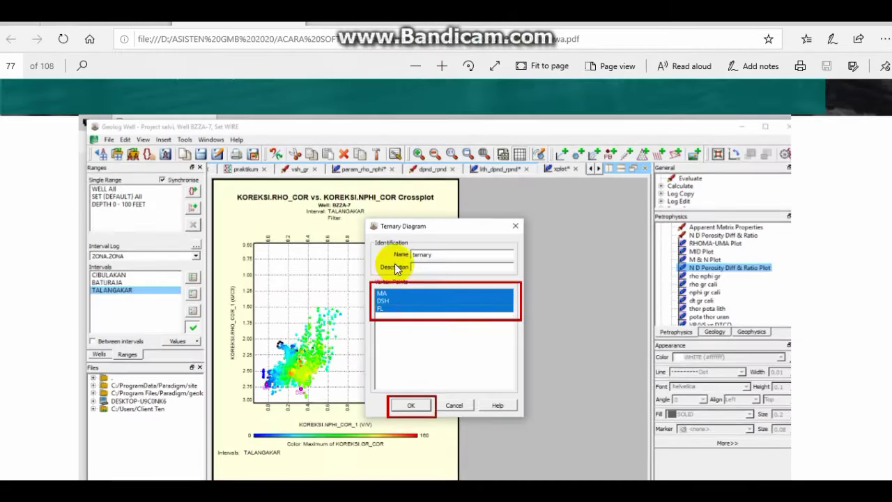
{"action": "scroll", "coordinate": [402, 269], "scroll_direction": "down", "scroll_amount": 5}
{"action": "scroll", "coordinate": [402, 268], "scroll_direction": "down", "scroll_amount": 2}
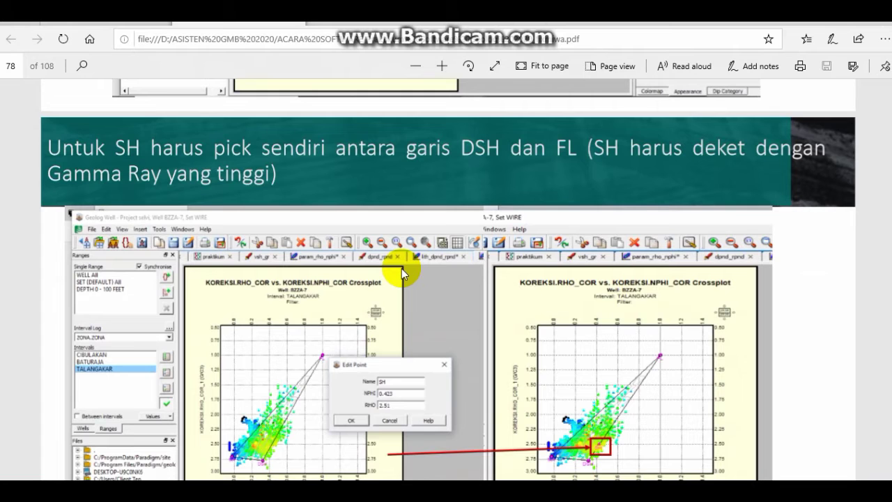
{"action": "scroll", "coordinate": [401, 268], "scroll_direction": "down", "scroll_amount": 2}
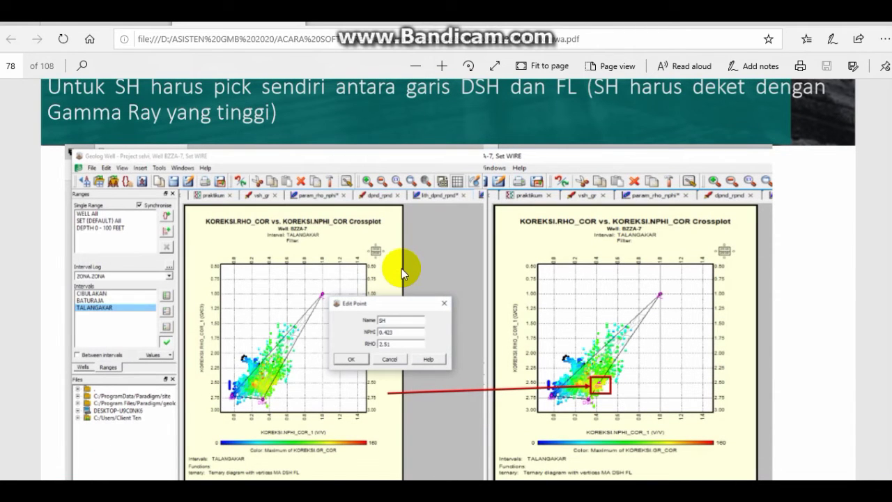
{"action": "scroll", "coordinate": [401, 269], "scroll_direction": "up", "scroll_amount": 2}
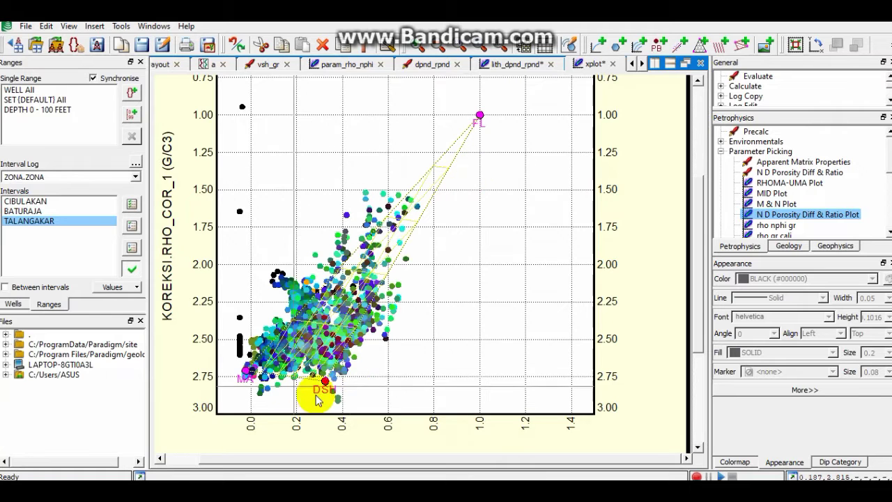
{"action": "left_click", "coordinate": [480, 115]}
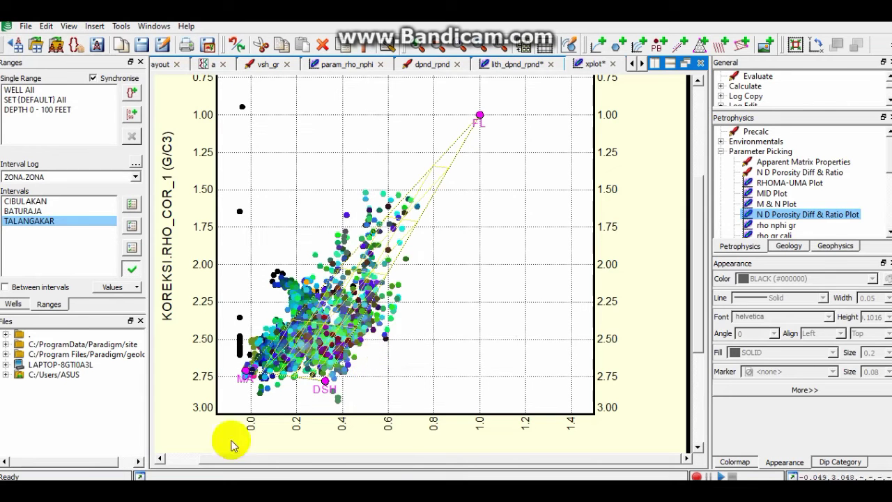
{"action": "key", "text": "alt+Tab"}
{"action": "scroll", "coordinate": [277, 299], "scroll_direction": "down", "scroll_amount": 2}
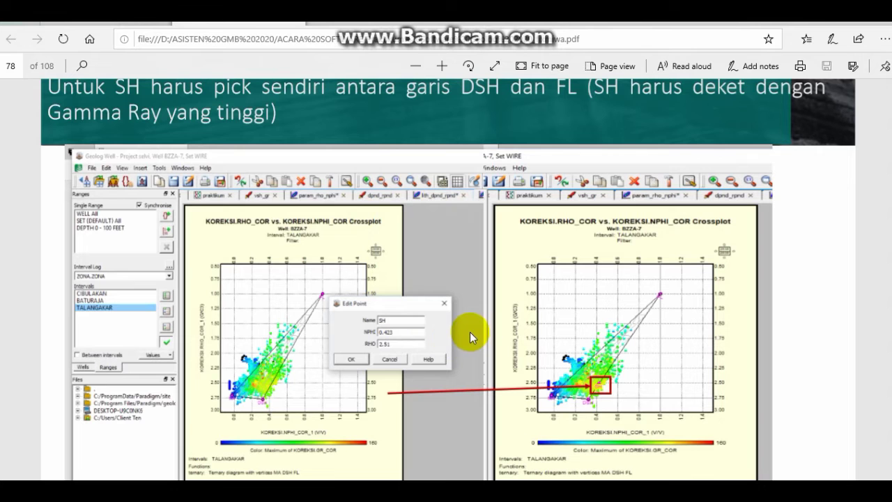
{"action": "scroll", "coordinate": [460, 345], "scroll_direction": "up", "scroll_amount": 2}
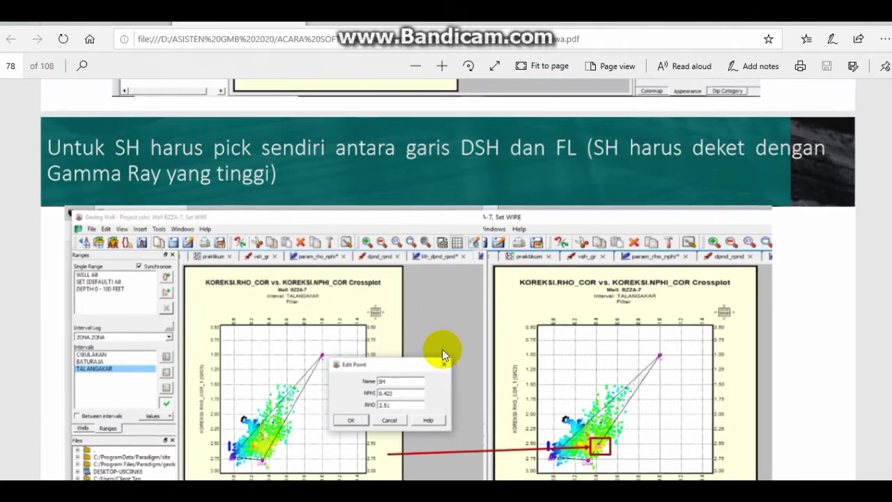
{"action": "scroll", "coordinate": [432, 362], "scroll_direction": "down", "scroll_amount": 2}
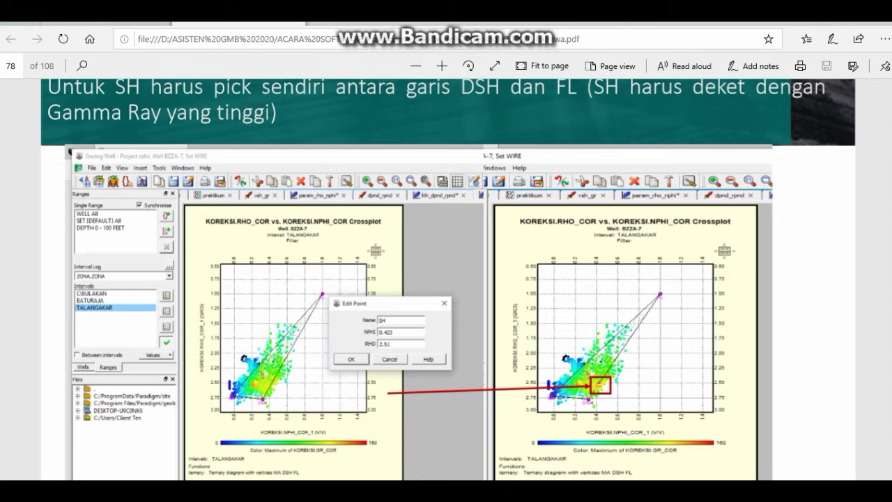
- Back in Geolog Well, insert a point named SH on the DSH–FL line at NPHI 0.432 and RHO 2.51
{"action": "left_click", "coordinate": [514, 463]}
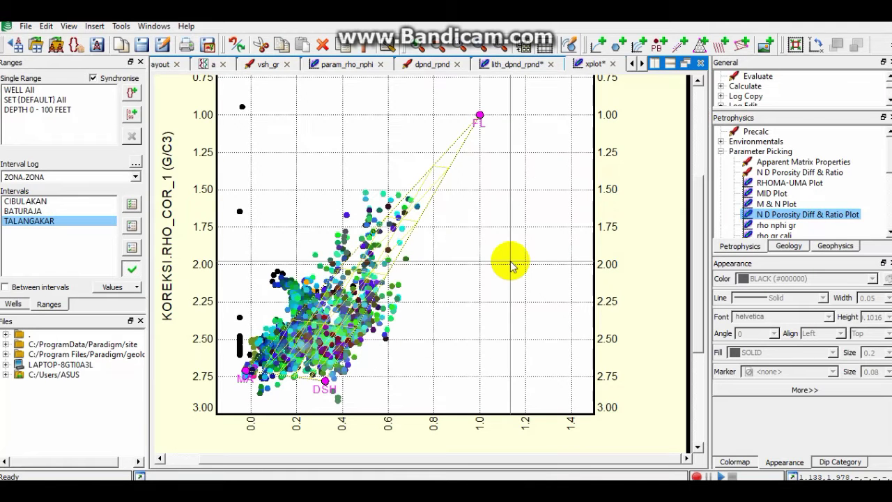
{"action": "right_click", "coordinate": [496, 277]}
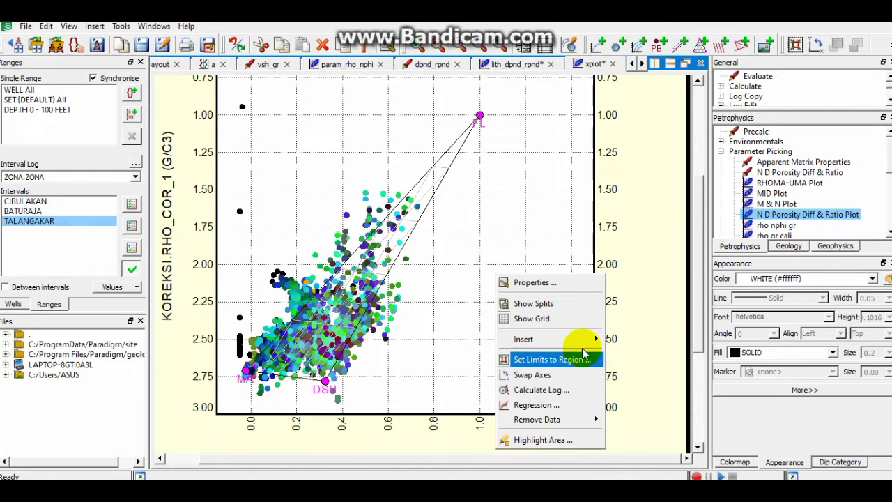
{"action": "mouse_move", "coordinate": [591, 344]}
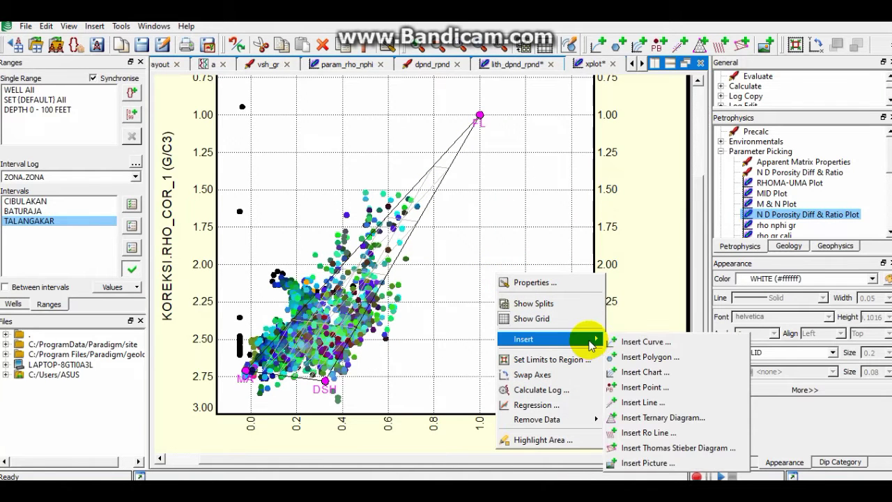
{"action": "left_click", "coordinate": [636, 387]}
{"action": "left_click", "coordinate": [180, 483]}
{"action": "left_click", "coordinate": [180, 483]}
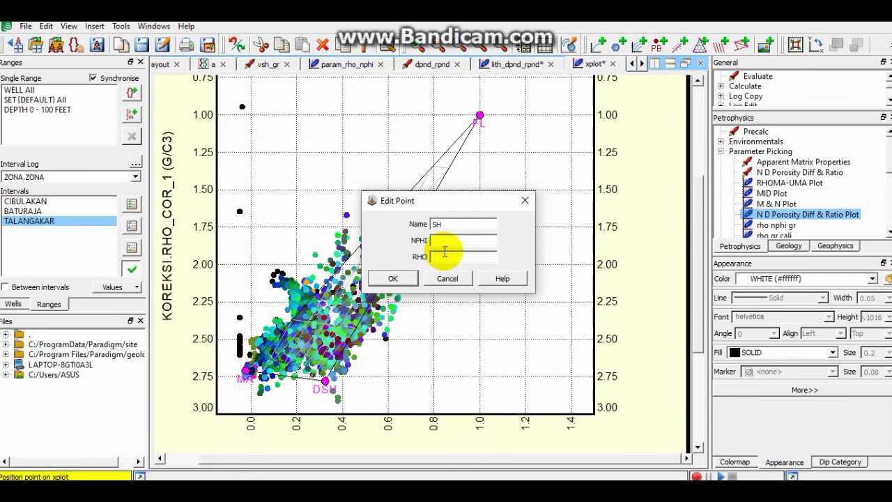
{"action": "left_click", "coordinate": [349, 340]}
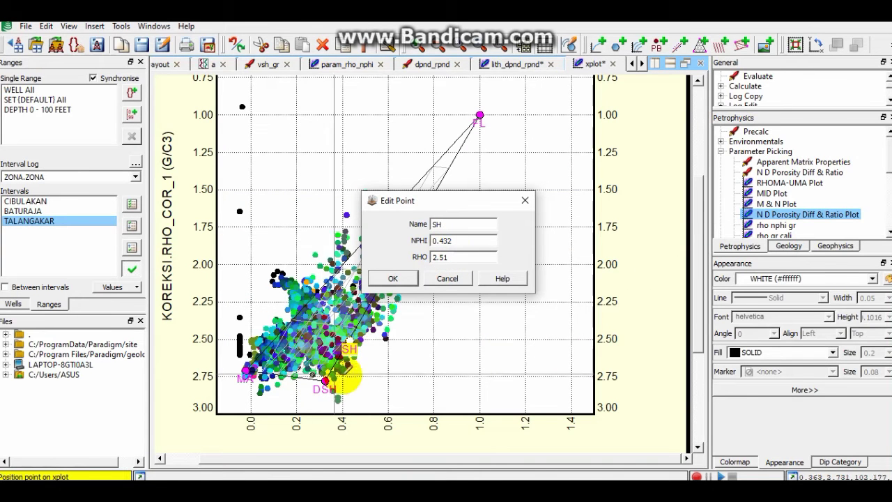
{"action": "left_click", "coordinate": [392, 278]}
- Read page 79 of the PDF on porosity determination, and expand the Determin porosity methods in Geolog Well's Petrophysics modules
{"action": "key", "text": "alt+Tab"}
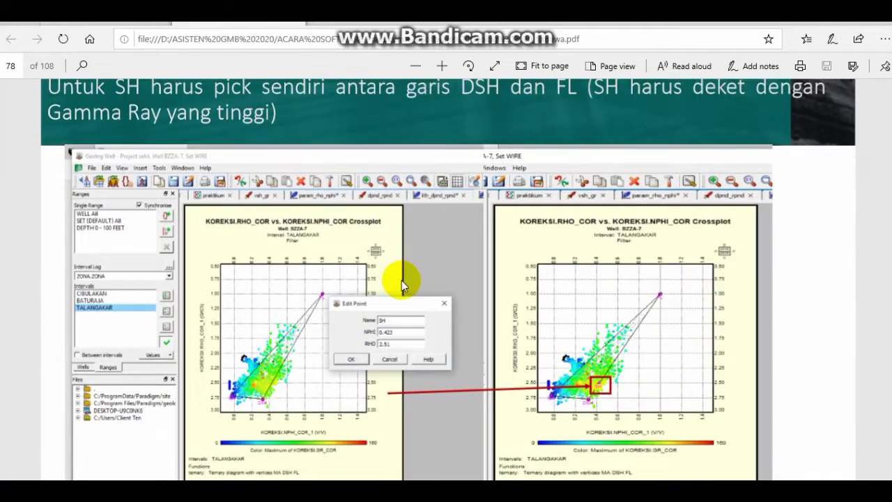
{"action": "scroll", "coordinate": [402, 282], "scroll_direction": "down", "scroll_amount": 10}
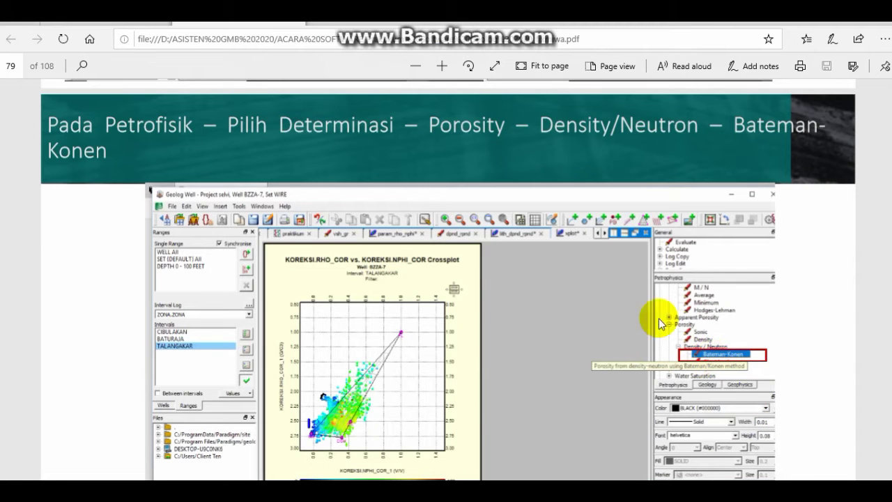
{"action": "key", "text": "alt+Tab"}
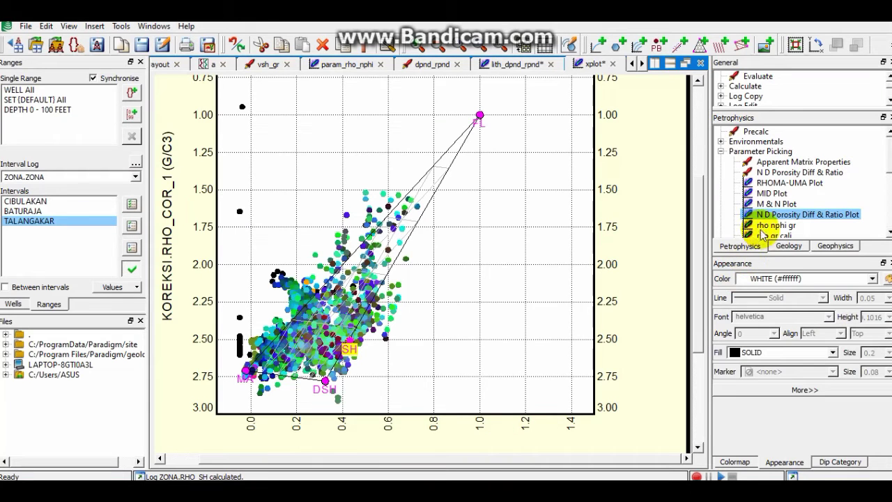
{"action": "left_click", "coordinate": [722, 152]}
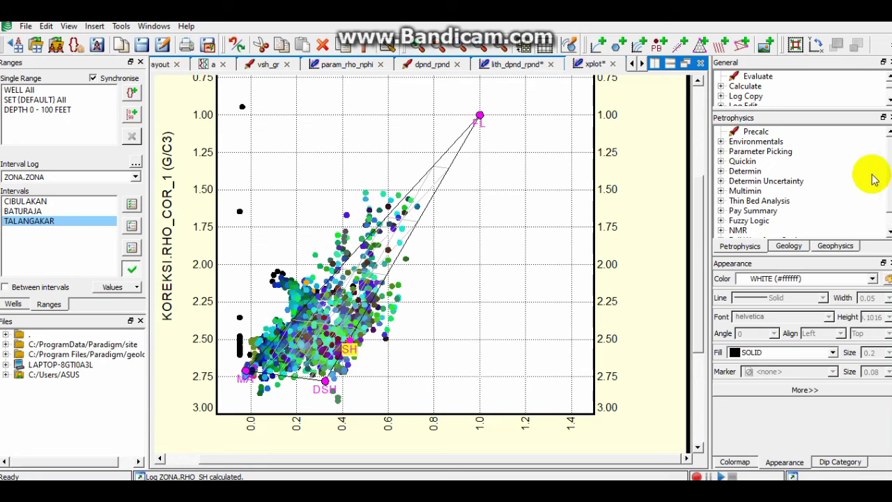
{"action": "left_click", "coordinate": [722, 171]}
{"action": "scroll", "coordinate": [733, 184], "scroll_direction": "down", "scroll_amount": 1}
{"action": "left_click", "coordinate": [733, 191]}
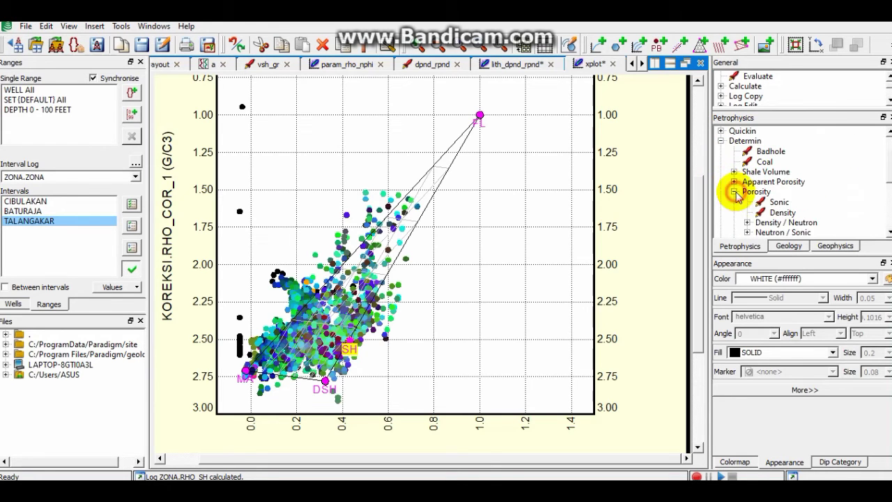
{"action": "scroll", "coordinate": [736, 193], "scroll_direction": "down", "scroll_amount": 1}
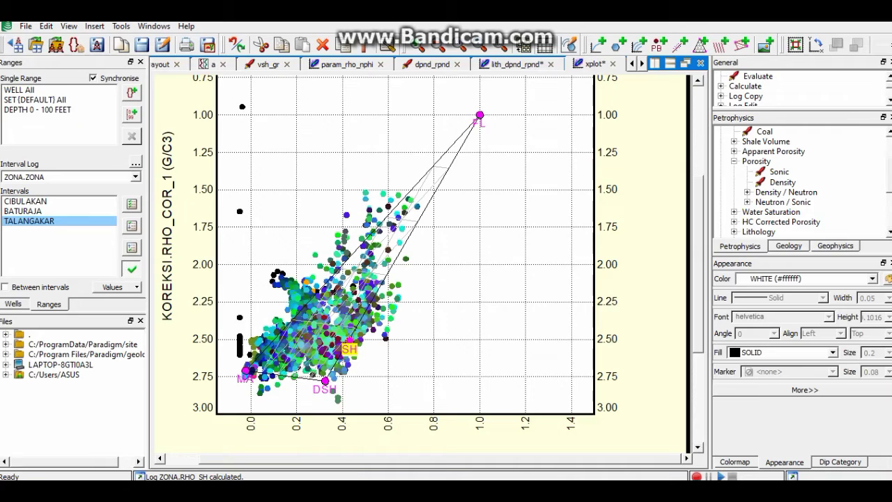
- Recheck the module path in the PDF, then open the Density/Neutron Bateman-Konen porosity module in Geolog Well and review its parameters
{"action": "left_click", "coordinate": [192, 479]}
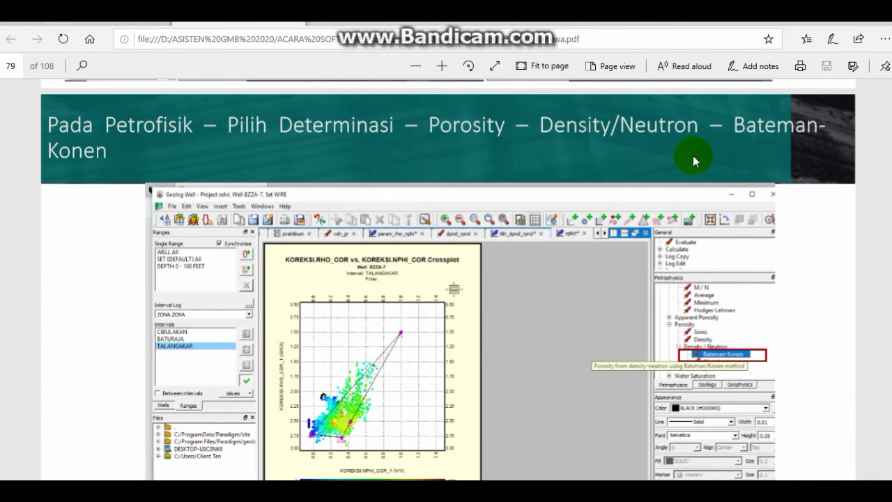
{"action": "mouse_move", "coordinate": [466, 480]}
{"action": "left_click", "coordinate": [499, 436]}
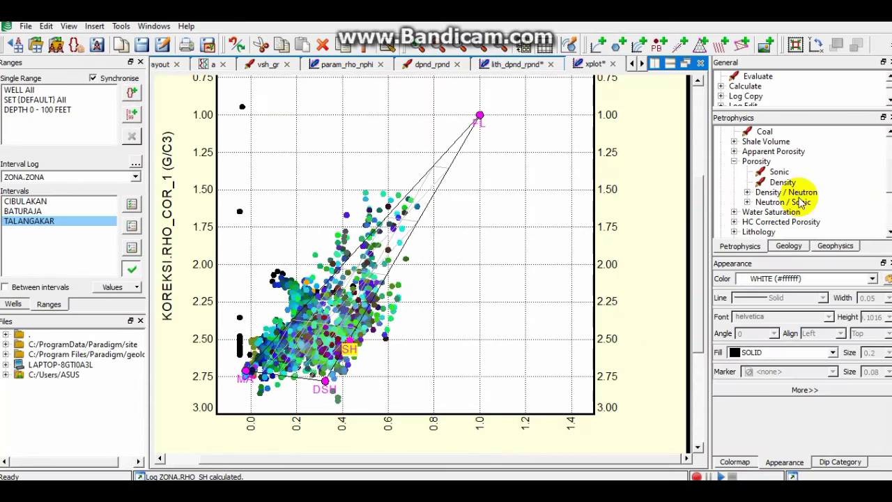
{"action": "left_click", "coordinate": [748, 193]}
{"action": "scroll", "coordinate": [751, 200], "scroll_direction": "down", "scroll_amount": 1}
{"action": "left_click", "coordinate": [795, 172]}
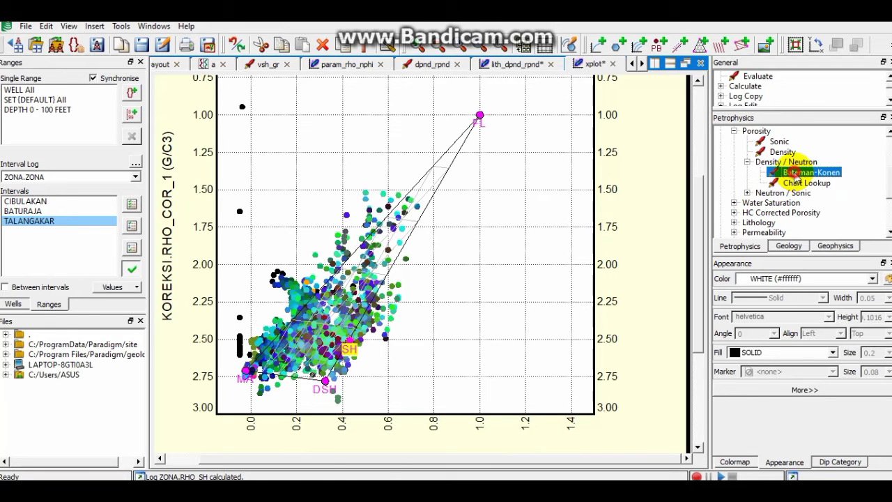
{"action": "double_click", "coordinate": [795, 175]}
{"action": "scroll", "coordinate": [557, 251], "scroll_direction": "down", "scroll_amount": 2}
{"action": "scroll", "coordinate": [446, 279], "scroll_direction": "up", "scroll_amount": 2}
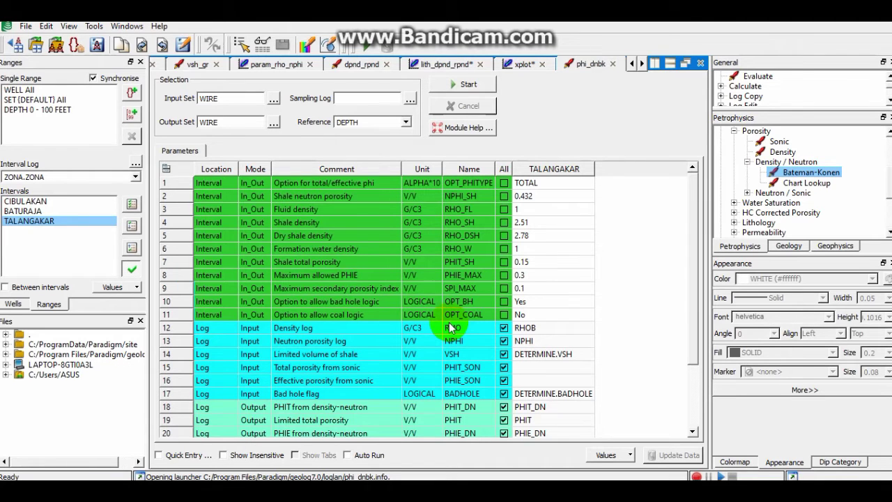
- Save the workspace under the file name workspace.well_workspace2
{"action": "left_click", "coordinate": [26, 30]}
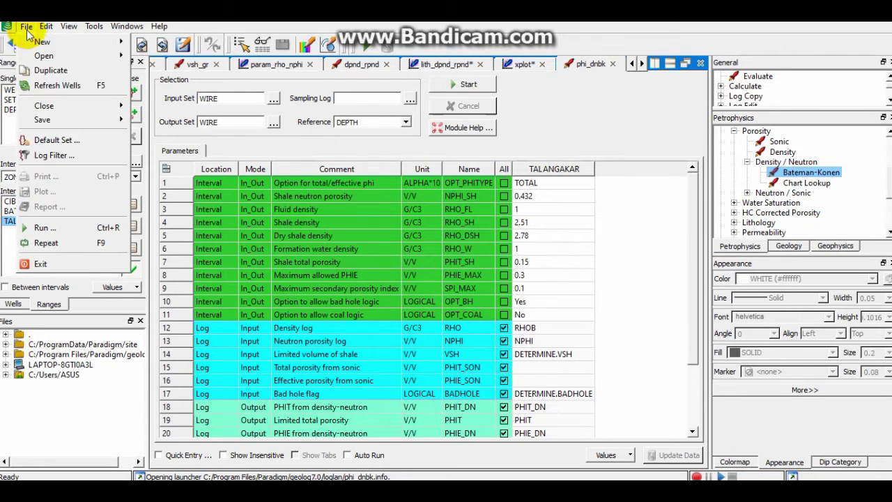
{"action": "mouse_move", "coordinate": [72, 120]}
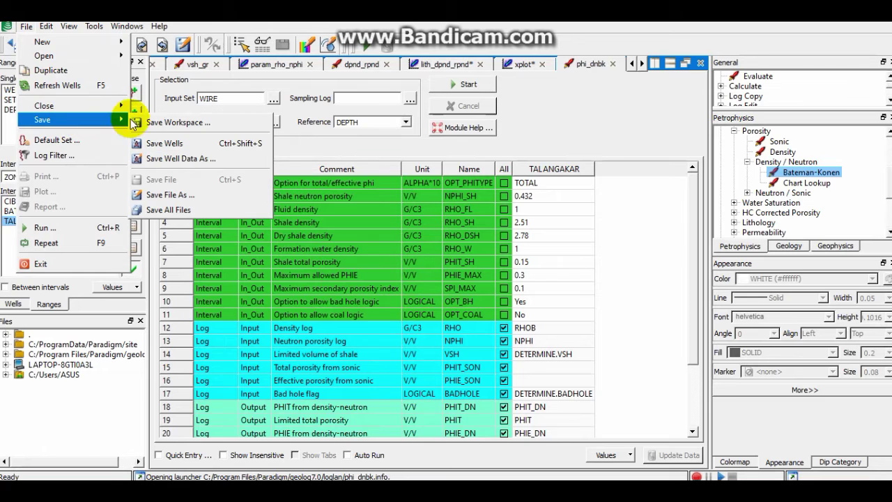
{"action": "left_click", "coordinate": [162, 123]}
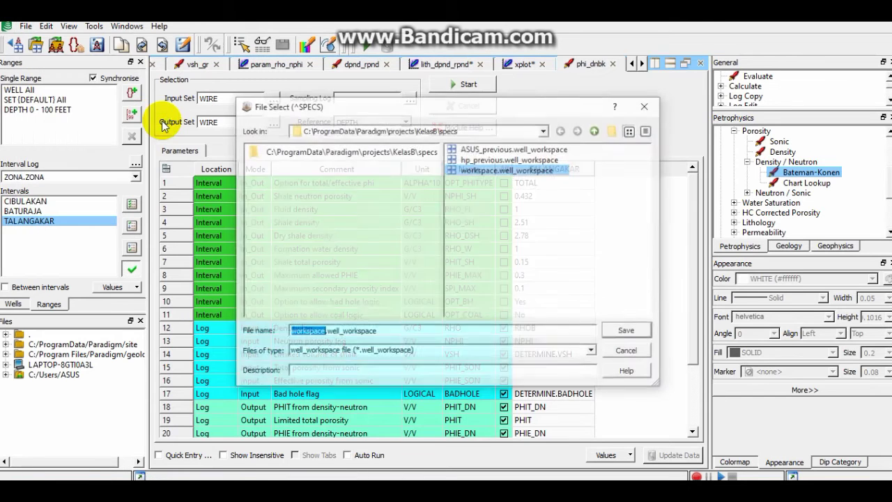
{"action": "left_click", "coordinate": [395, 327]}
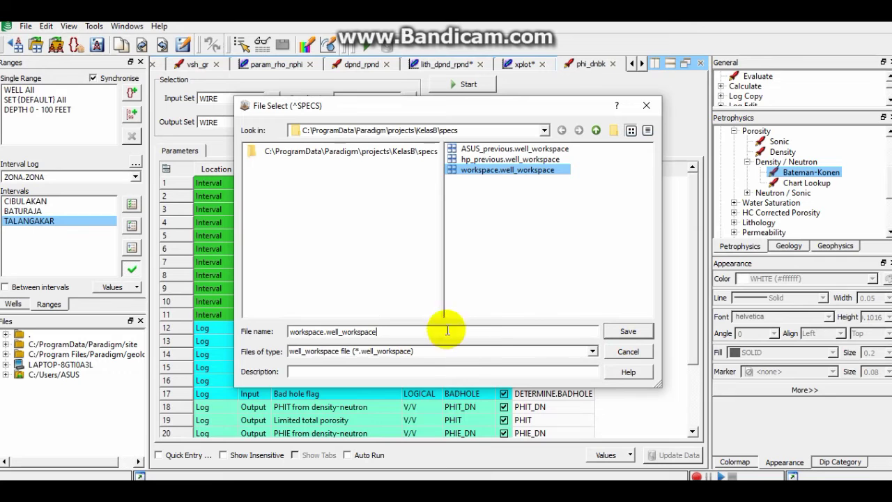
{"action": "type", "text": "2"}
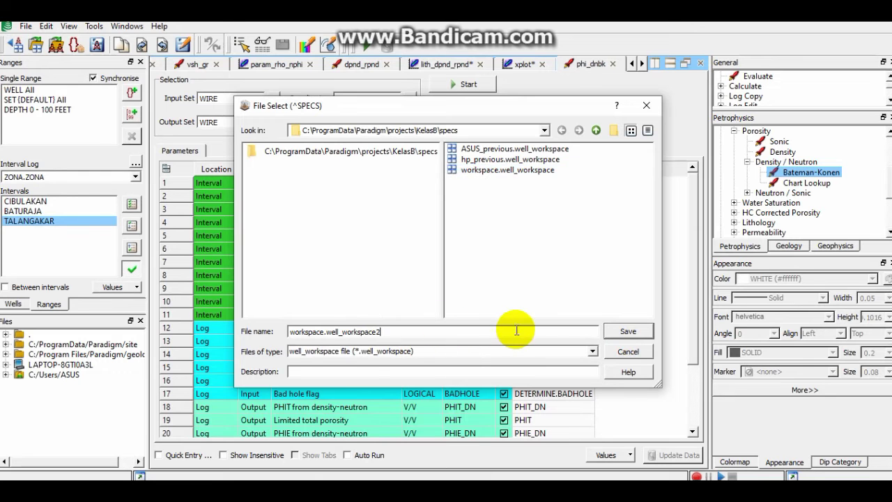
{"action": "left_click", "coordinate": [608, 333]}
- Switch to the PDF and read page 80 on the Bateman-Konen input and output sets and the PHIT_SH formula
{"action": "left_click", "coordinate": [293, 491]}
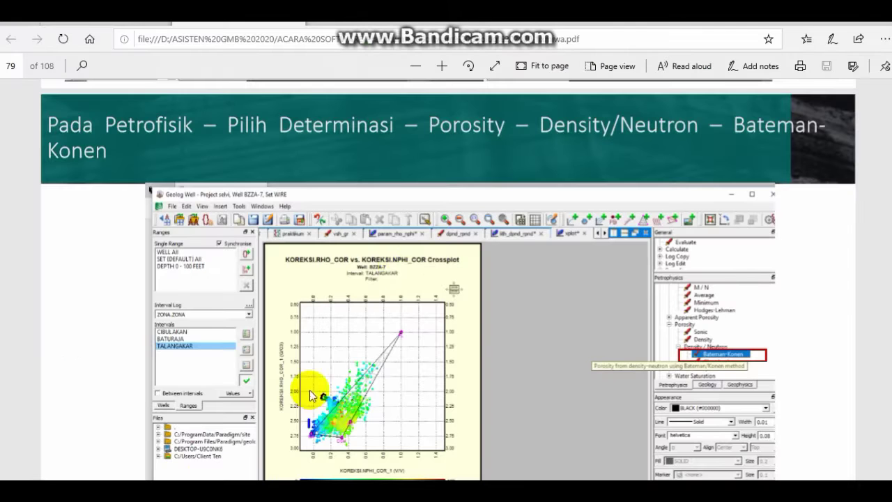
{"action": "scroll", "coordinate": [401, 267], "scroll_direction": "down", "scroll_amount": 1}
{"action": "scroll", "coordinate": [400, 267], "scroll_direction": "down", "scroll_amount": 3}
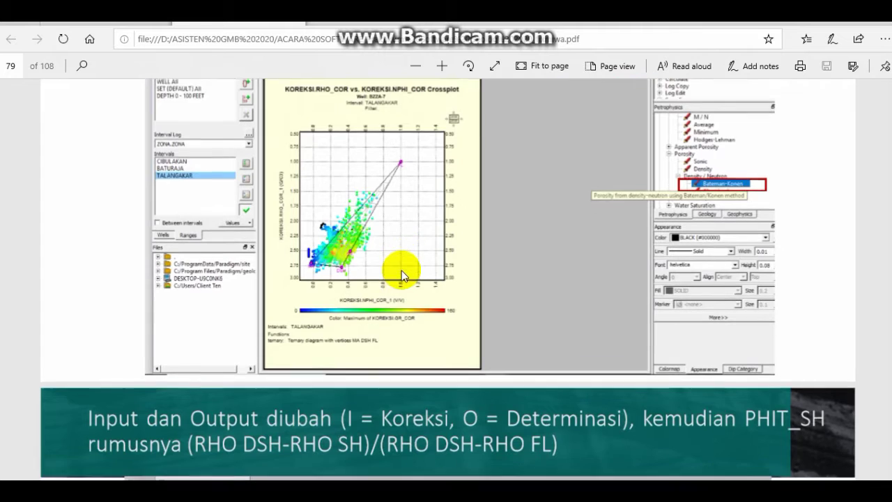
{"action": "scroll", "coordinate": [402, 270], "scroll_direction": "up", "scroll_amount": 2}
{"action": "scroll", "coordinate": [402, 277], "scroll_direction": "down", "scroll_amount": 5}
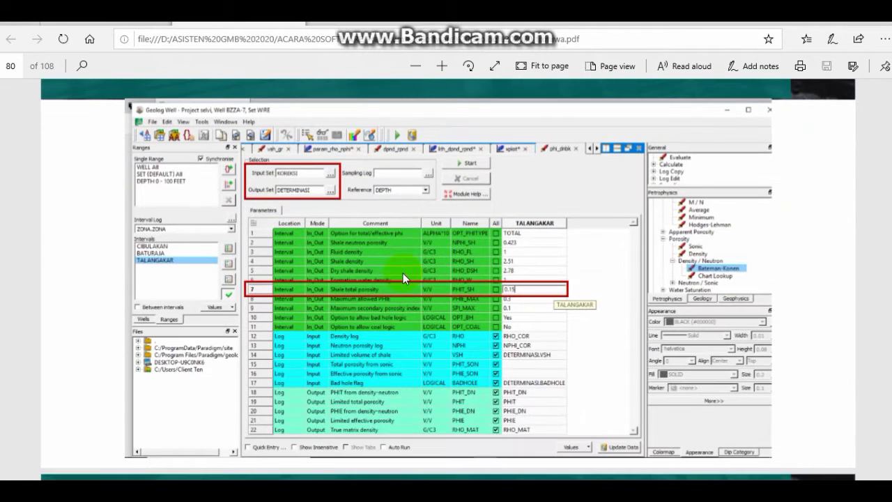
{"action": "scroll", "coordinate": [412, 286], "scroll_direction": "up", "scroll_amount": 3}
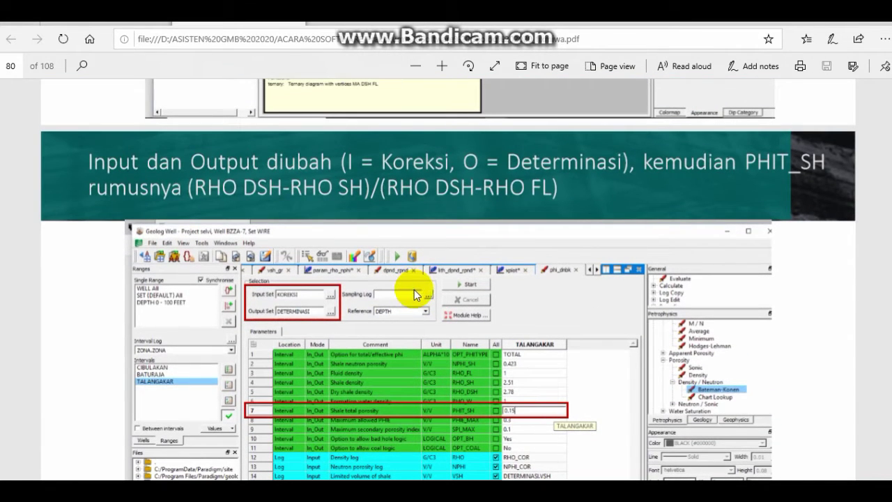
{"action": "scroll", "coordinate": [422, 293], "scroll_direction": "down", "scroll_amount": 2}
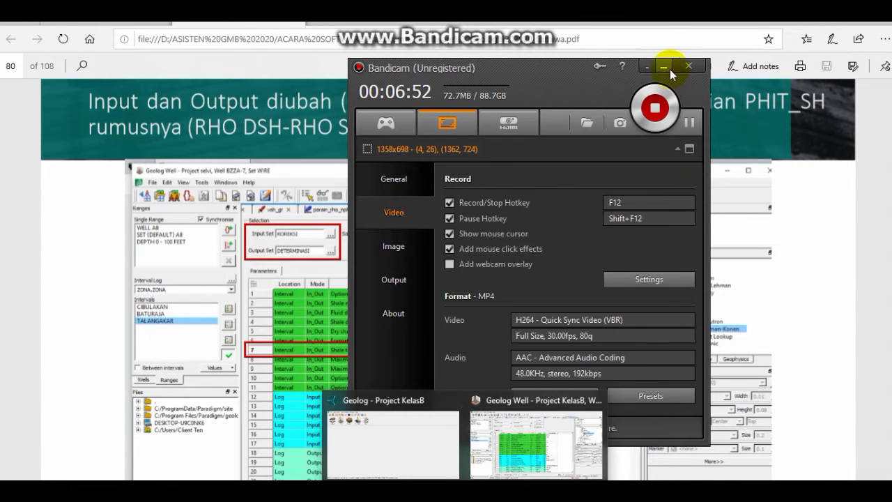
- Back in Geolog Well, set the Bateman-Konen module's input set to KOREKSI and output set to DETERMINE
{"action": "left_click", "coordinate": [670, 69]}
{"action": "left_click", "coordinate": [527, 442]}
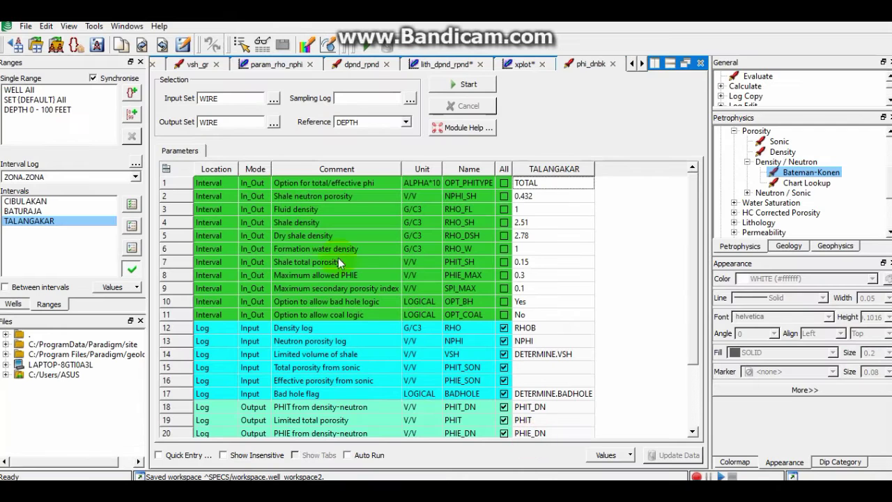
{"action": "left_click", "coordinate": [273, 99]}
{"action": "left_click", "coordinate": [387, 212]}
{"action": "left_click", "coordinate": [393, 346]}
{"action": "left_click", "coordinate": [273, 123]}
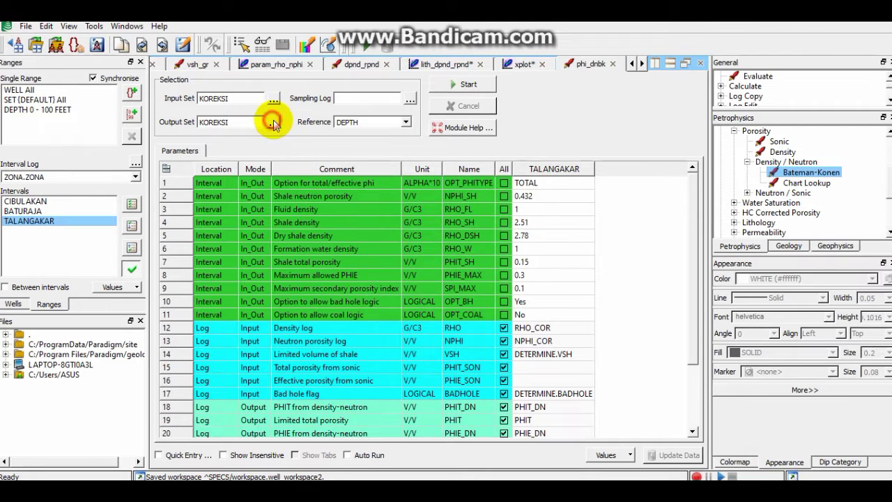
{"action": "left_click", "coordinate": [387, 202]}
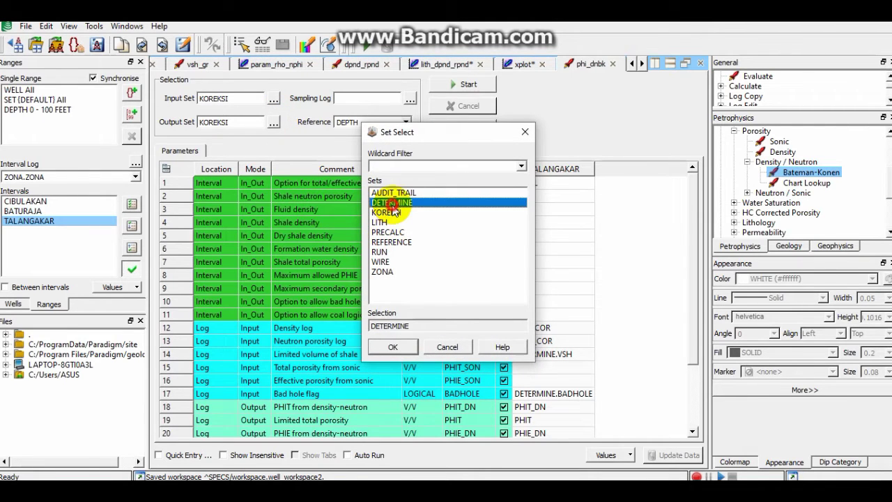
{"action": "left_click", "coordinate": [395, 347]}
- Highlight the PHIT_SH formula on page 80 of the PDF, and check the shale total porosity for TALANGAKAR in Geolog Well
{"action": "key", "text": "alt+Tab"}
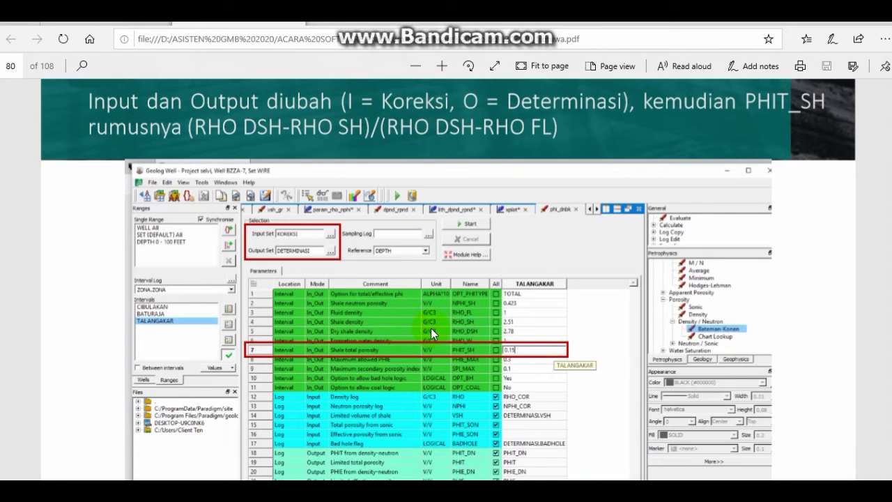
{"action": "scroll", "coordinate": [450, 326], "scroll_direction": "down", "scroll_amount": 2}
{"action": "scroll", "coordinate": [451, 325], "scroll_direction": "up", "scroll_amount": 3}
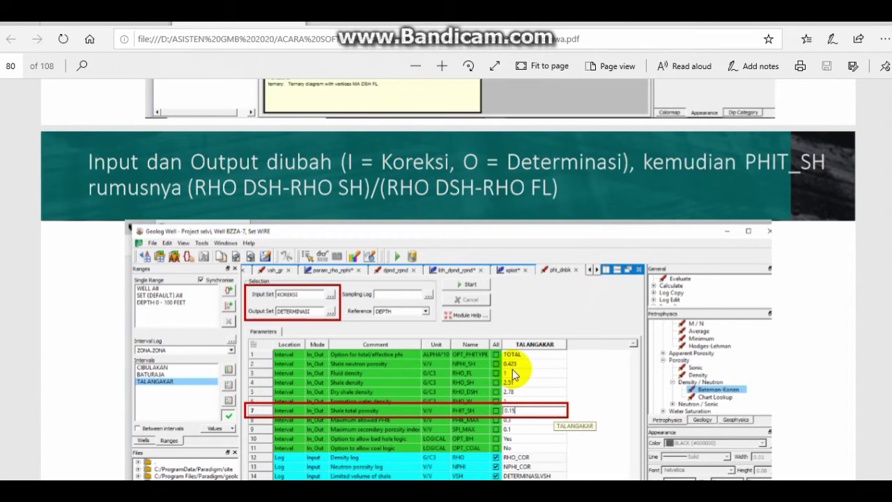
{"action": "scroll", "coordinate": [474, 293], "scroll_direction": "down", "scroll_amount": 1}
{"action": "left_click_drag", "start_coordinate": [187, 127], "coordinate": [557, 128]}
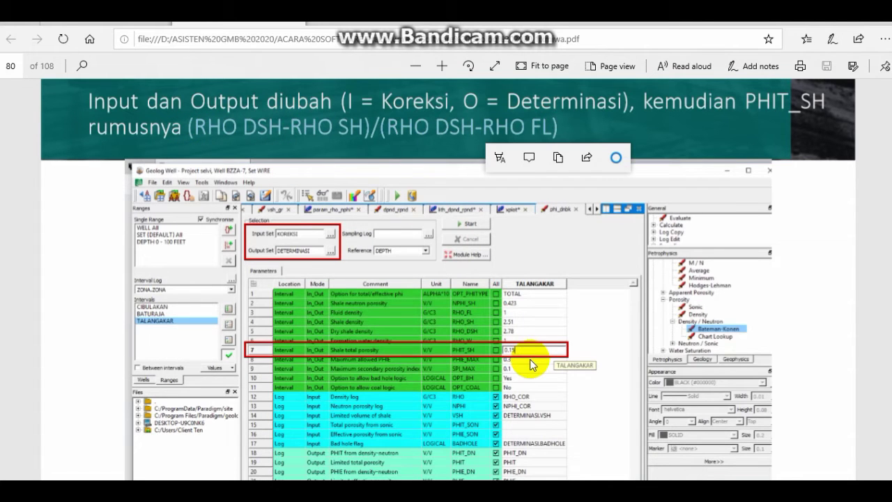
{"action": "mouse_move", "coordinate": [466, 490]}
{"action": "left_click", "coordinate": [527, 453]}
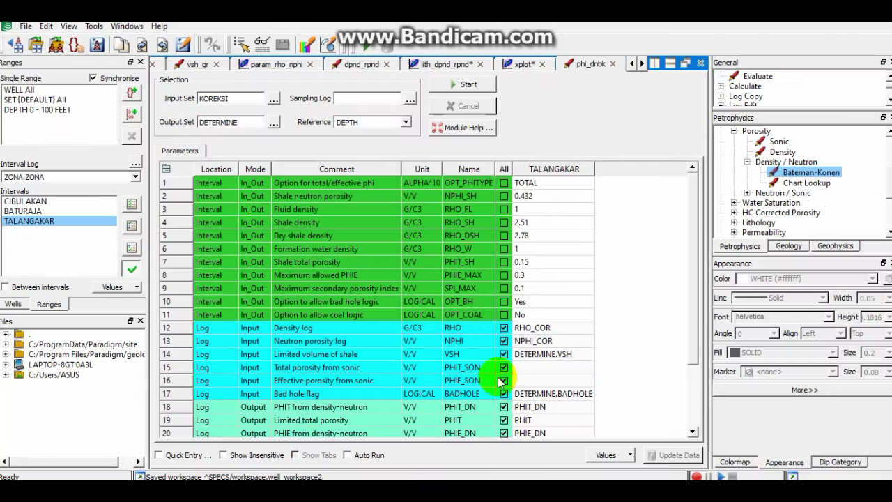
{"action": "left_click", "coordinate": [520, 266]}
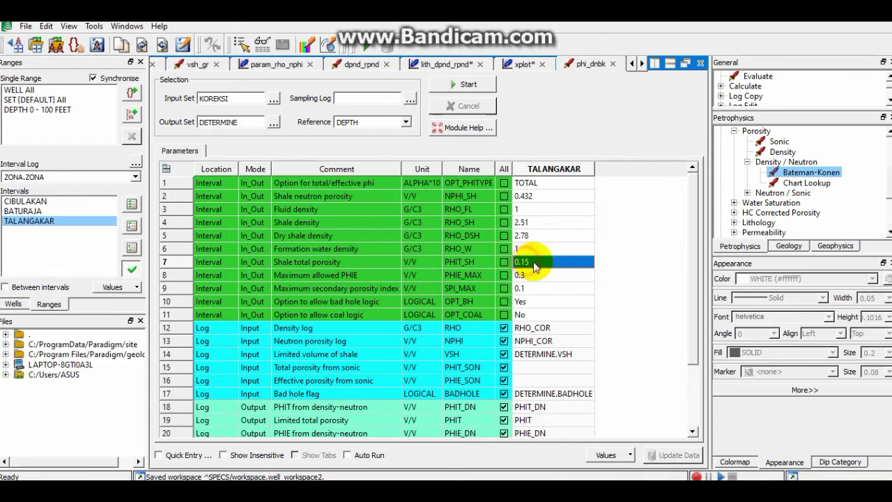
- Read page 81 of the PDF on the coal flag and output logs, and compare it with the module's log rows in Geolog Well
{"action": "left_click", "coordinate": [214, 494]}
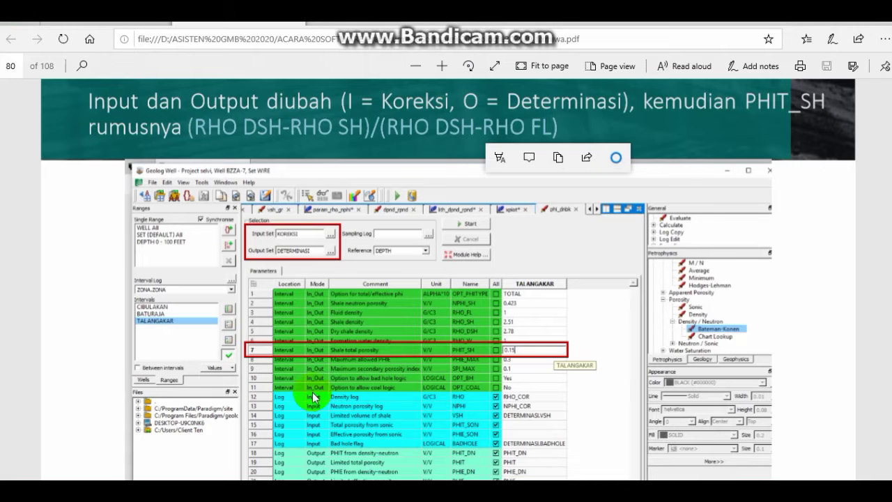
{"action": "scroll", "coordinate": [415, 269], "scroll_direction": "down", "scroll_amount": 5}
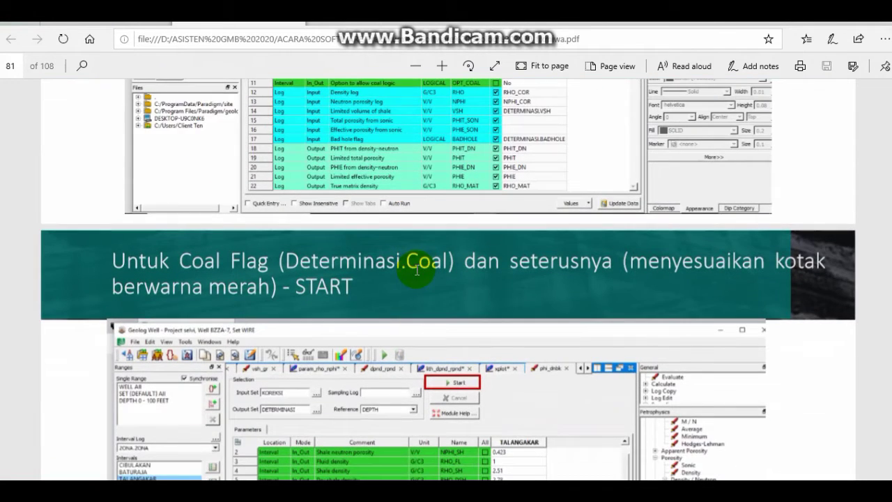
{"action": "scroll", "coordinate": [417, 270], "scroll_direction": "down", "scroll_amount": 3}
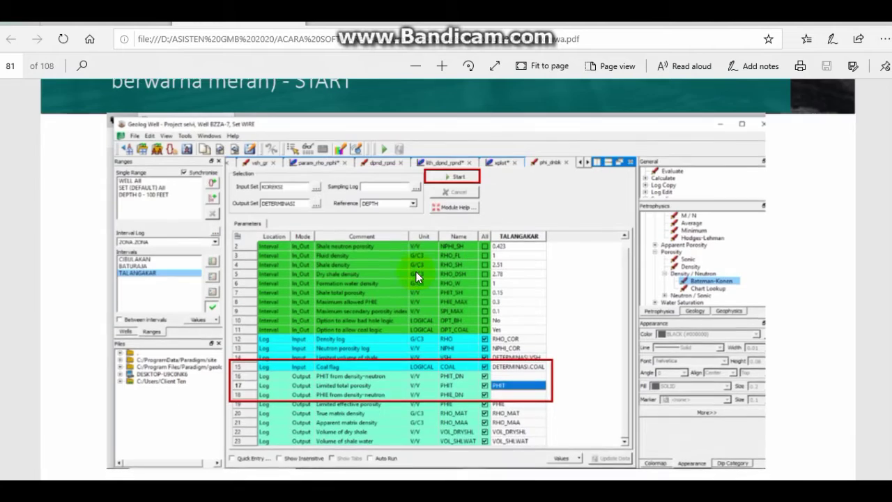
{"action": "scroll", "coordinate": [417, 272], "scroll_direction": "up", "scroll_amount": 1}
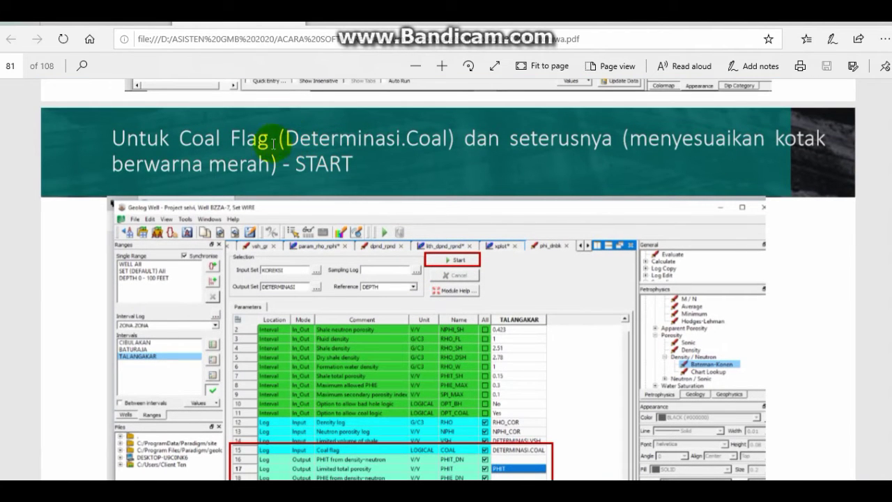
{"action": "scroll", "coordinate": [379, 275], "scroll_direction": "down", "scroll_amount": 1}
{"action": "left_click", "coordinate": [514, 455]}
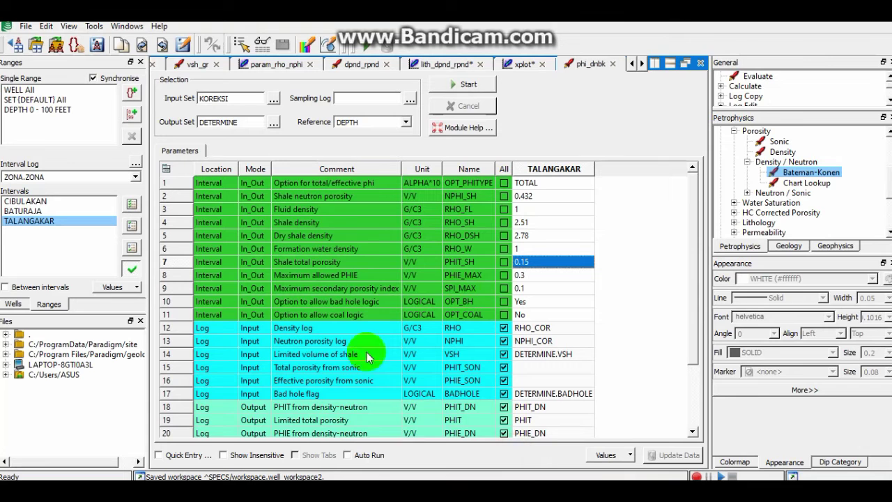
{"action": "scroll", "coordinate": [328, 373], "scroll_direction": "down", "scroll_amount": 1}
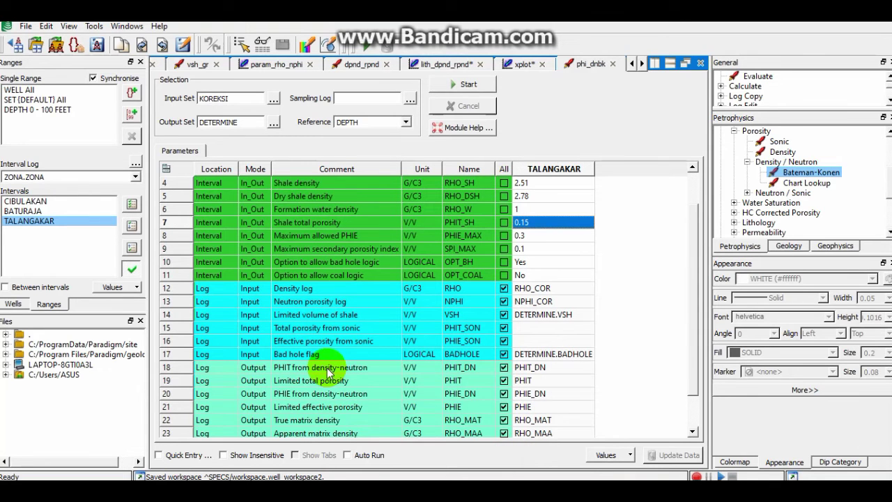
- Re-examine the PDF's page 81 screenshot for the bad hole and coal options and the red-boxed log rows
{"action": "left_click", "coordinate": [190, 489]}
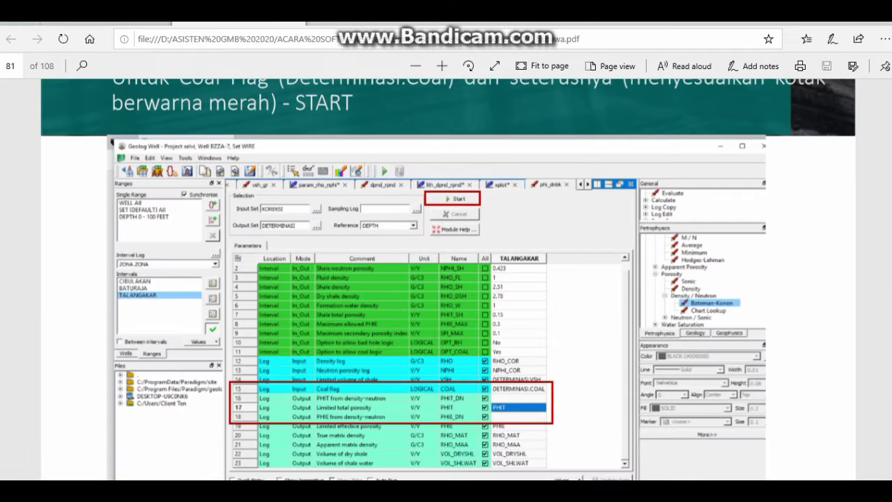
{"action": "scroll", "coordinate": [324, 240], "scroll_direction": "up", "scroll_amount": 1}
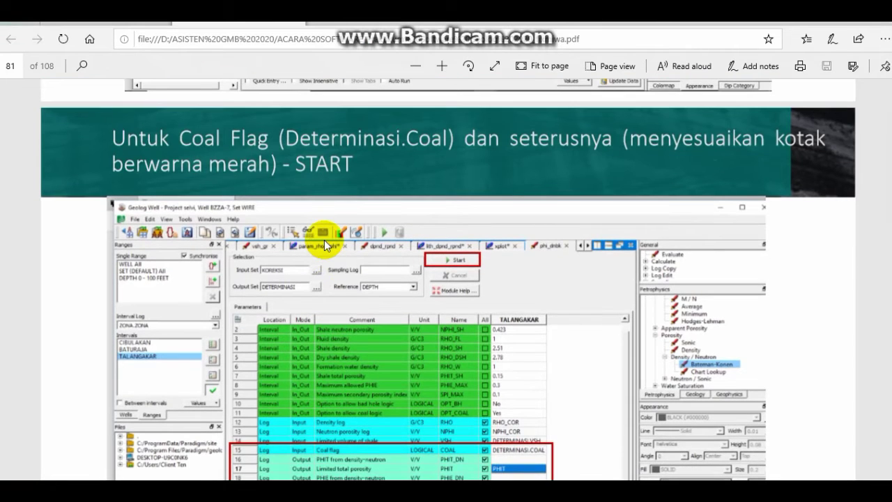
{"action": "scroll", "coordinate": [384, 250], "scroll_direction": "down", "scroll_amount": 1}
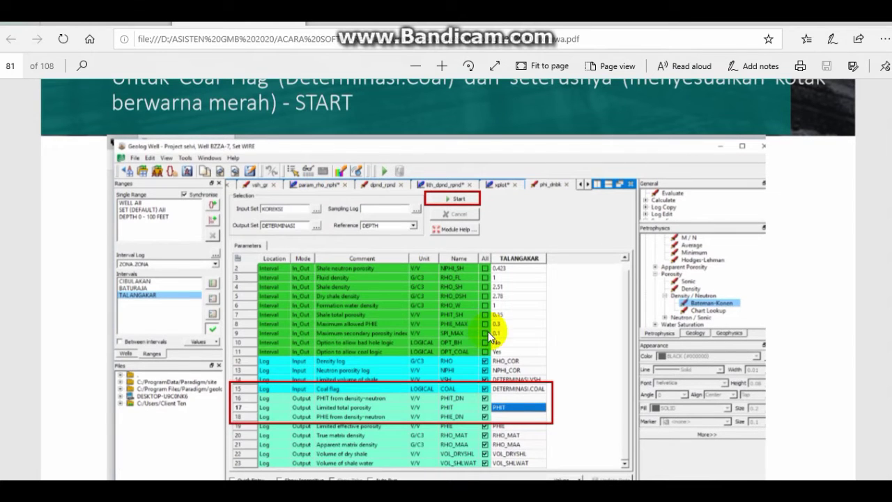
{"action": "scroll", "coordinate": [506, 391], "scroll_direction": "down", "scroll_amount": 1}
{"action": "scroll", "coordinate": [530, 399], "scroll_direction": "up", "scroll_amount": 2, "text": "ctrl"}
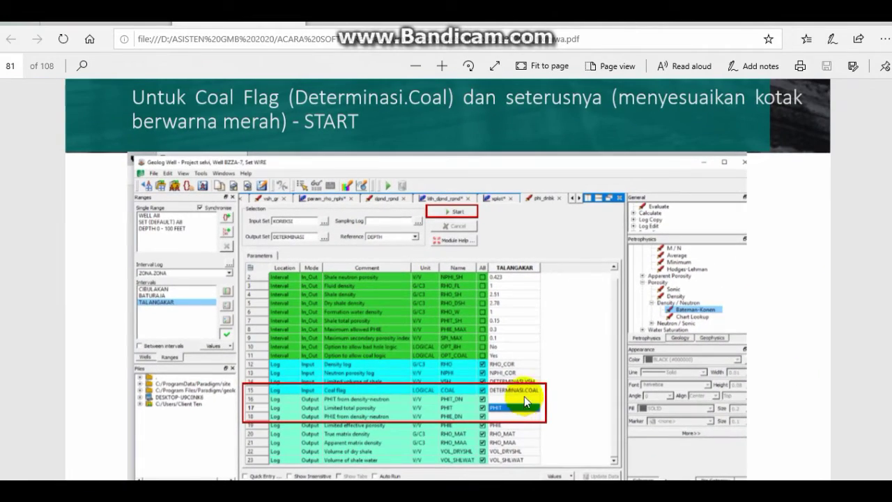
{"action": "scroll", "coordinate": [530, 377], "scroll_direction": "up", "scroll_amount": 1}
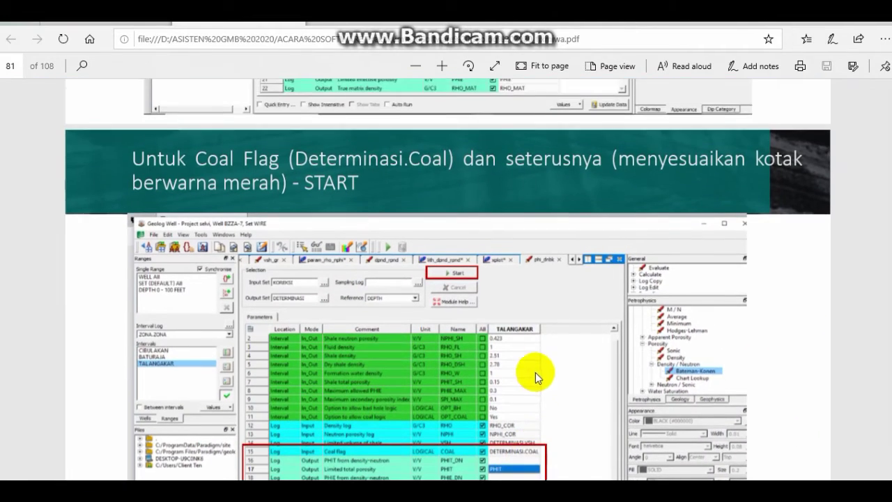
{"action": "scroll", "coordinate": [536, 373], "scroll_direction": "down", "scroll_amount": 1}
- Return to Geolog Well, review the parameter table, and run the Bateman-Konen porosity module for TALANGAKAR
{"action": "mouse_move", "coordinate": [465, 491]}
{"action": "left_click", "coordinate": [535, 439]}
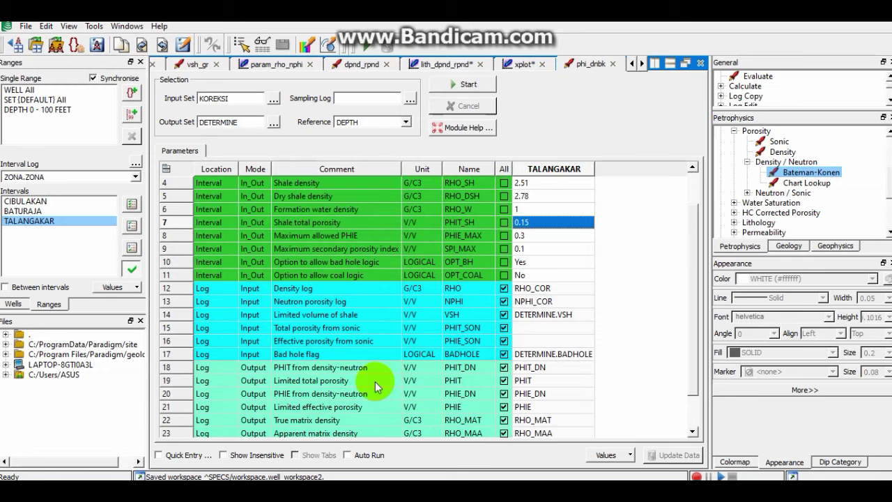
{"action": "scroll", "coordinate": [391, 369], "scroll_direction": "down", "scroll_amount": 1}
{"action": "scroll", "coordinate": [415, 354], "scroll_direction": "up", "scroll_amount": 2}
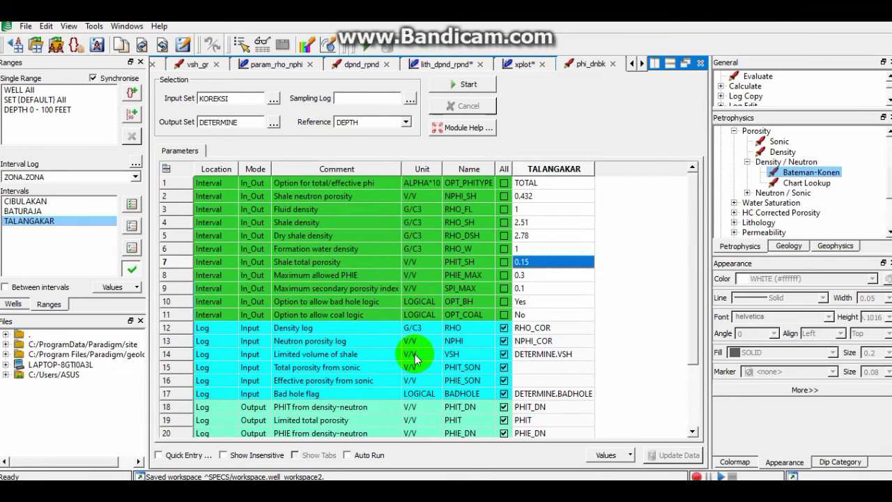
{"action": "left_click", "coordinate": [449, 85]}
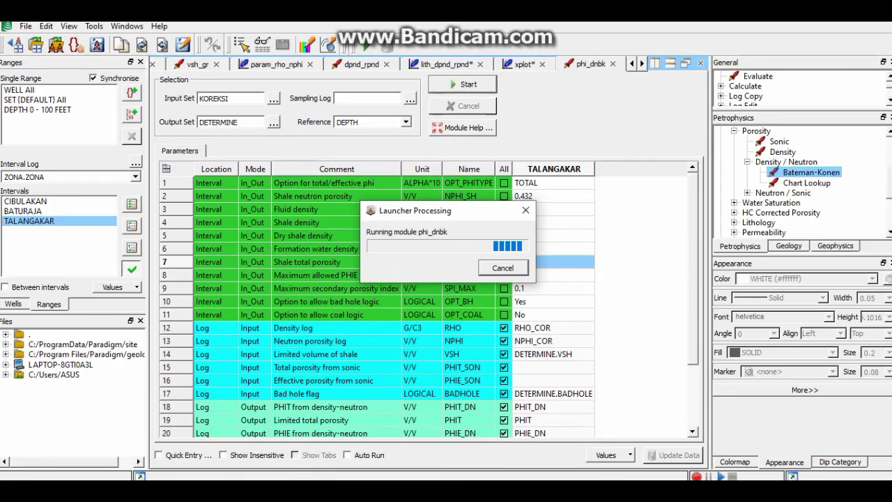
- Read page 82 of the PDF on water resistivity from the PHIE, RT, GR Pickett plot, and return to Geolog Well
{"action": "key", "text": "alt+Tab"}
{"action": "scroll", "coordinate": [411, 299], "scroll_direction": "down", "scroll_amount": 5}
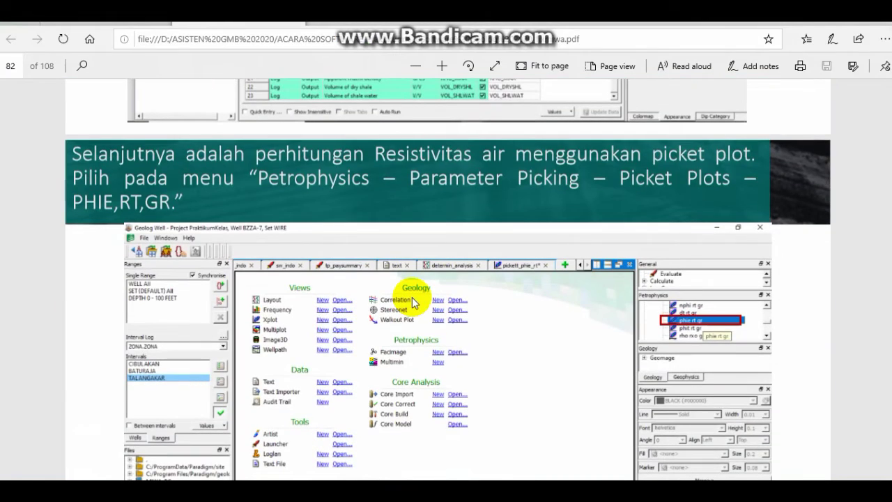
{"action": "scroll", "coordinate": [413, 298], "scroll_direction": "down", "scroll_amount": 10}
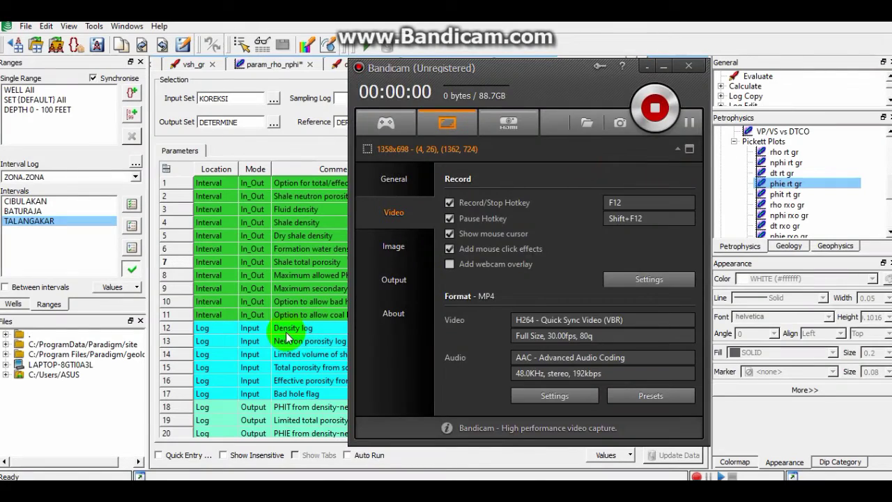
{"action": "left_click", "coordinate": [287, 334]}
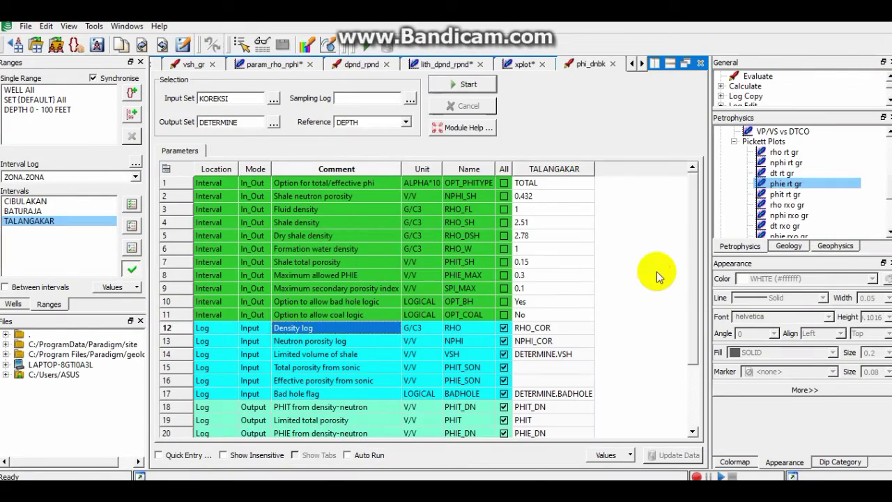
- Open the phie rt gr Pickett plot for TALANGAKAR from the Parameter Picking group of the petrophysics modules
{"action": "scroll", "coordinate": [758, 178], "scroll_direction": "up", "scroll_amount": 5}
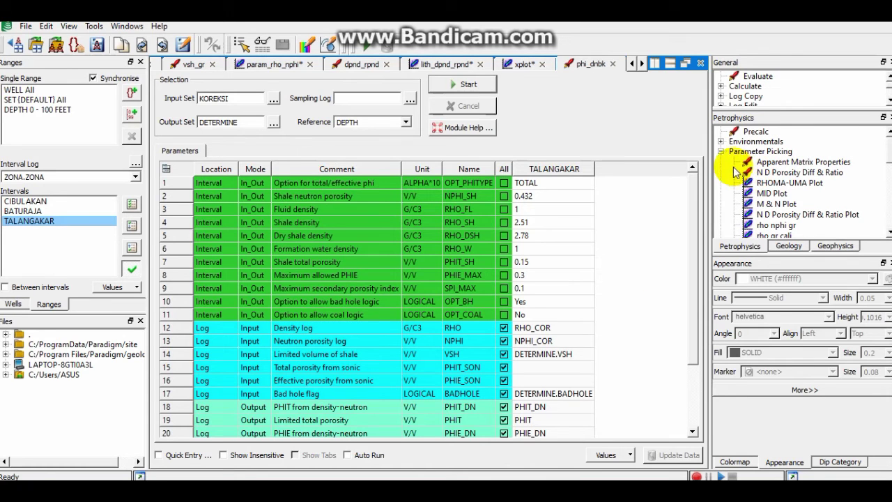
{"action": "scroll", "coordinate": [731, 157], "scroll_direction": "down", "scroll_amount": 6}
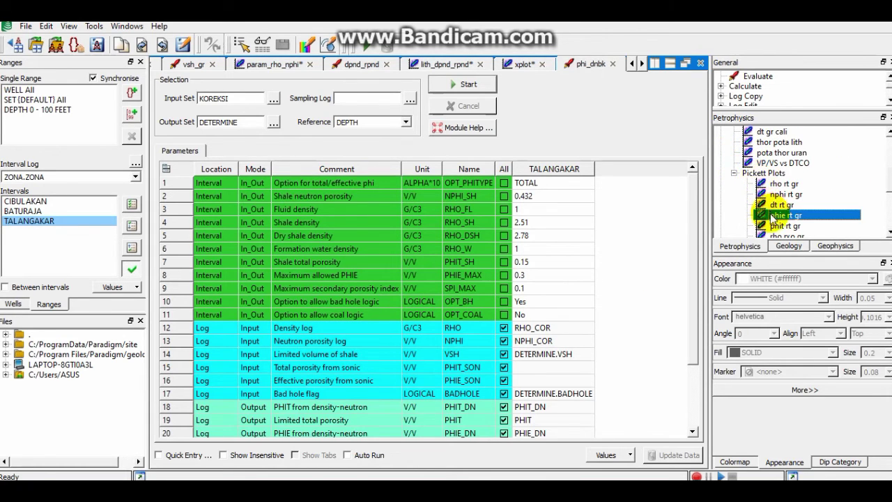
{"action": "scroll", "coordinate": [775, 212], "scroll_direction": "down", "scroll_amount": 1}
{"action": "double_click", "coordinate": [797, 184]}
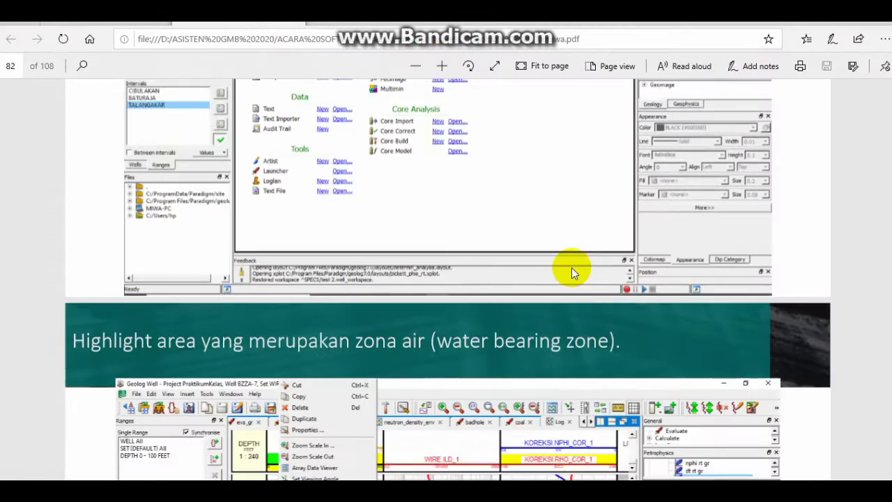
- Switch to the PDF and read pages 82 and 83 on the Pickett plot and highlighting the water bearing zone
{"action": "scroll", "coordinate": [571, 267], "scroll_direction": "down", "scroll_amount": 1}
{"action": "scroll", "coordinate": [572, 268], "scroll_direction": "up", "scroll_amount": 6}
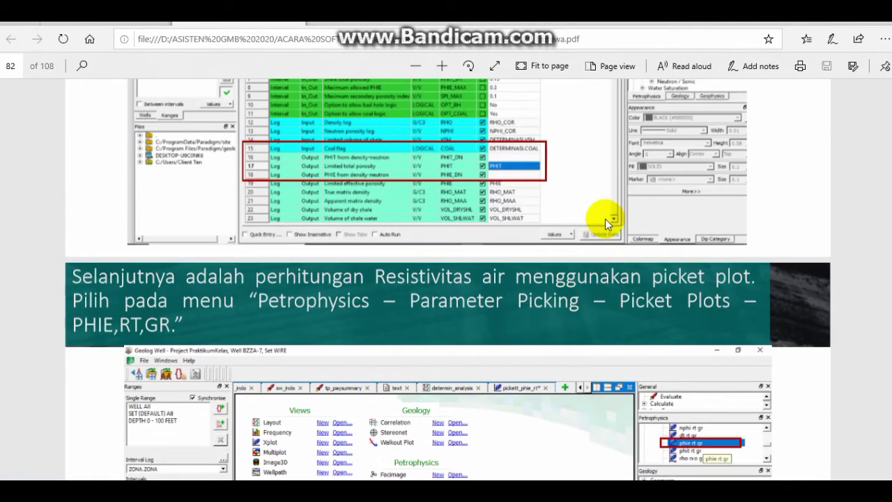
{"action": "scroll", "coordinate": [586, 247], "scroll_direction": "down", "scroll_amount": 5}
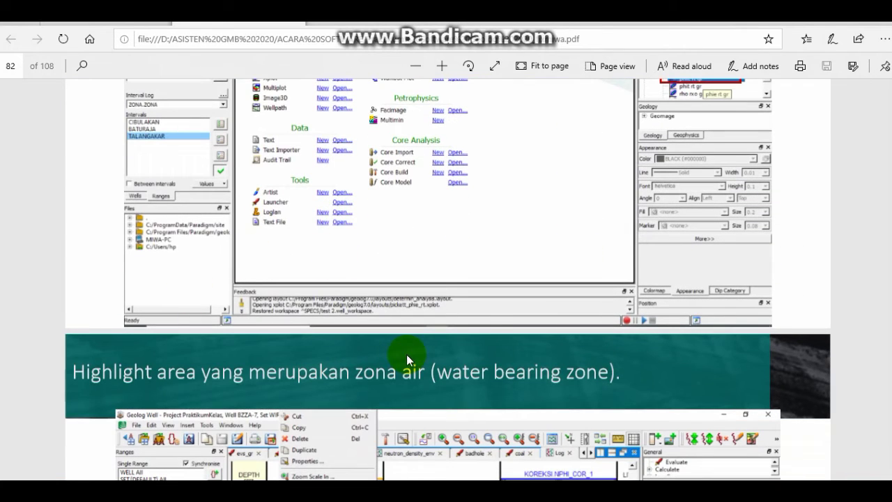
{"action": "scroll", "coordinate": [472, 330], "scroll_direction": "up", "scroll_amount": 3}
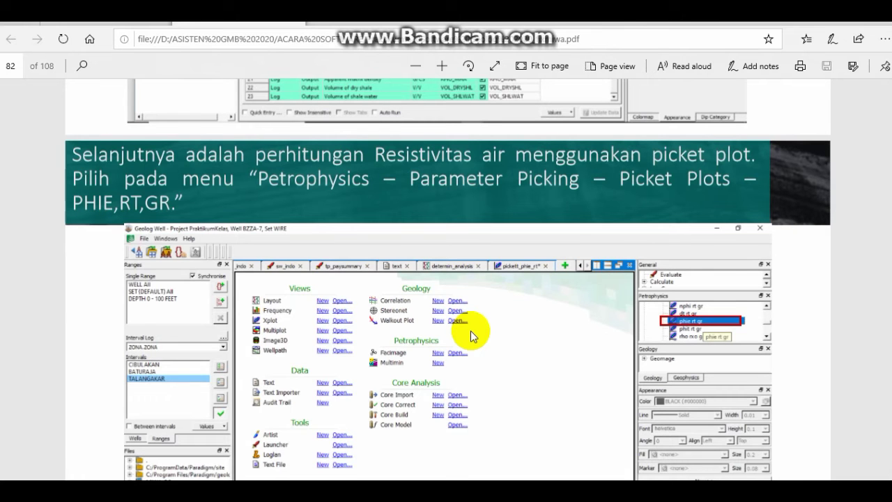
{"action": "scroll", "coordinate": [470, 330], "scroll_direction": "down", "scroll_amount": 5}
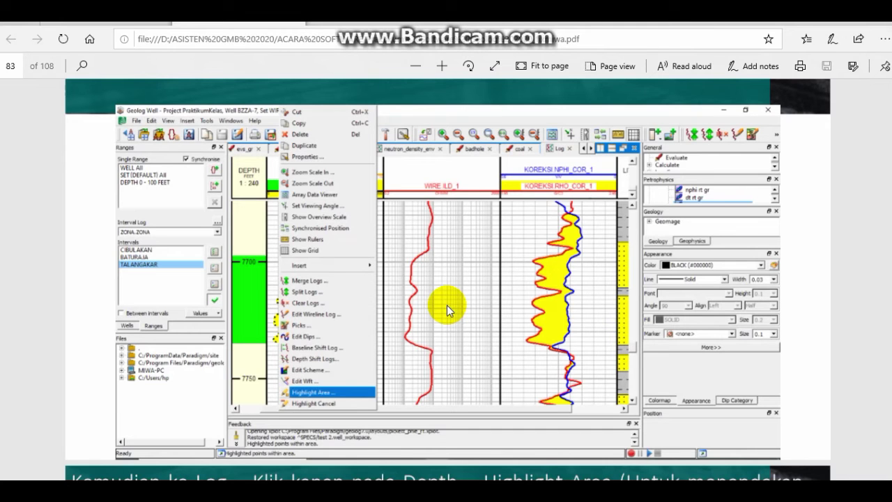
{"action": "scroll", "coordinate": [447, 305], "scroll_direction": "up", "scroll_amount": 2}
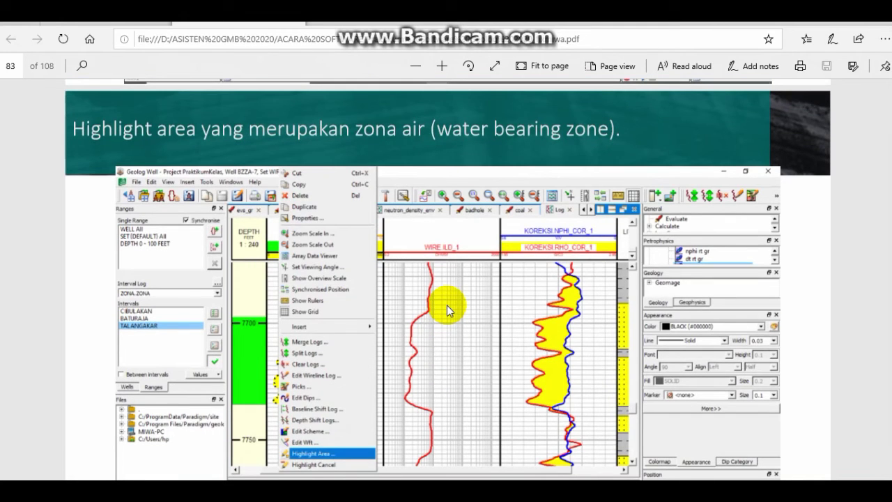
{"action": "scroll", "coordinate": [447, 305], "scroll_direction": "down", "scroll_amount": 2}
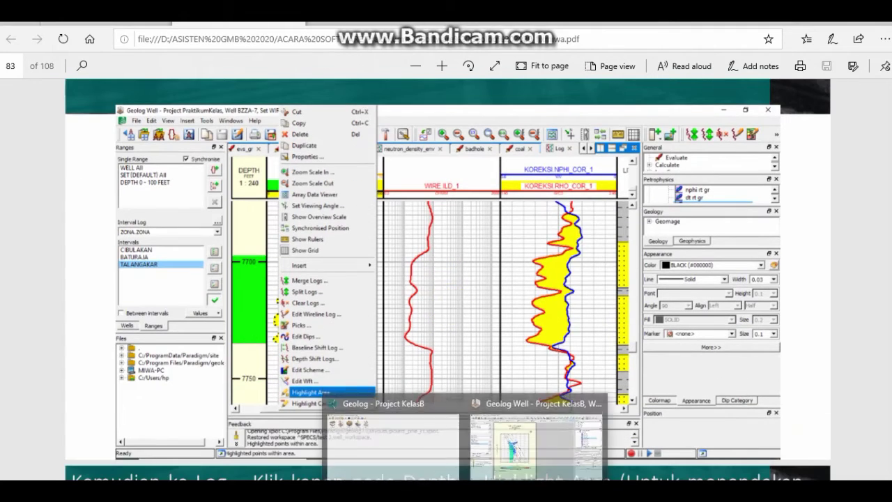
- Return to Geolog Well, bring up log layout a, and look through its curves down to about 7200 ft
{"action": "left_click", "coordinate": [502, 464]}
{"action": "left_click", "coordinate": [632, 64]}
{"action": "left_click", "coordinate": [633, 64]}
{"action": "left_click", "coordinate": [633, 65]}
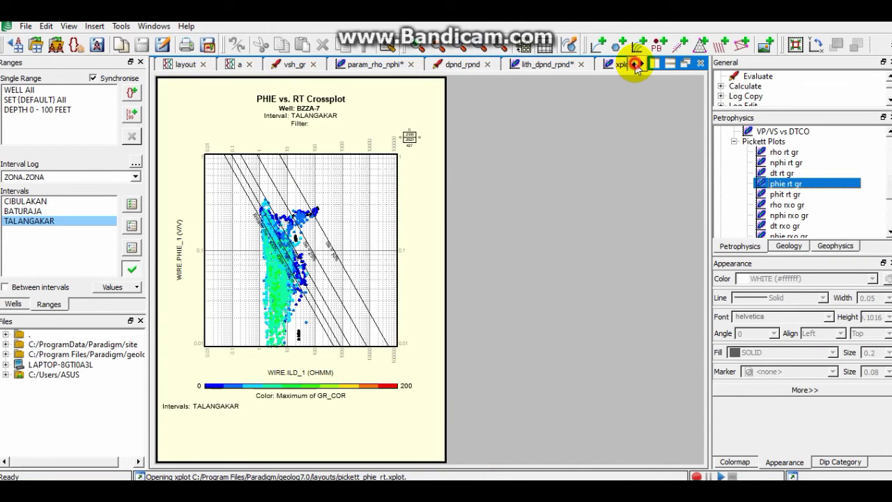
{"action": "left_click", "coordinate": [634, 64]}
{"action": "left_click", "coordinate": [287, 64]}
{"action": "scroll", "coordinate": [348, 200], "scroll_direction": "down", "scroll_amount": 5}
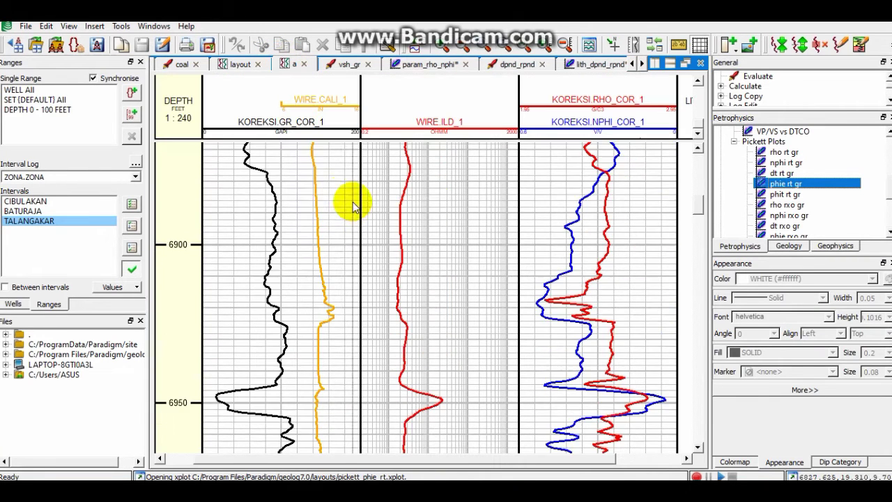
{"action": "left_click", "coordinate": [238, 64]}
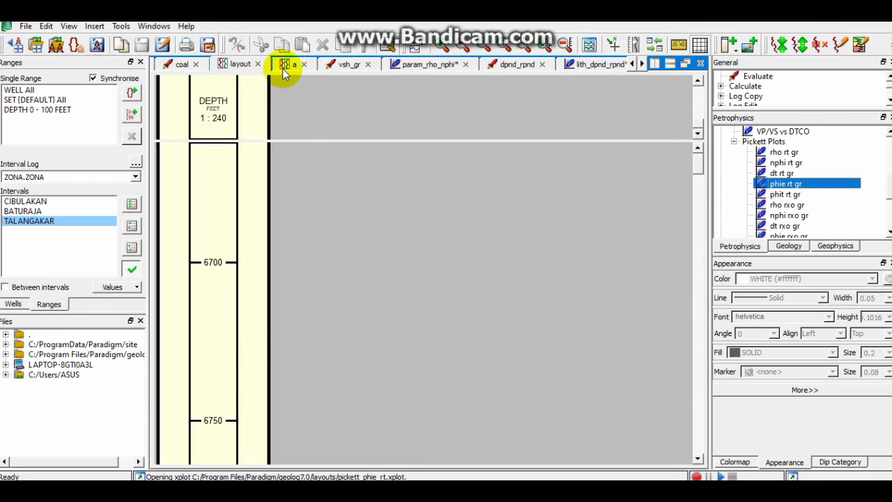
{"action": "left_click", "coordinate": [285, 66]}
{"action": "scroll", "coordinate": [384, 213], "scroll_direction": "down", "scroll_amount": 10}
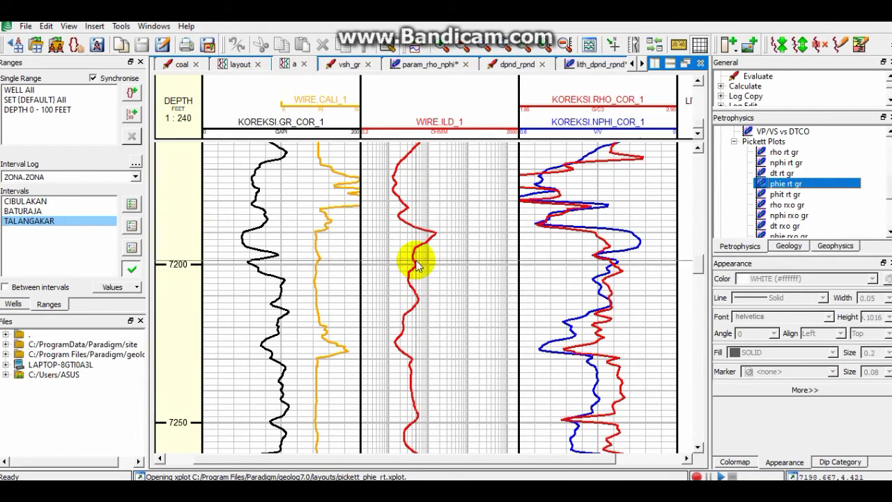
- Recheck the Highlight Area example on page 83 of the PDF, and return to the log layout in Geolog Well
{"action": "left_click", "coordinate": [195, 491]}
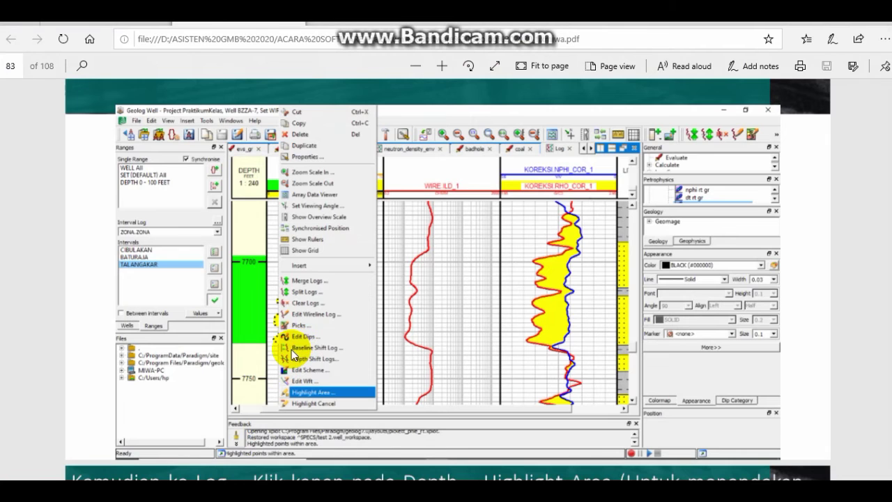
{"action": "scroll", "coordinate": [350, 265], "scroll_direction": "up", "scroll_amount": 2}
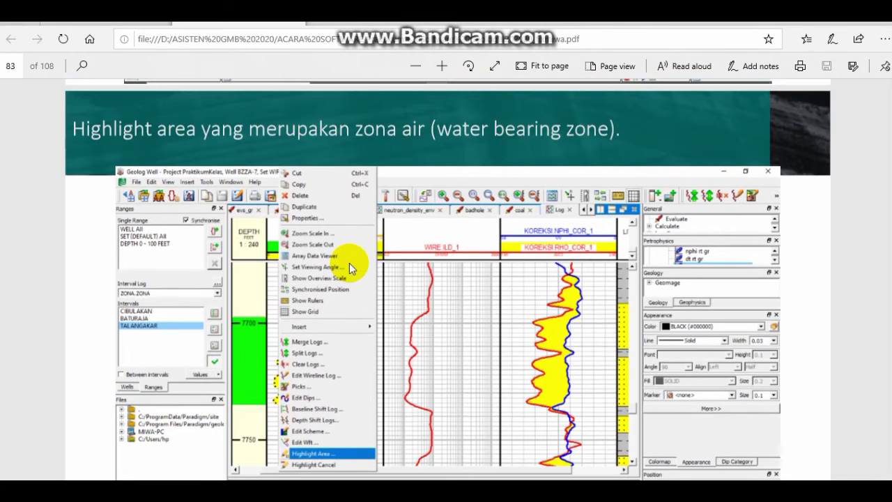
{"action": "scroll", "coordinate": [350, 263], "scroll_direction": "down", "scroll_amount": 2}
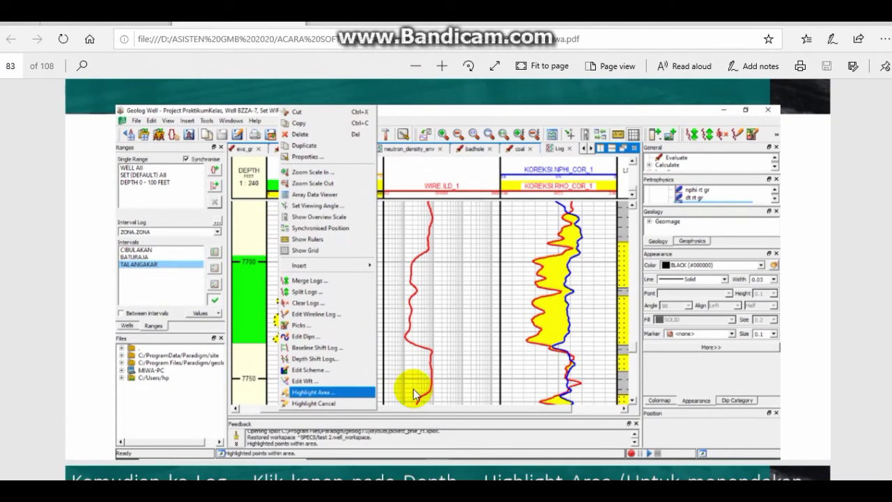
{"action": "left_click", "coordinate": [522, 442]}
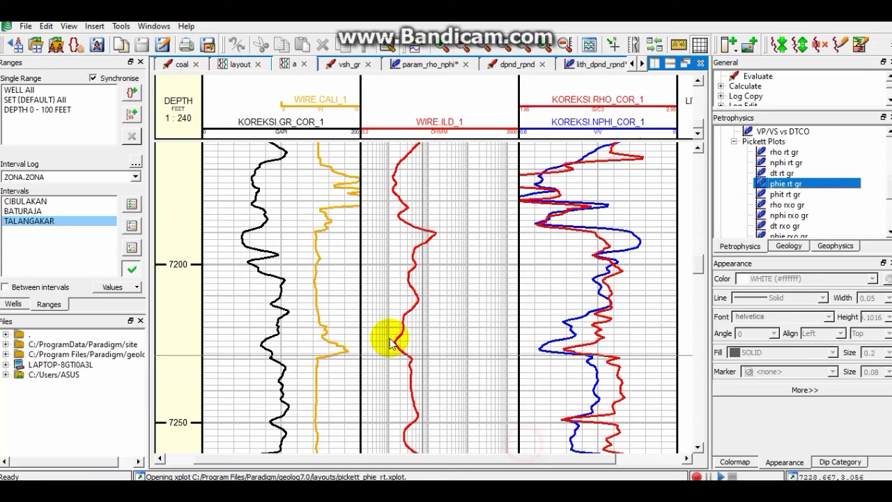
- Use Highlight Area on the log layout to mark the depth interval from about 7758 to 7788 ft as the water zone
{"action": "right_click", "coordinate": [237, 290]}
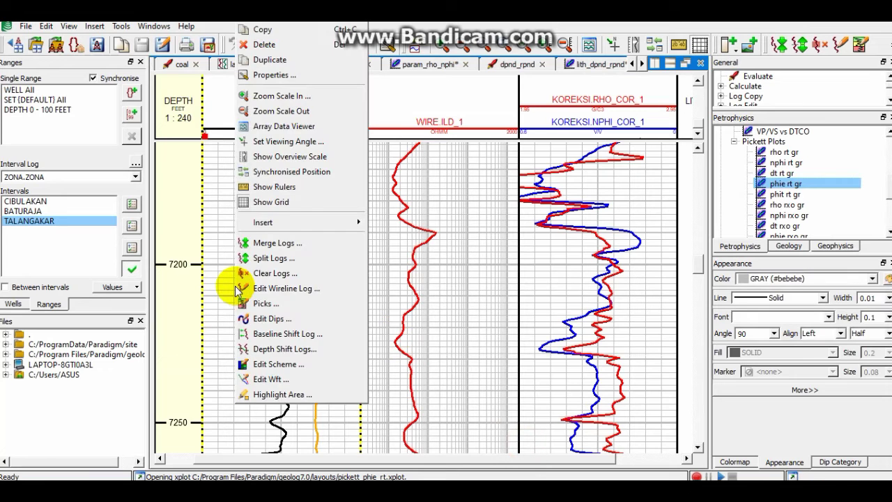
{"action": "left_click", "coordinate": [269, 393]}
{"action": "scroll", "coordinate": [187, 302], "scroll_direction": "down", "scroll_amount": 2}
{"action": "scroll", "coordinate": [187, 301], "scroll_direction": "down", "scroll_amount": 2}
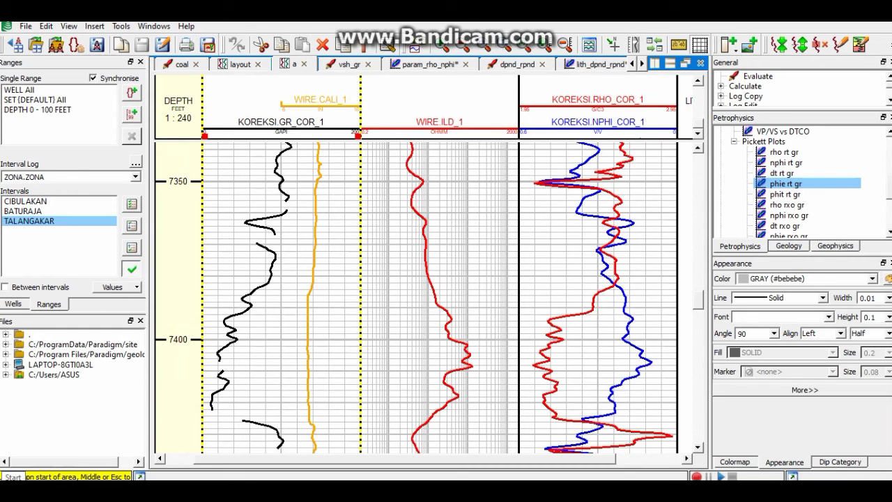
{"action": "scroll", "coordinate": [211, 371], "scroll_direction": "down", "scroll_amount": 3}
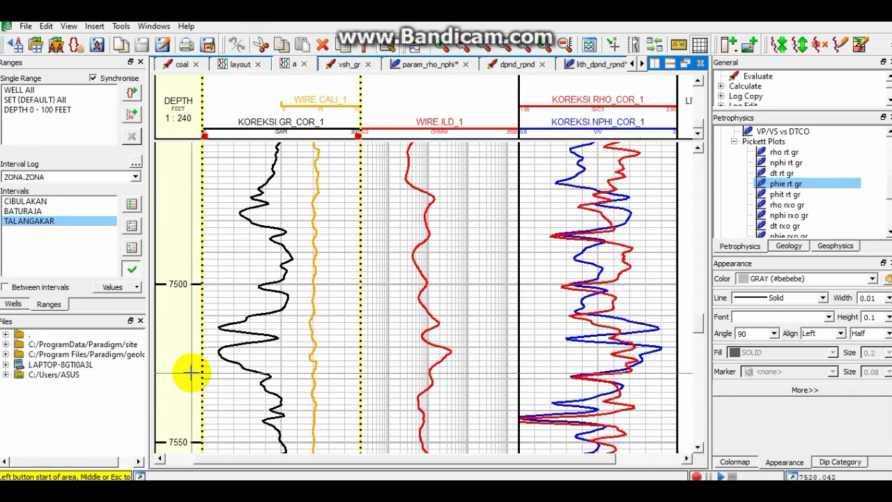
{"action": "scroll", "coordinate": [205, 370], "scroll_direction": "down", "scroll_amount": 12}
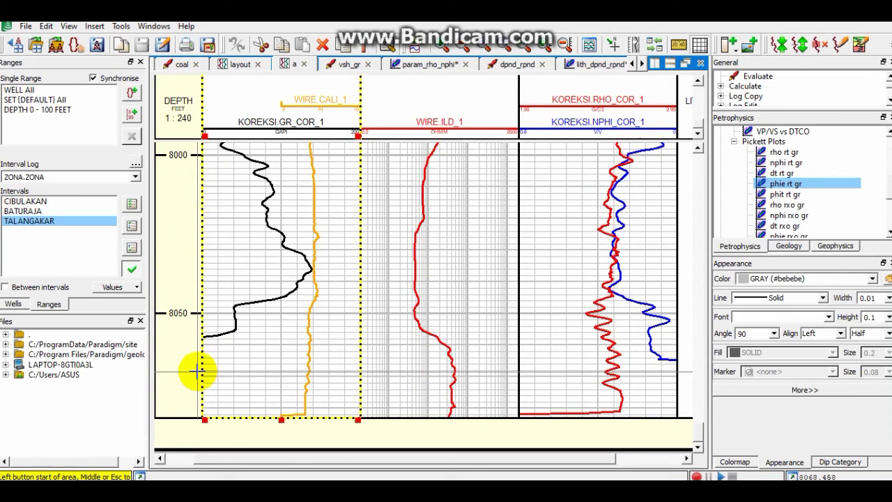
{"action": "scroll", "coordinate": [197, 368], "scroll_direction": "up", "scroll_amount": 4}
{"action": "scroll", "coordinate": [196, 368], "scroll_direction": "up", "scroll_amount": 7}
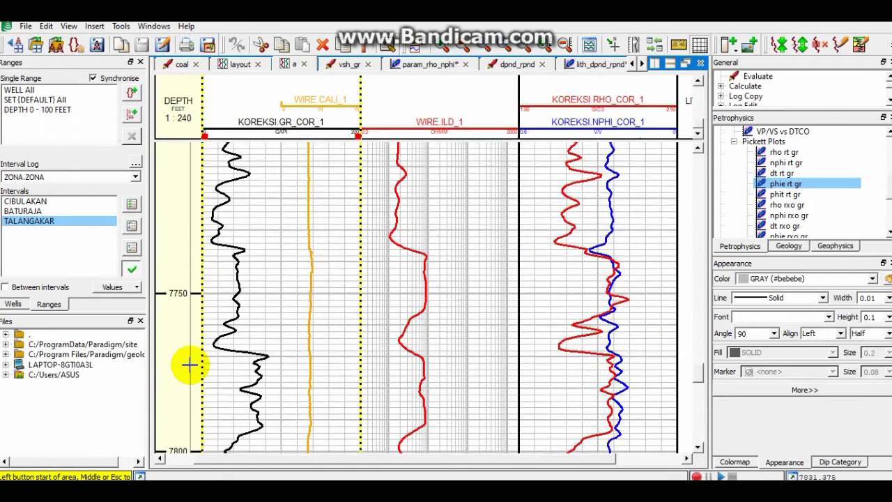
{"action": "scroll", "coordinate": [190, 364], "scroll_direction": "down", "scroll_amount": 3}
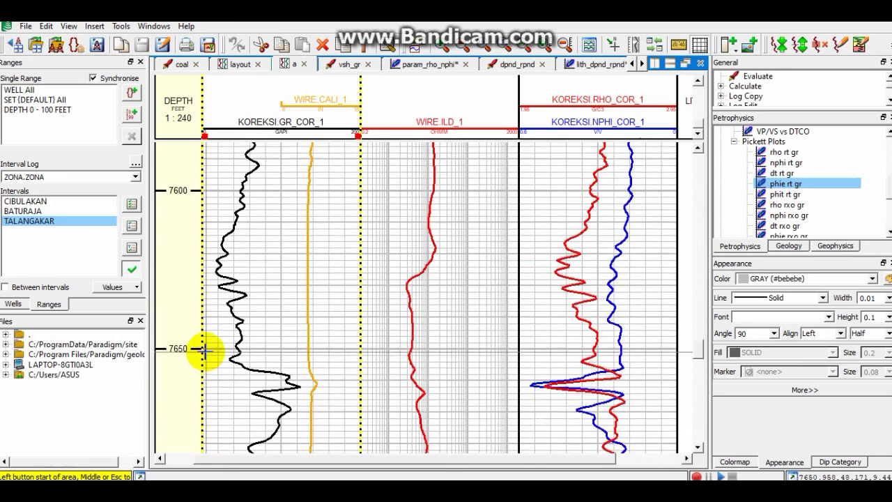
{"action": "scroll", "coordinate": [202, 356], "scroll_direction": "down", "scroll_amount": 2}
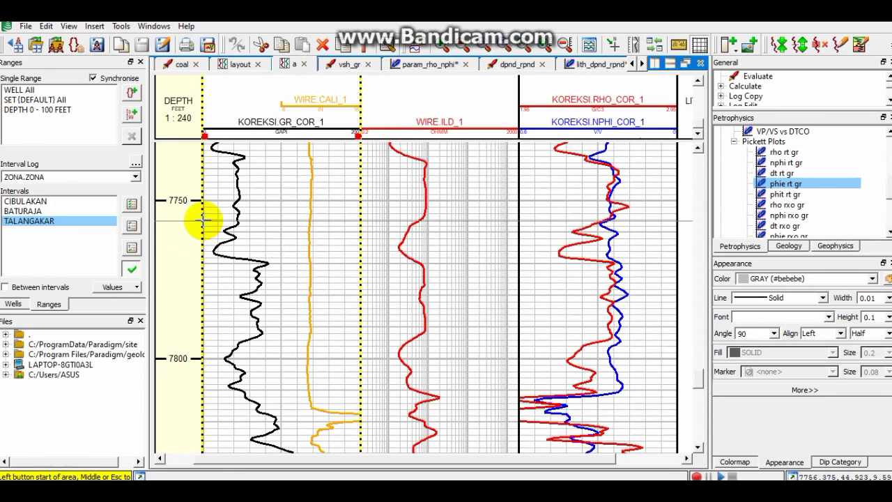
{"action": "left_click", "coordinate": [178, 228]}
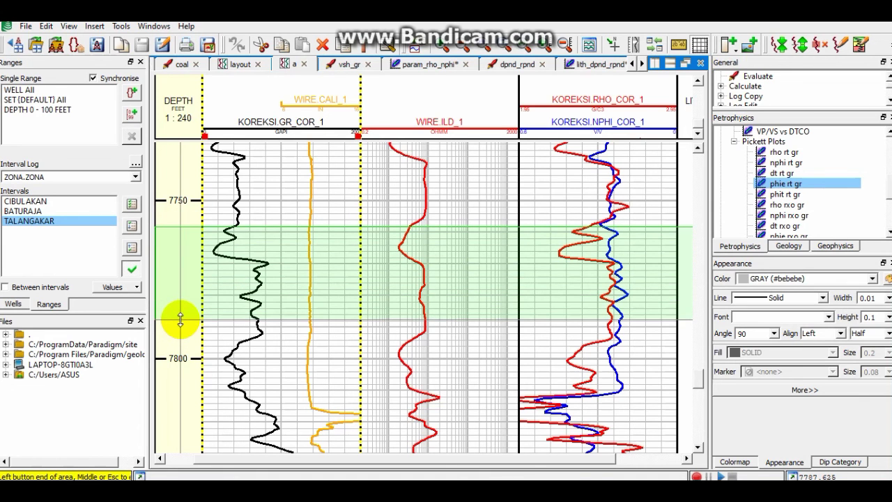
{"action": "left_click", "coordinate": [180, 320]}
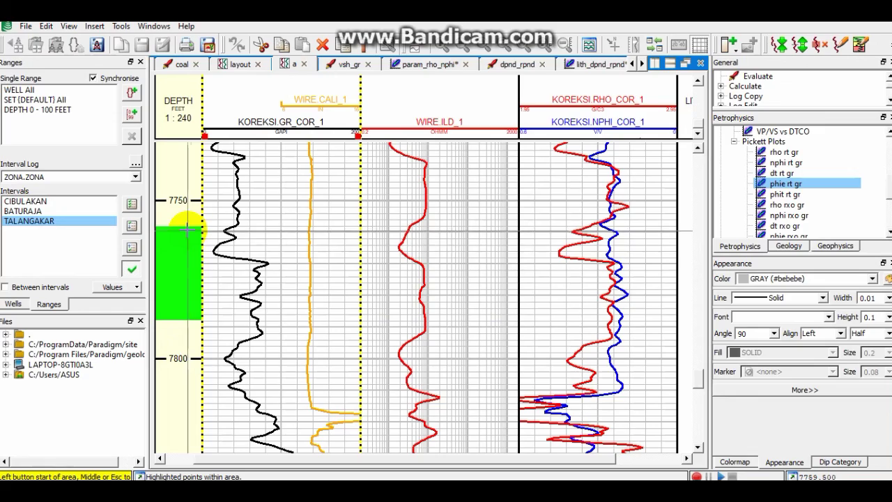